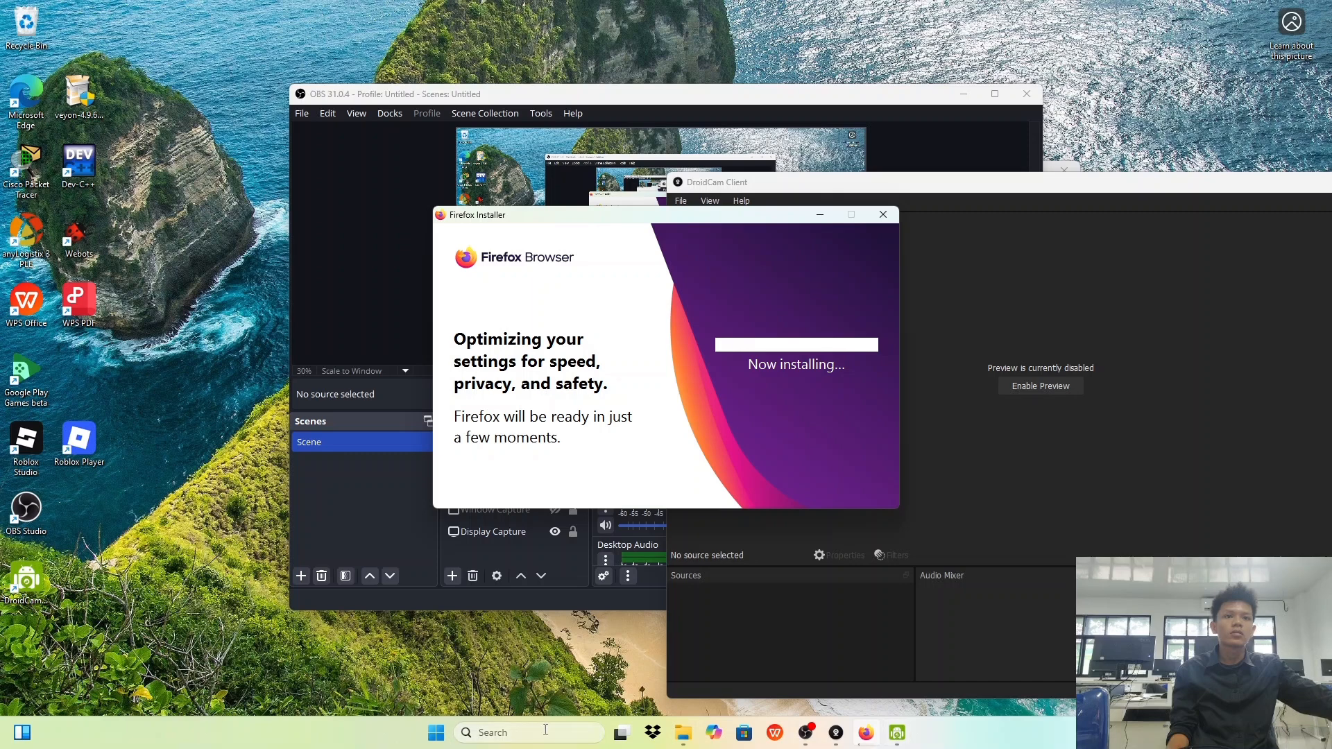
# Step: Launch Burp Suite Community Edition from the list of installed apps and close the stray Acer Product Registration window
pyautogui.click(436, 732)
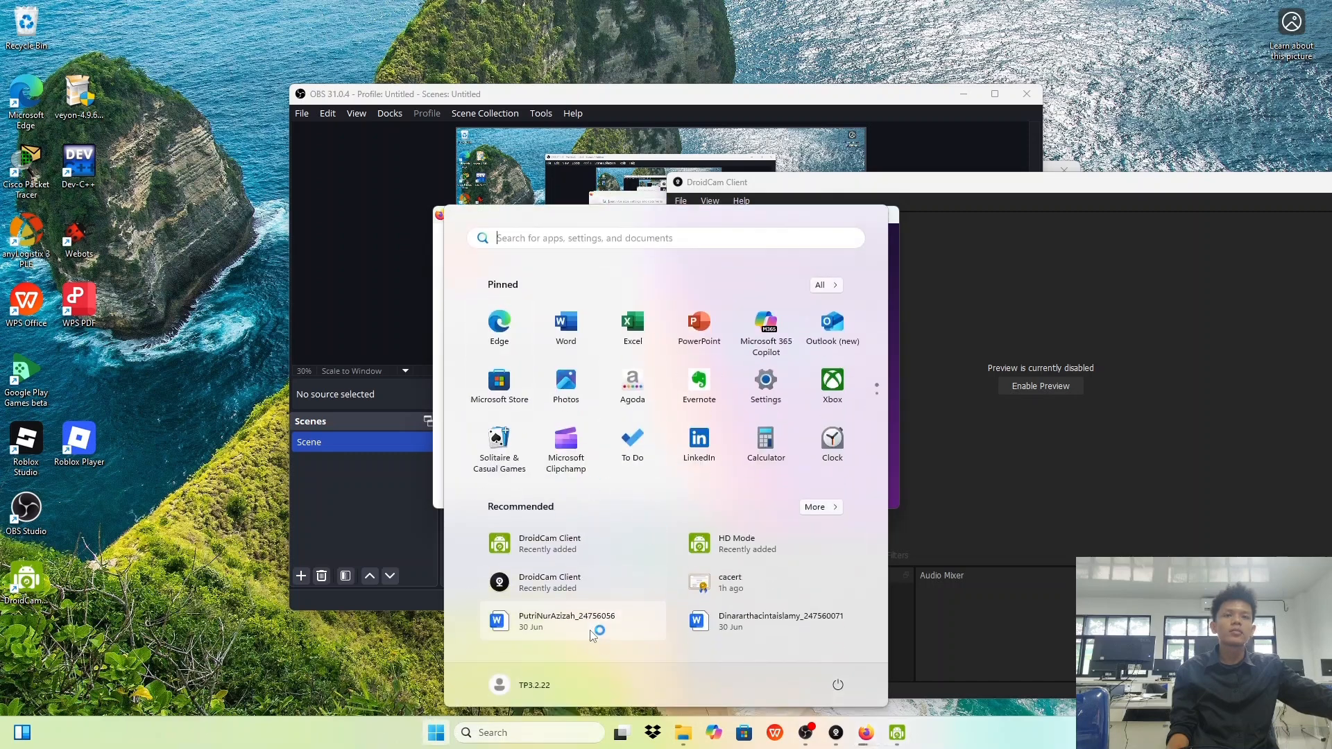
pyautogui.click(822, 286)
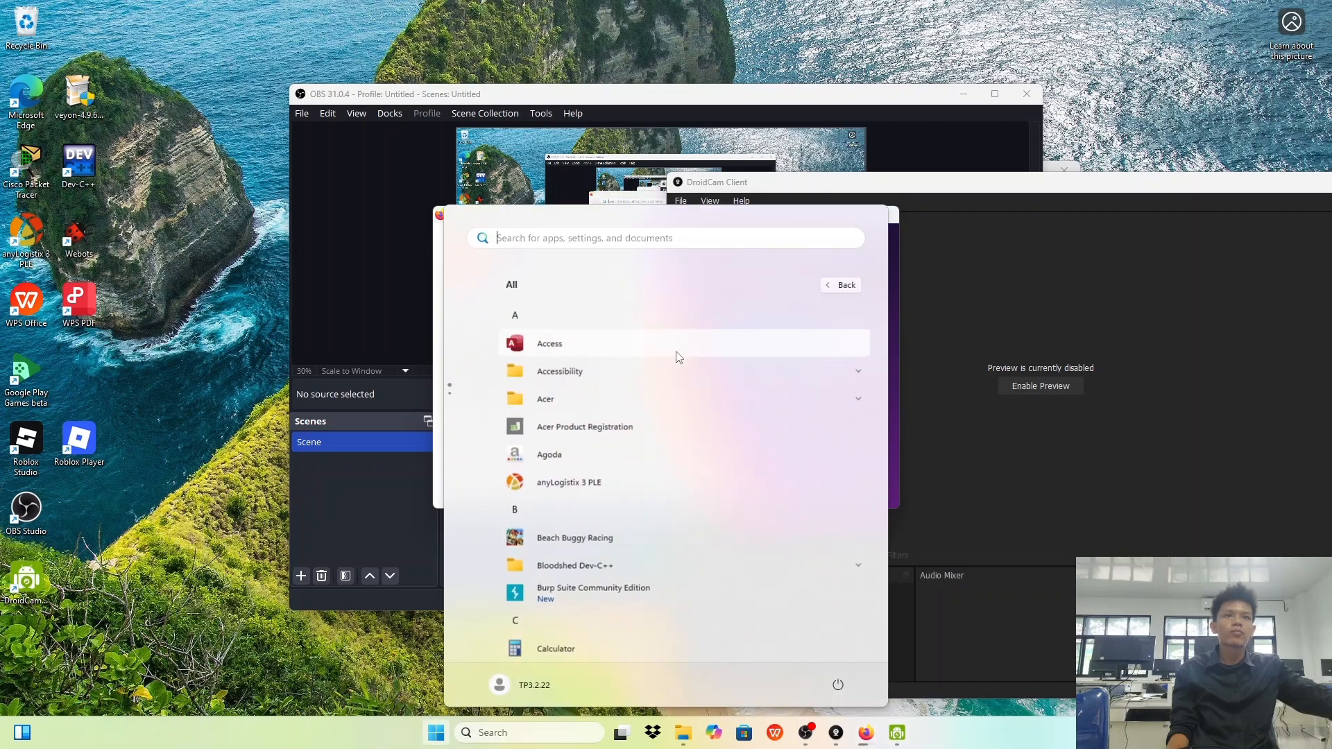
pyautogui.scroll(-2, 607, 479)
pyautogui.click(600, 439)
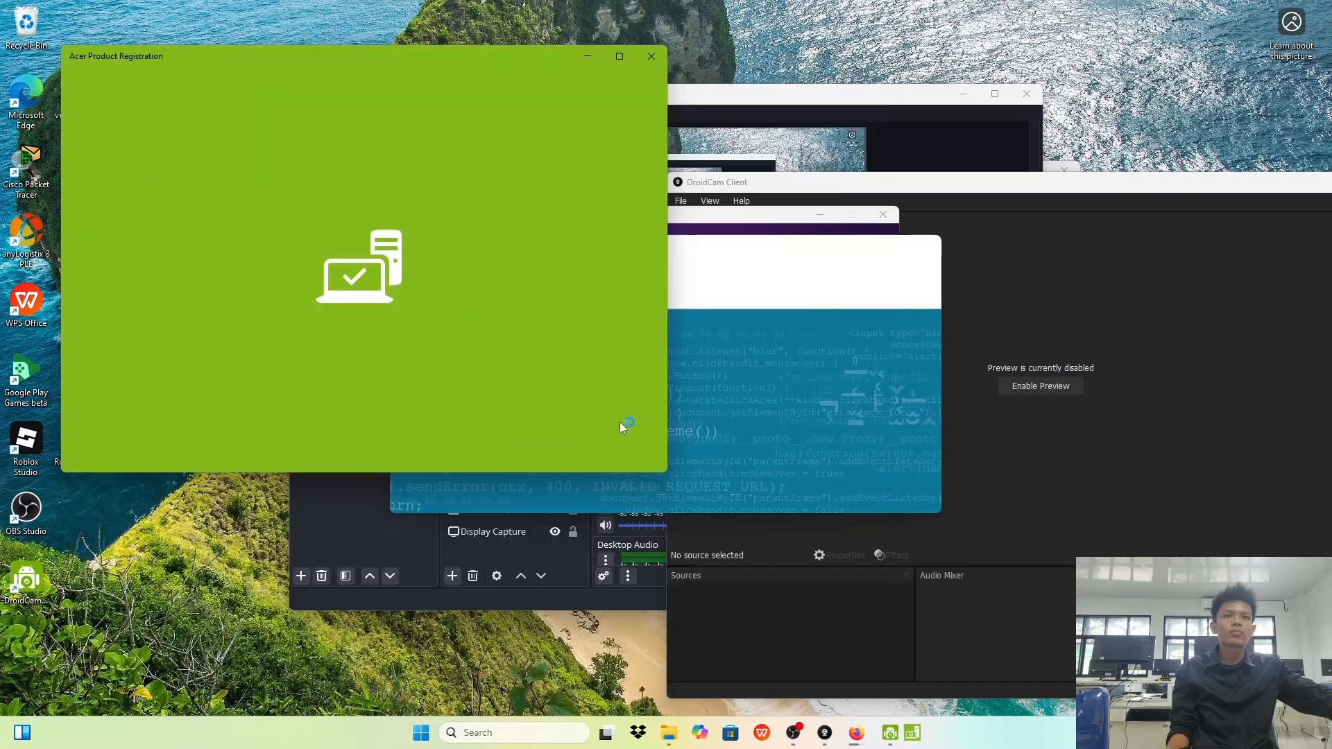
pyautogui.click(647, 59)
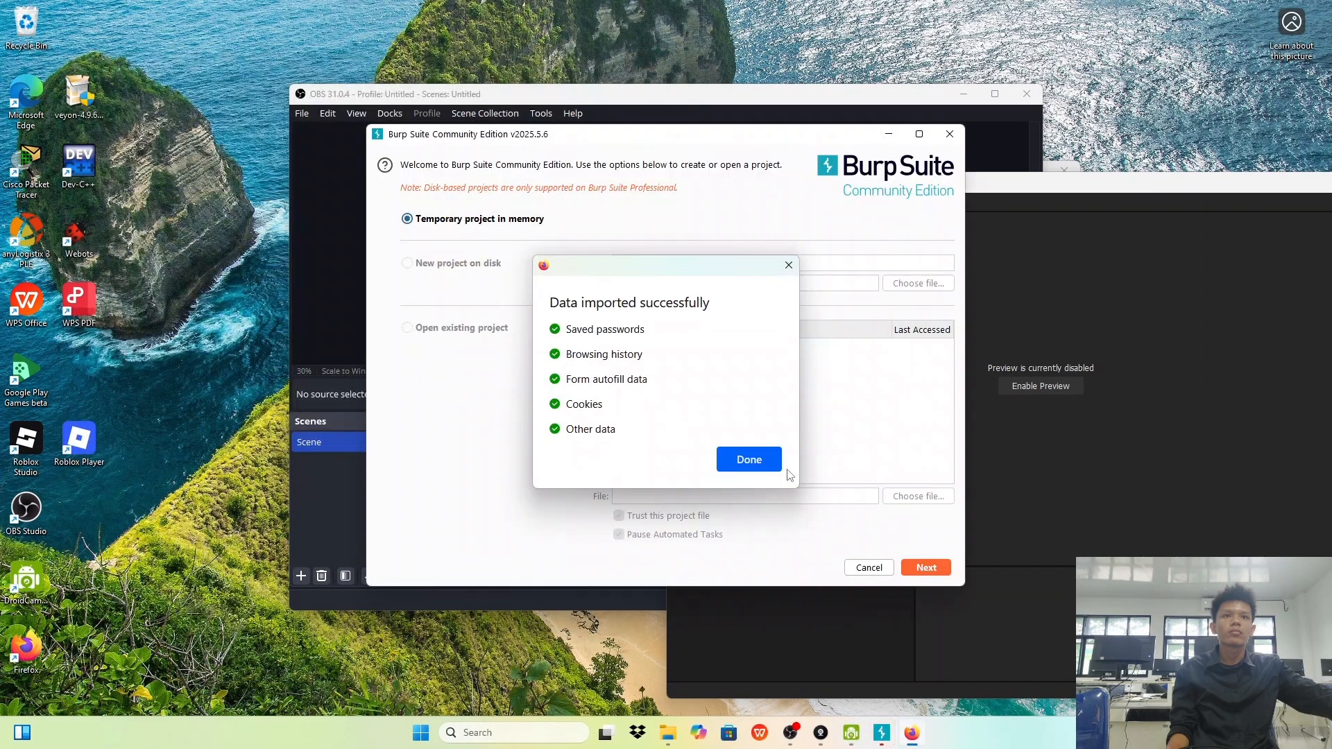
# Step: Complete the Firefox first-run setup: finish the data import, close the Default apps settings, accept the terms and skip the remaining offers
pyautogui.click(760, 460)
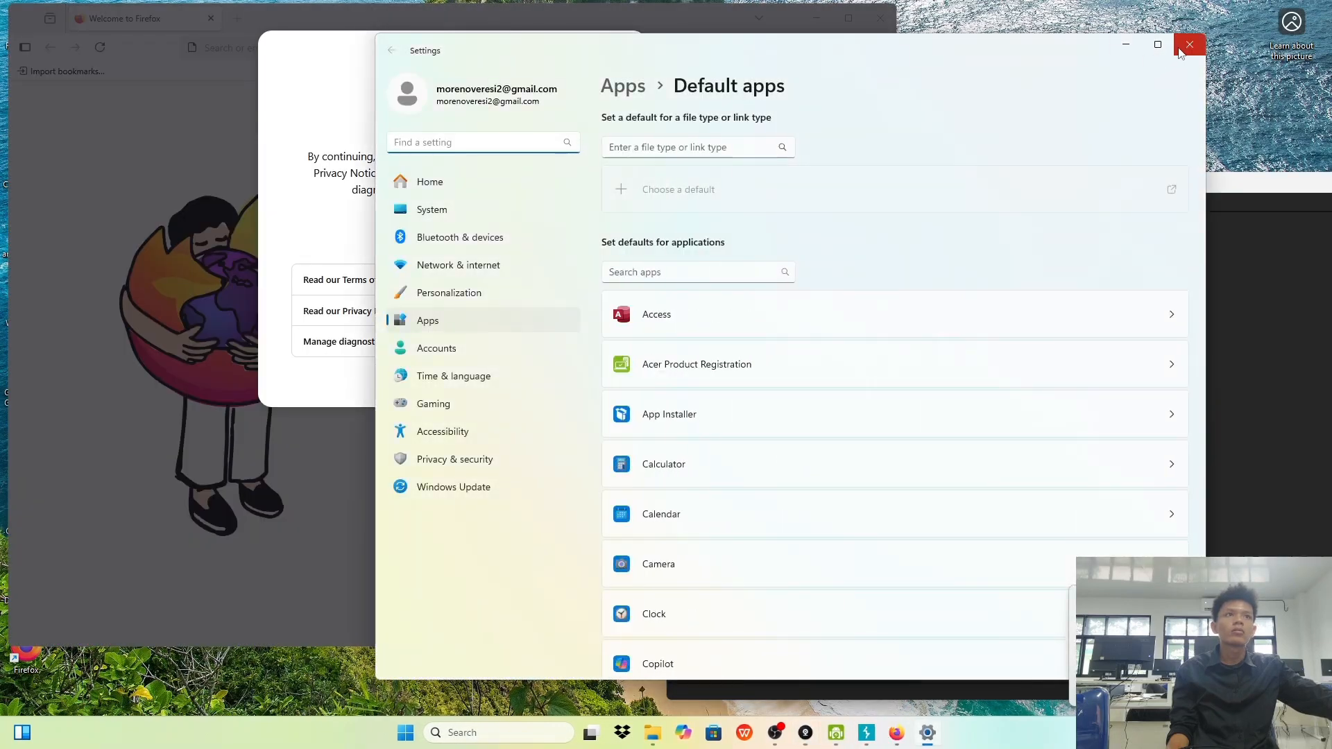
pyautogui.click(1188, 45)
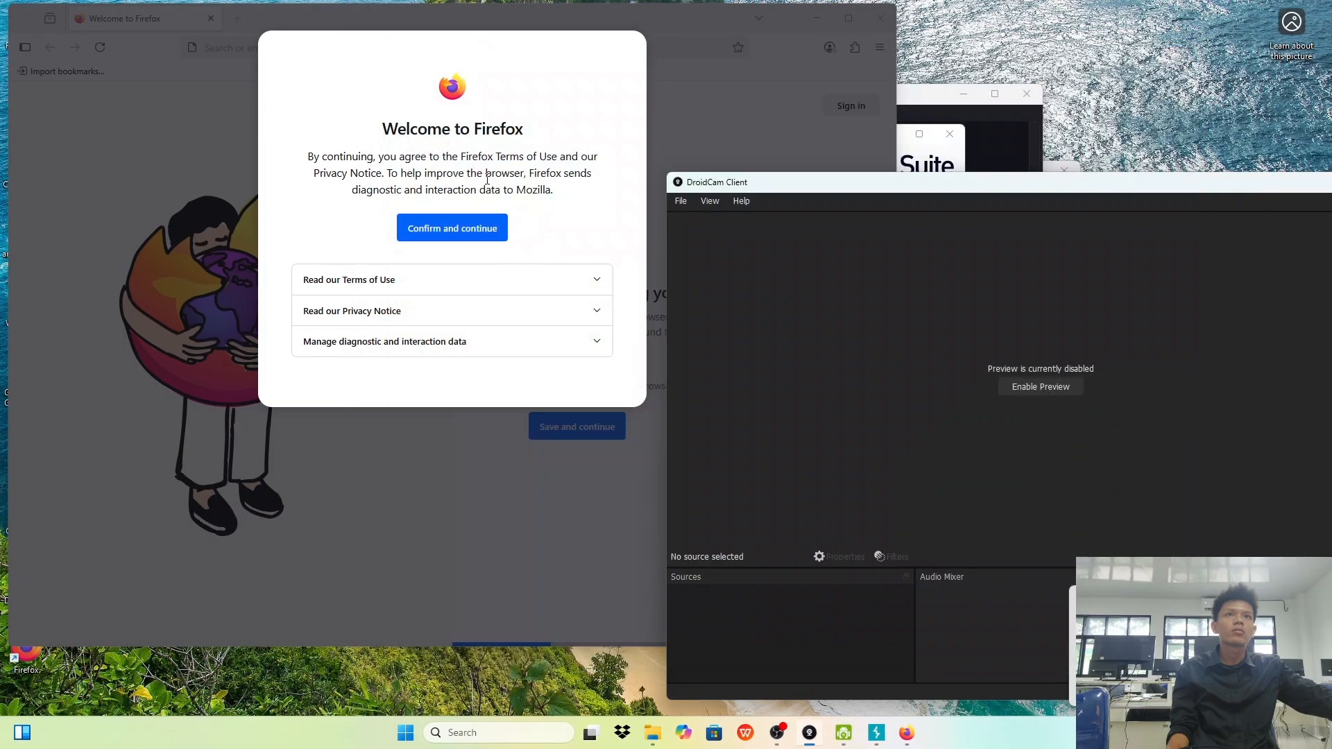
pyautogui.click(483, 228)
pyautogui.click(833, 615)
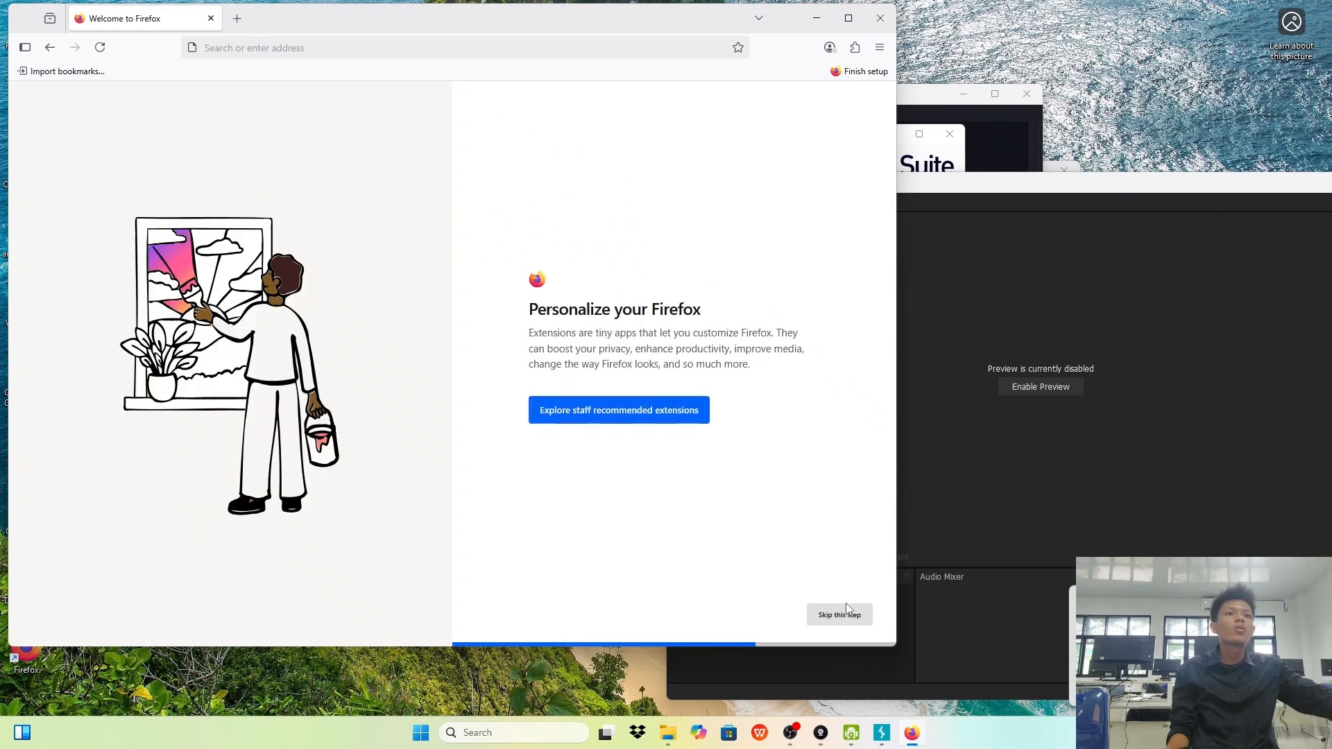
pyautogui.click(843, 617)
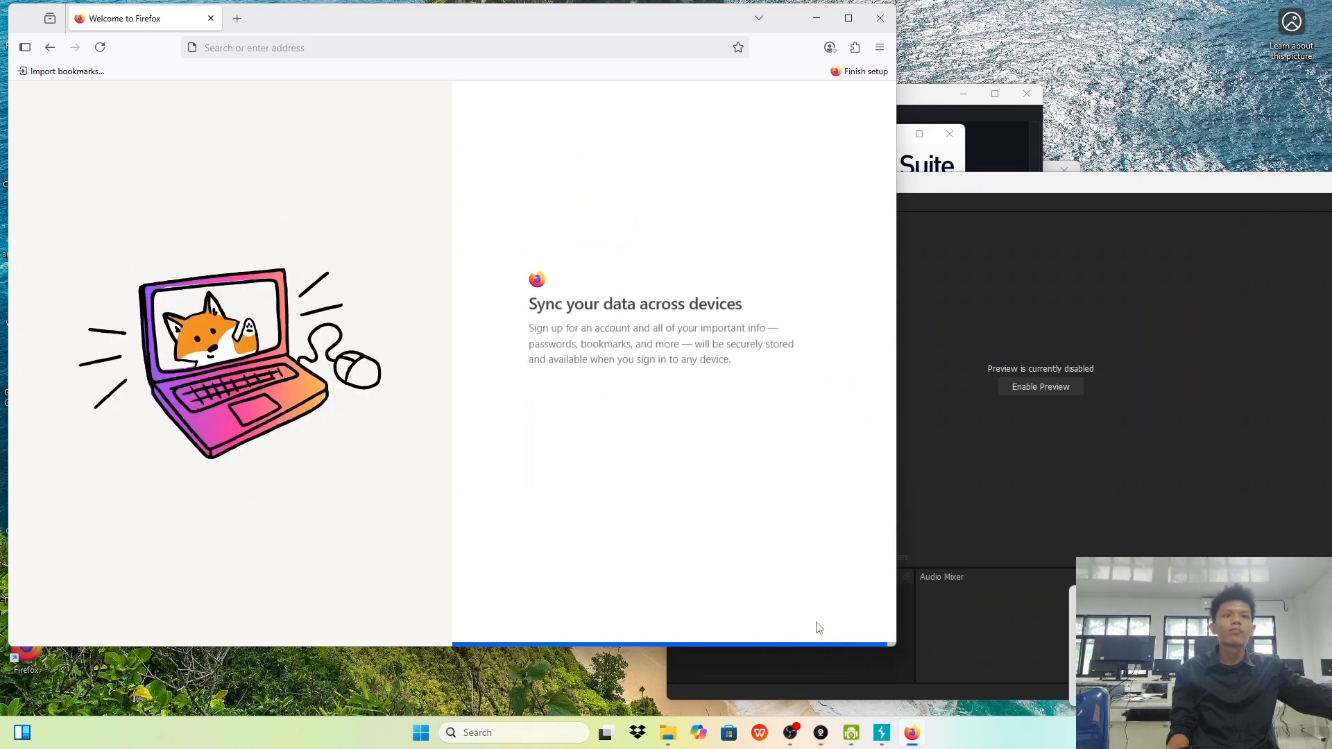
pyautogui.click(850, 619)
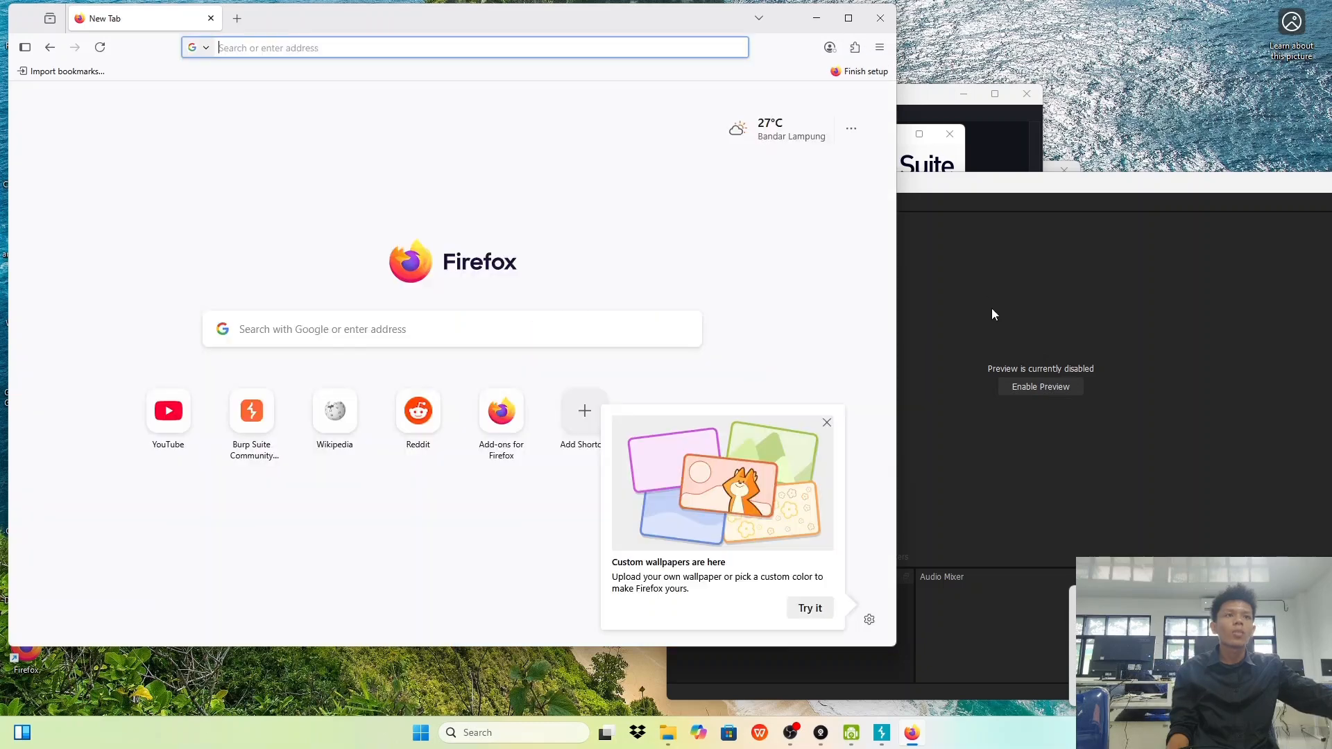
# Step: Switch to Burp Suite, start a temporary project in memory and move its window aside
pyautogui.click(992, 310)
pyautogui.click(911, 732)
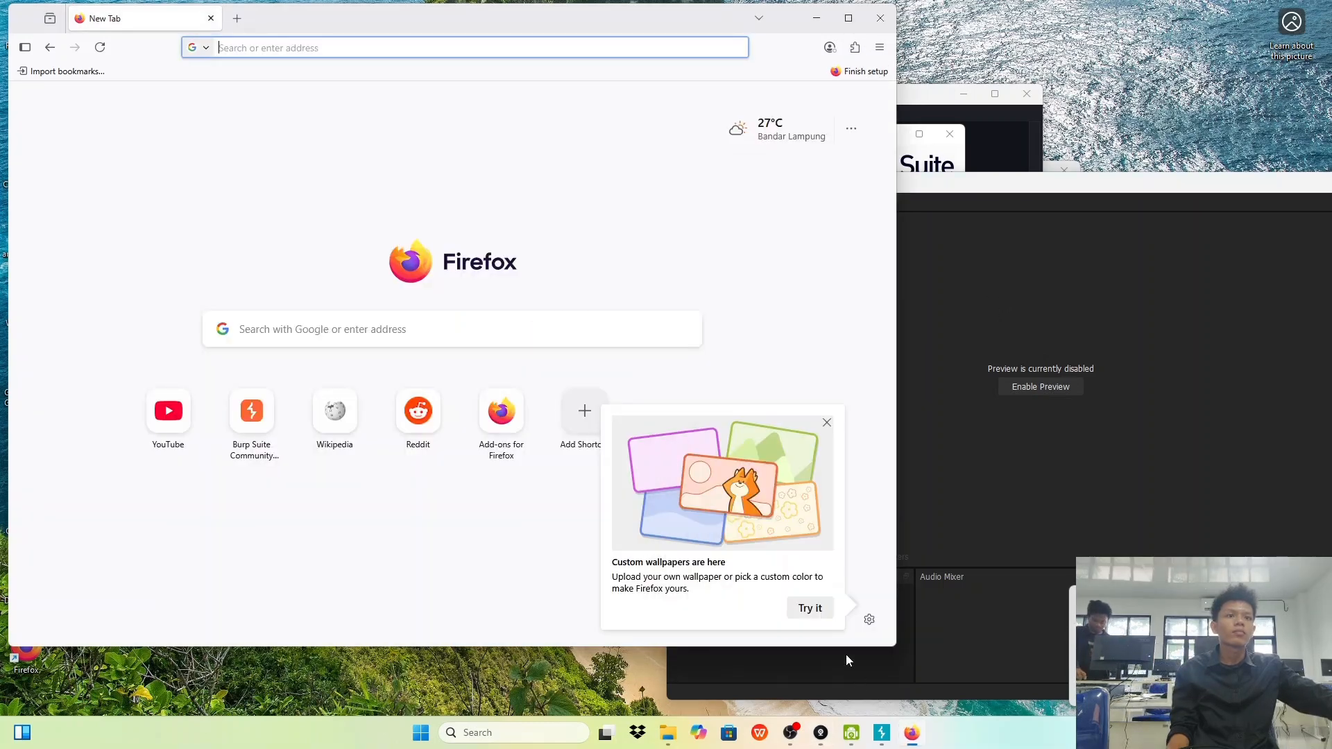
pyautogui.click(879, 732)
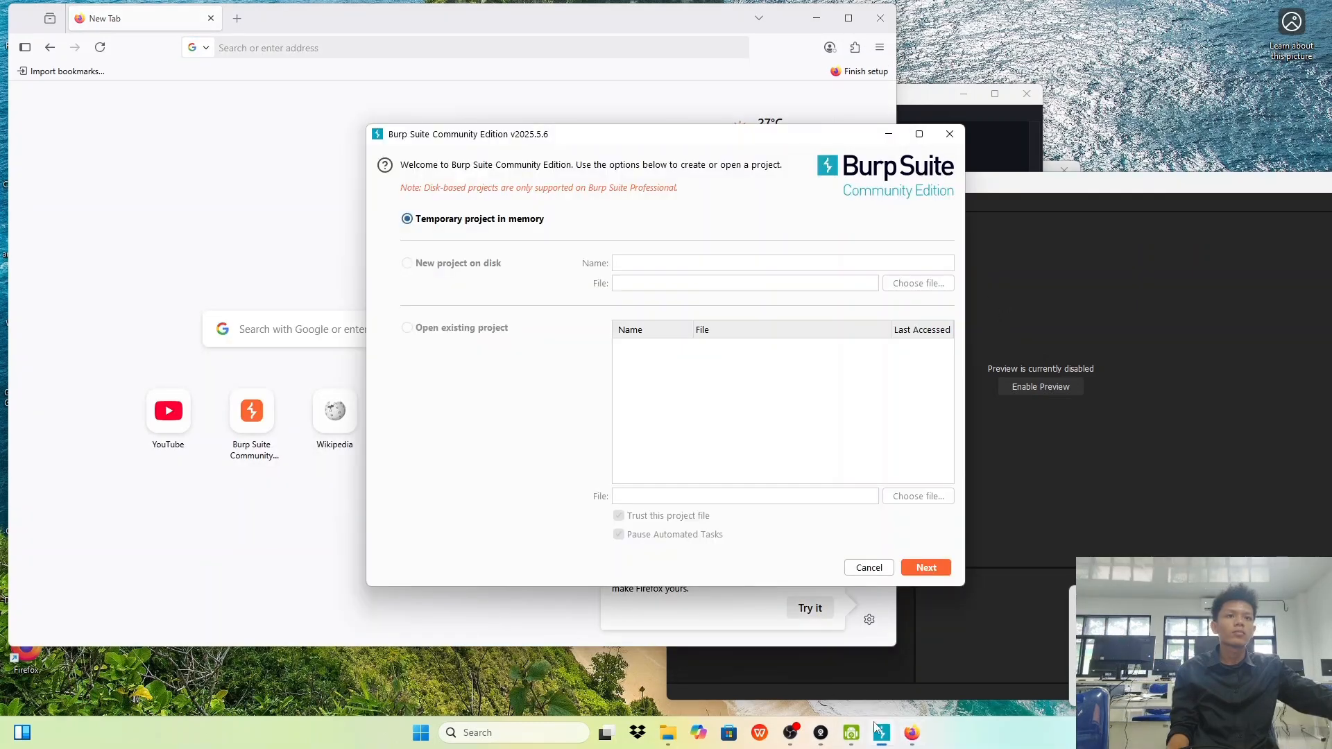
pyautogui.click(927, 569)
pyautogui.click(930, 571)
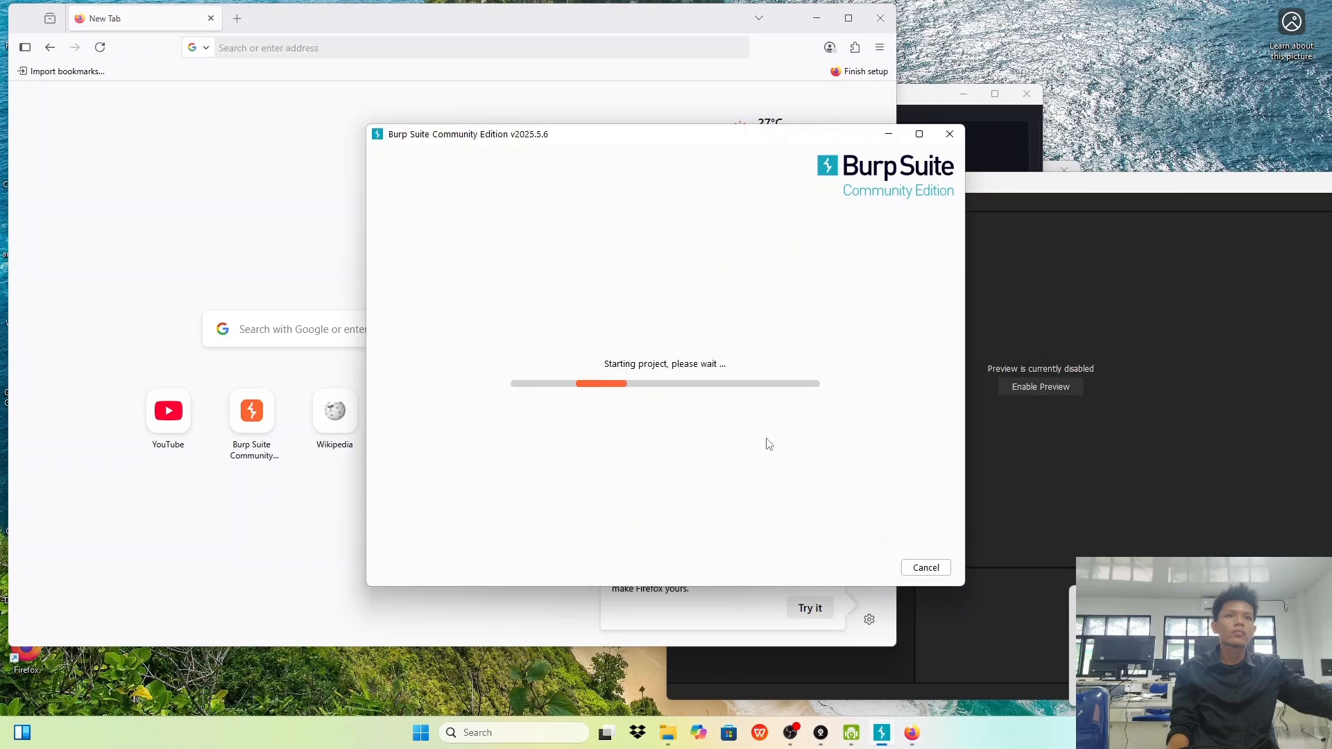
pyautogui.moveTo(647, 158); pyautogui.dragTo(889, 171)
# Step: Switch to Firefox, open the Add-ons Manager and look through the recommended add-ons and the Extensions section
pyautogui.click(389, 128)
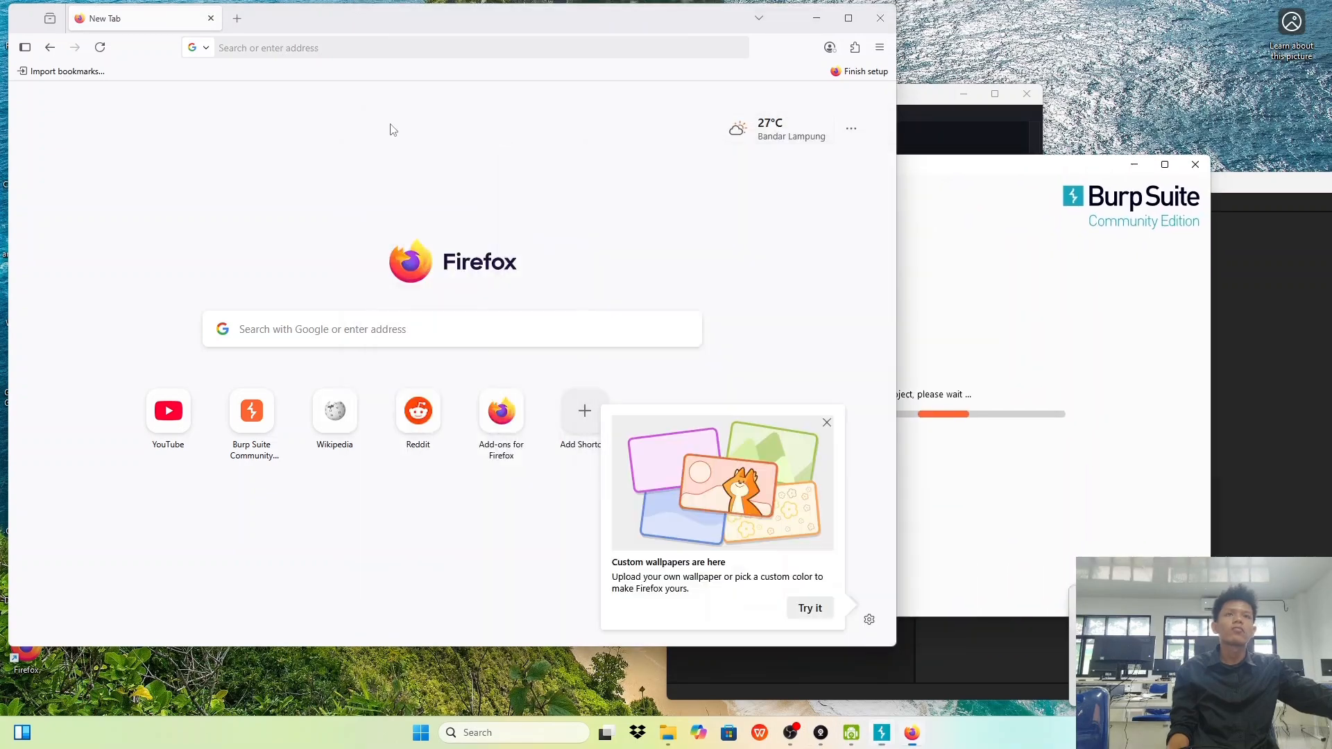
pyautogui.click(854, 47)
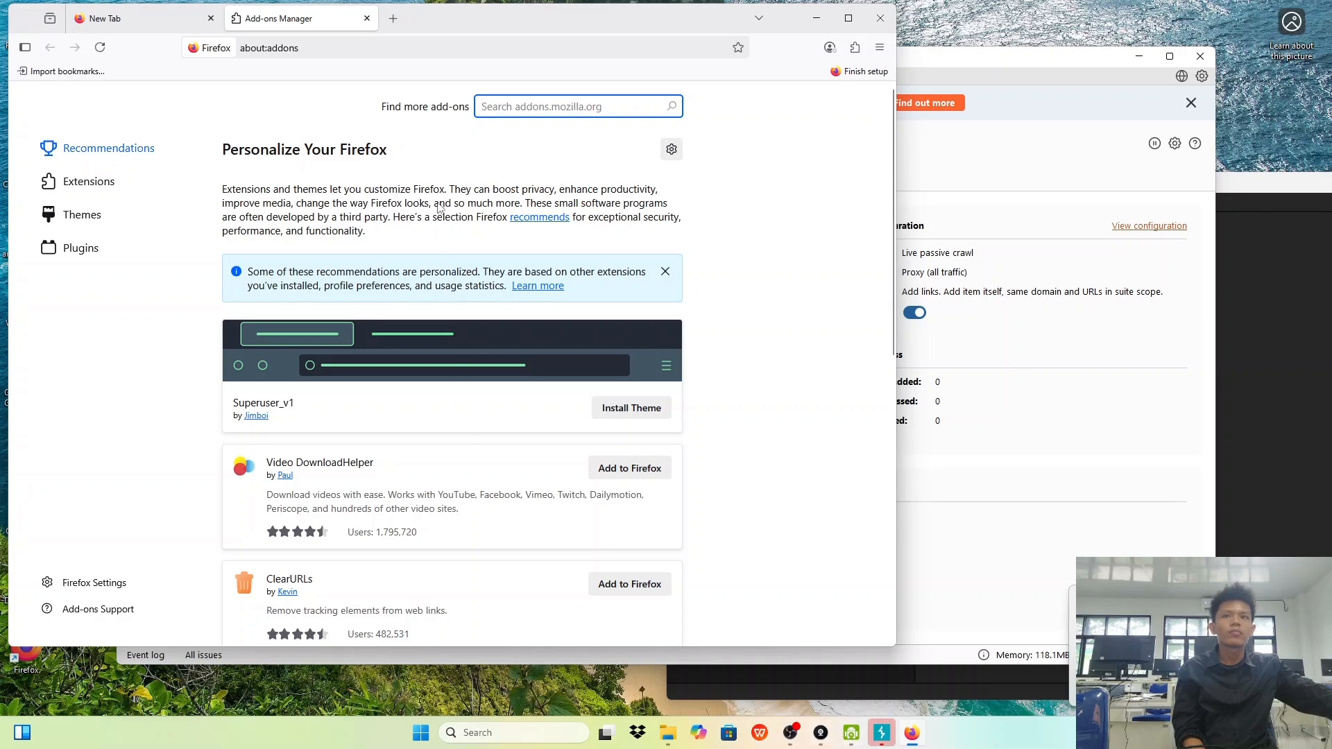
pyautogui.scroll(-10, 439, 208)
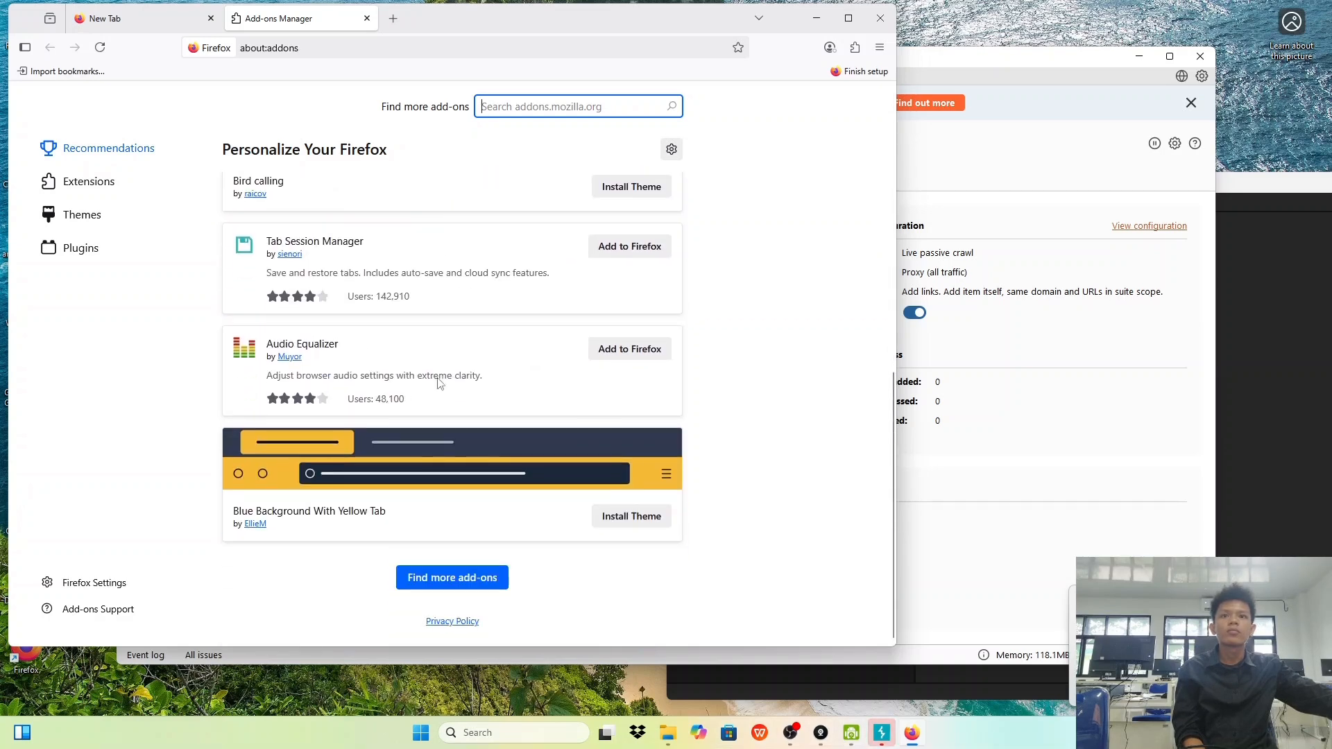
pyautogui.click(120, 190)
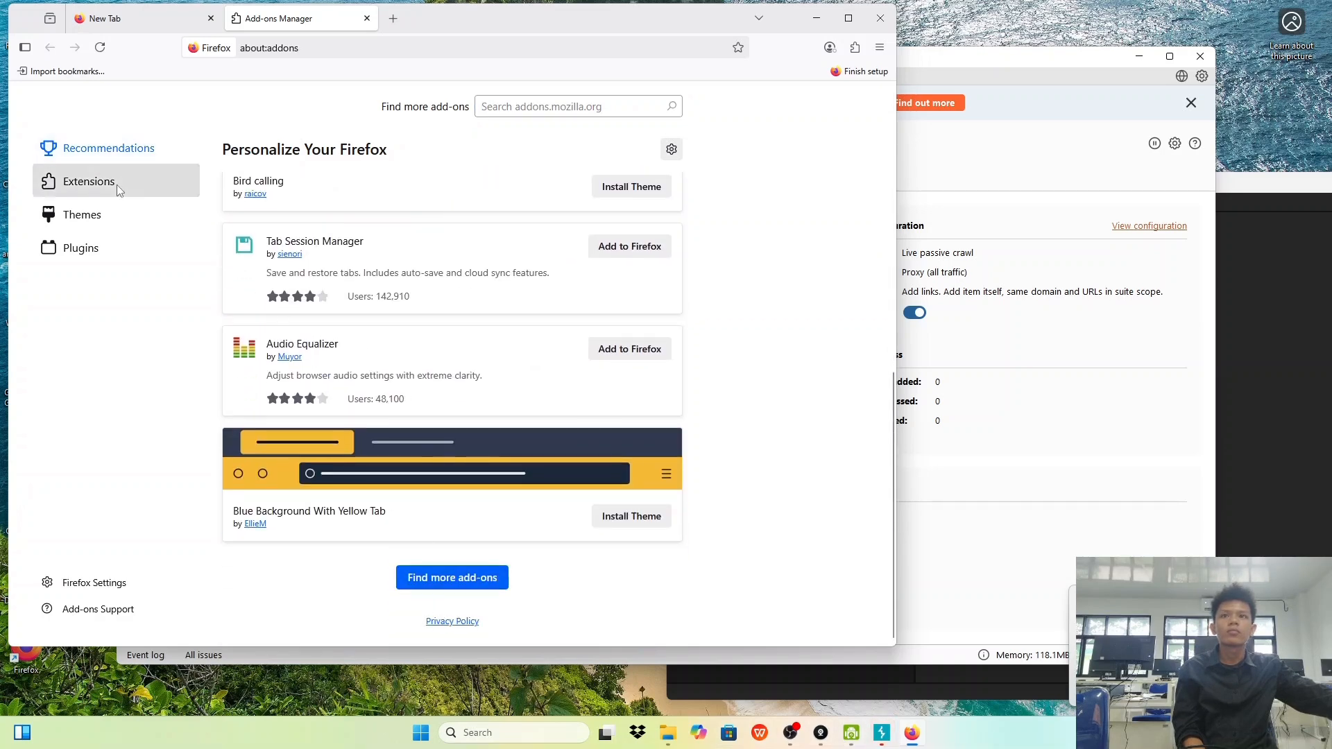
pyautogui.scroll(-5, 465, 415)
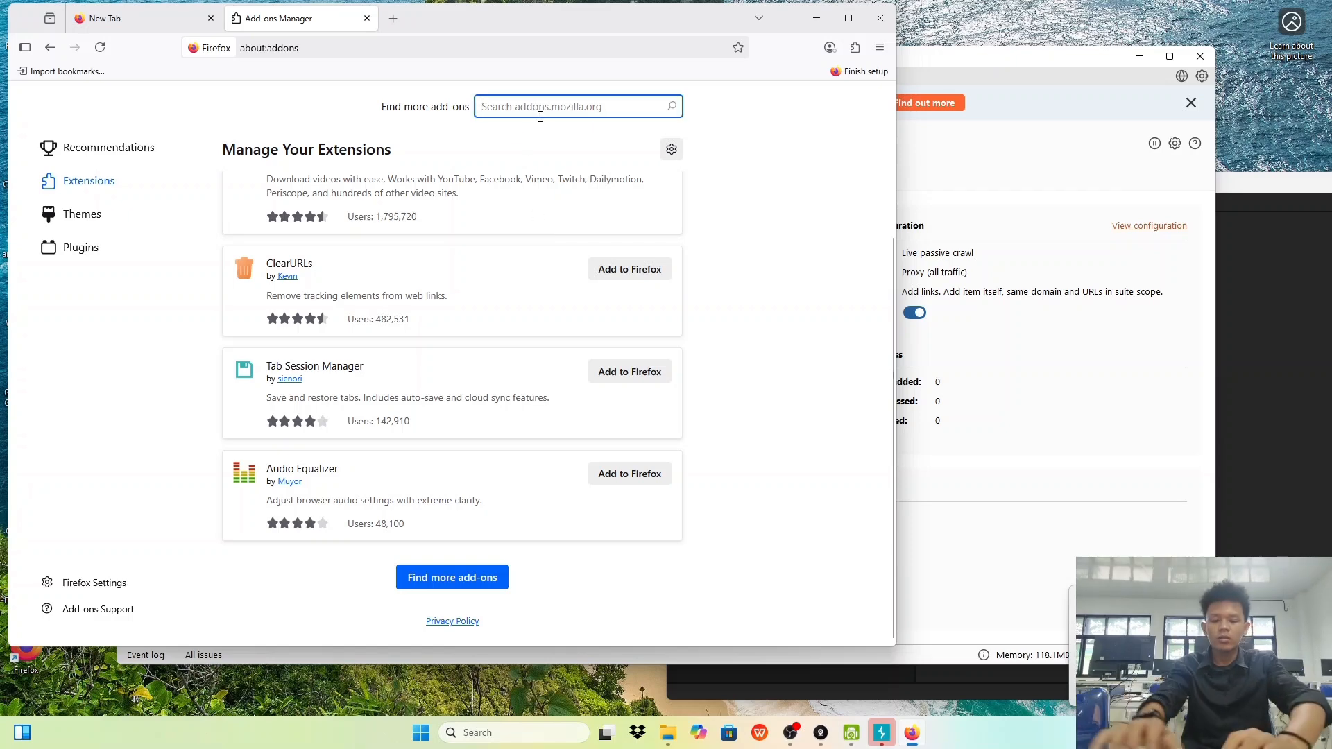
# Step: Search the Firefox add-ons for "browsing" and look through the results
pyautogui.write('browsing')
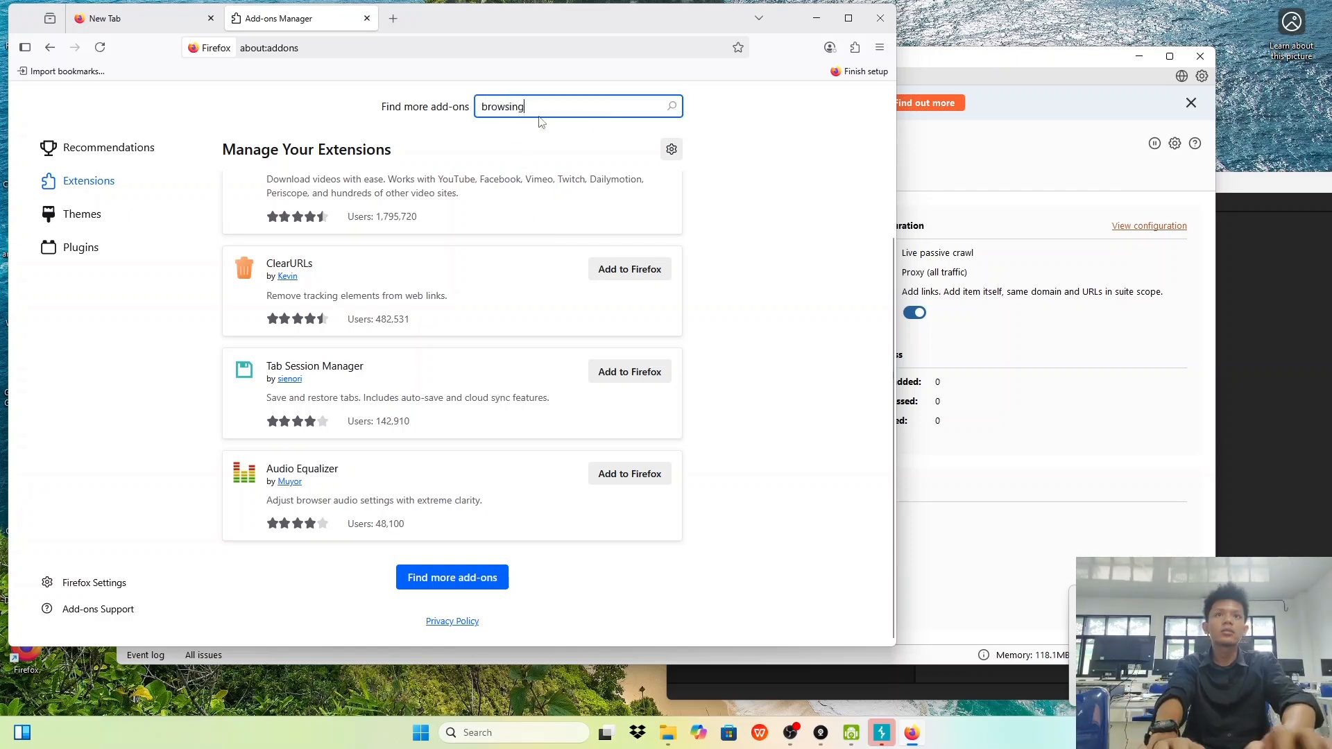
pyautogui.press('Return')
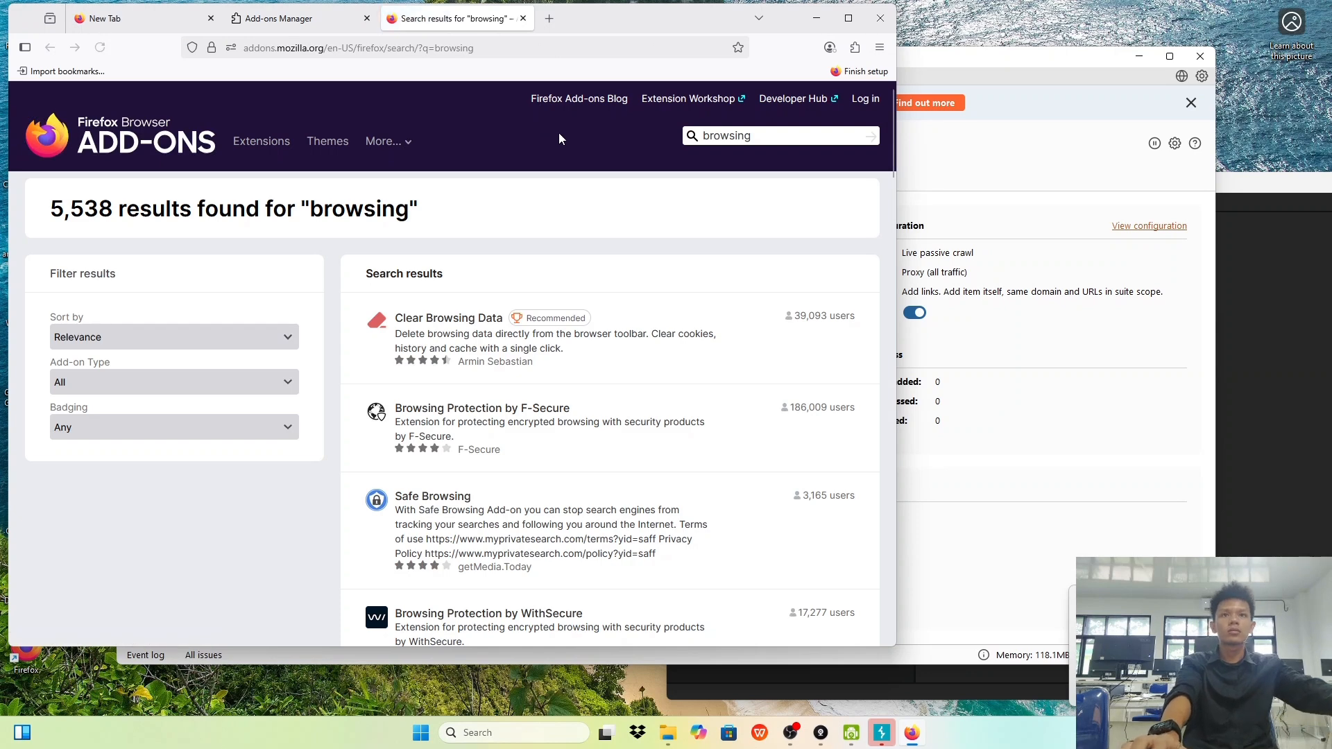
pyautogui.click(775, 135)
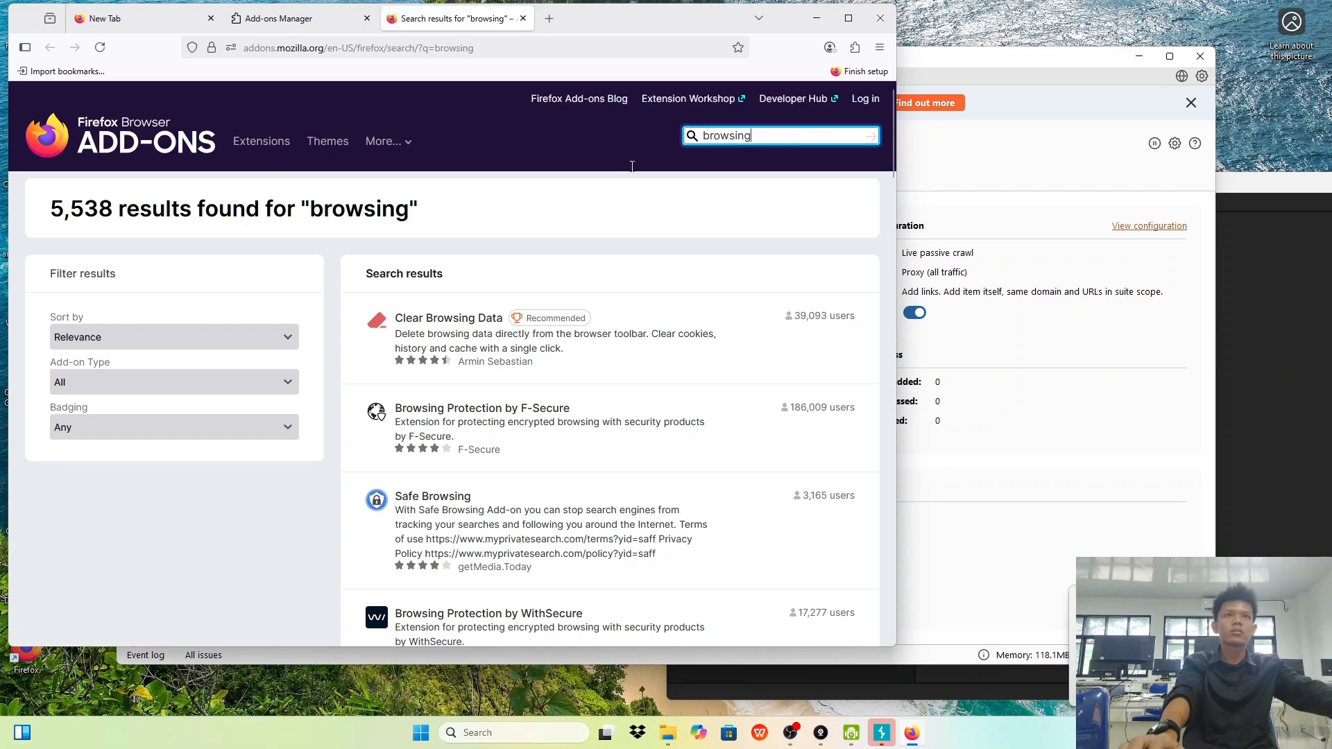
pyautogui.scroll(-4, 759, 253)
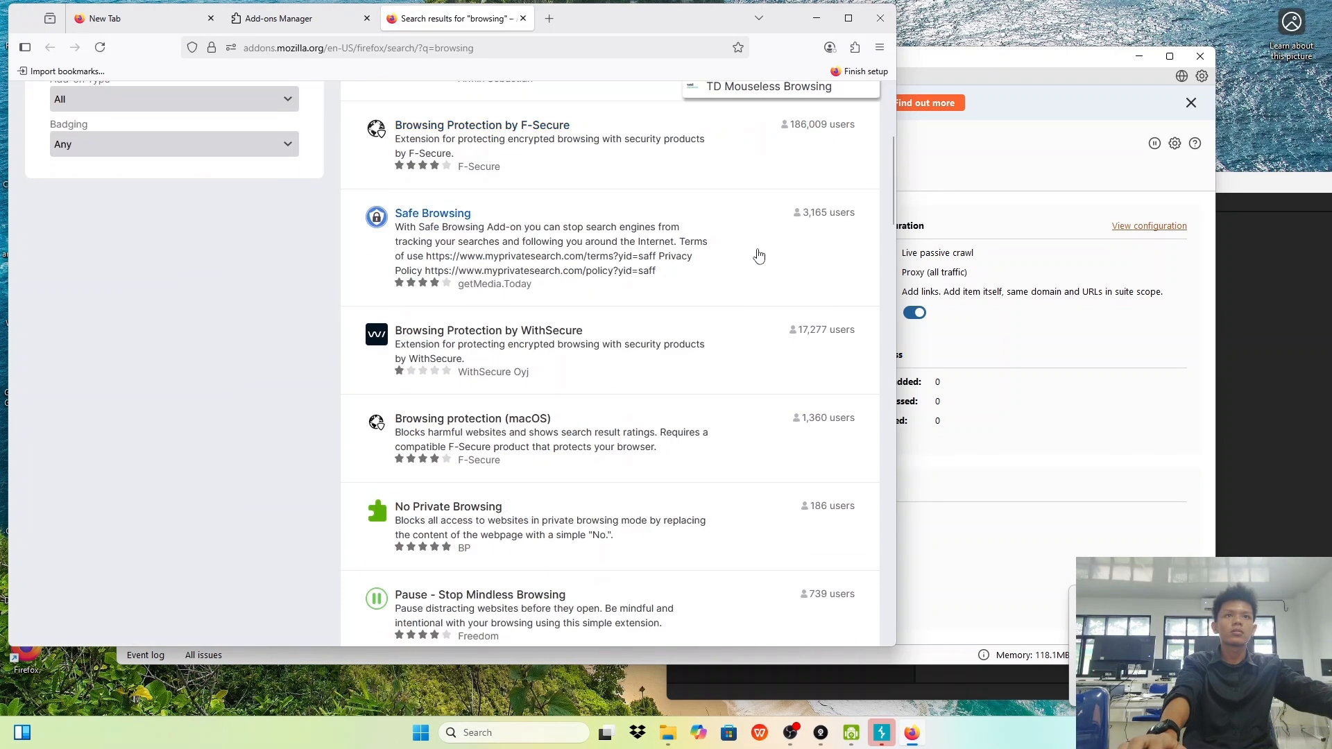
pyautogui.scroll(4, 560, 167)
# Step: Search the add-ons site for "safe" instead and look through the first page of results
pyautogui.write('safe')
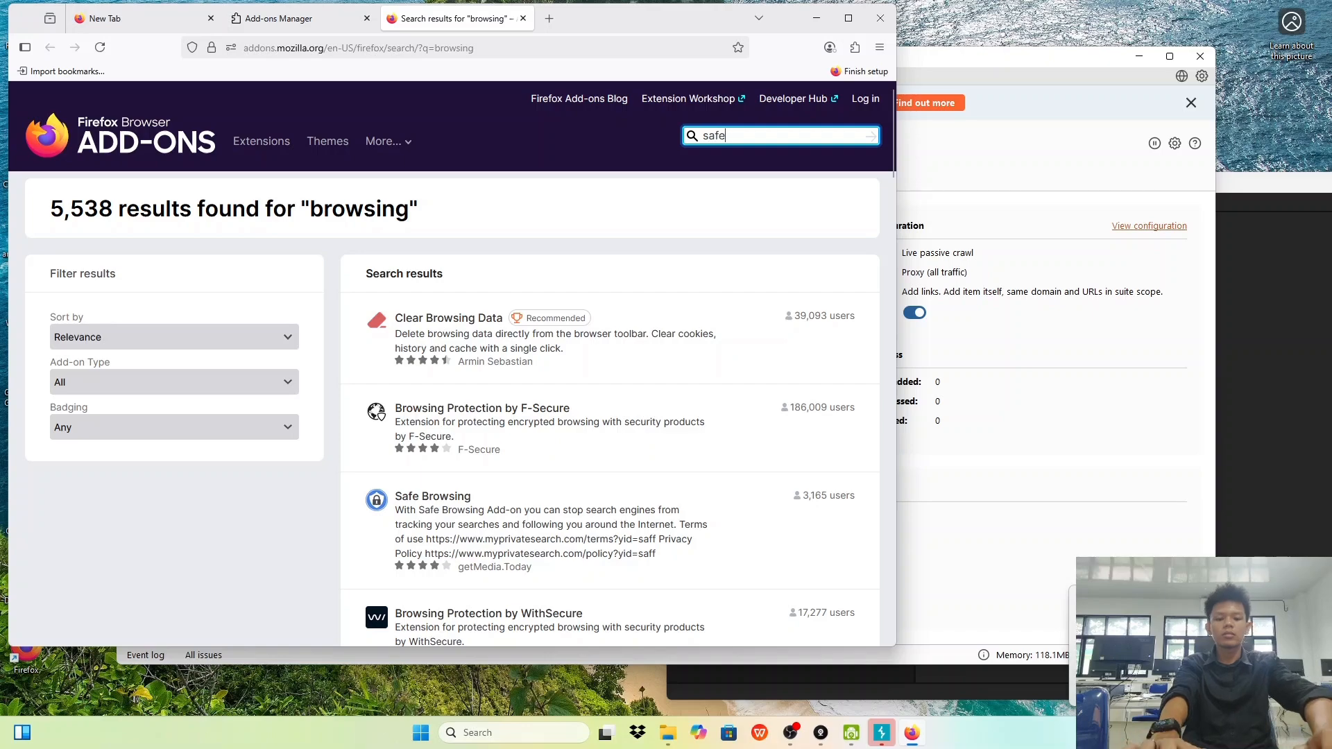
pyautogui.press('Return')
pyautogui.scroll(-4, 677, 266)
pyautogui.scroll(4, 666, 271)
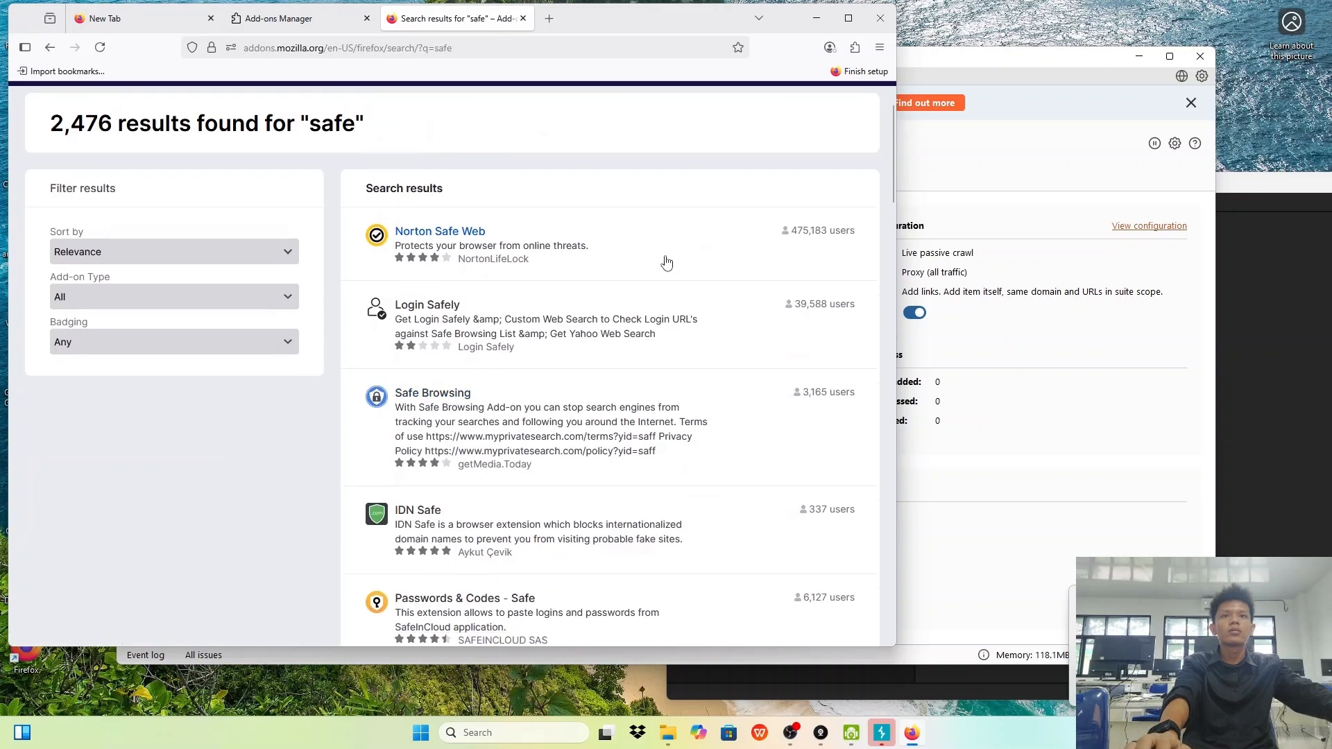
pyautogui.scroll(-15, 666, 270)
pyautogui.scroll(-20, 672, 258)
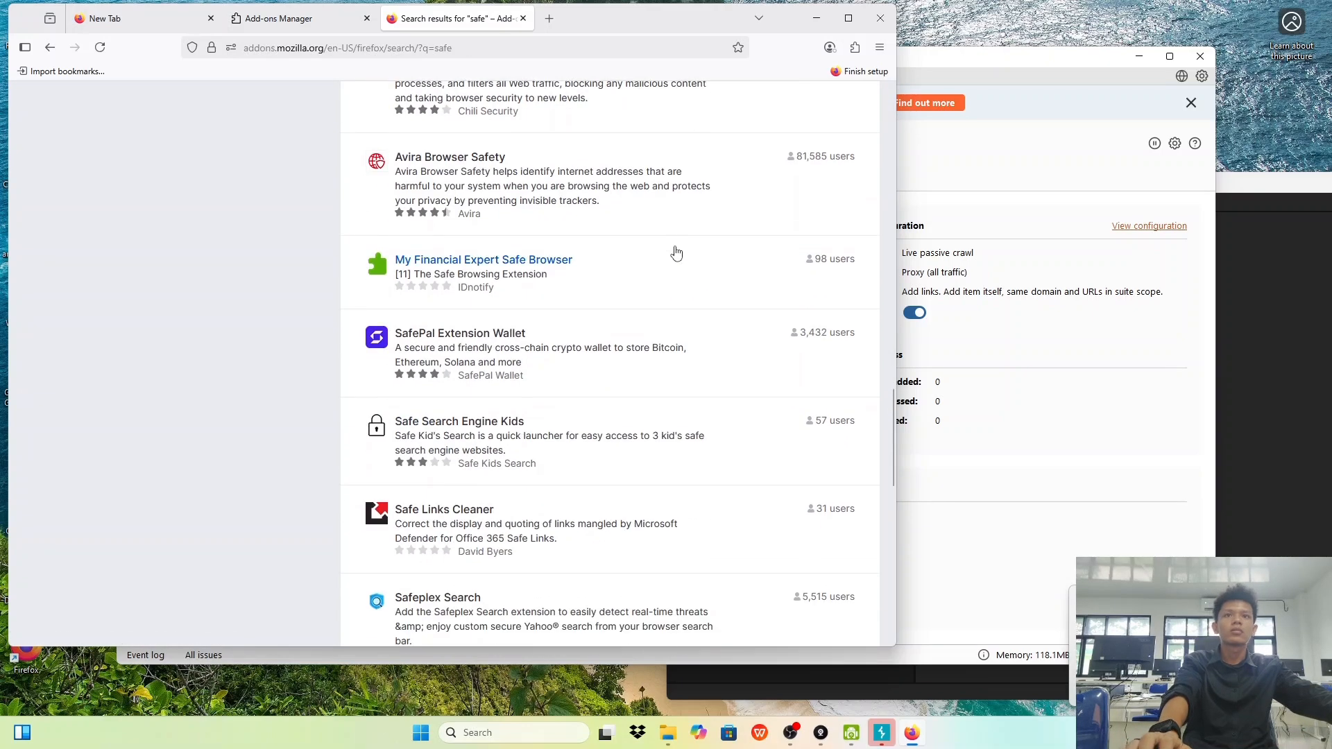
pyautogui.scroll(15, 687, 236)
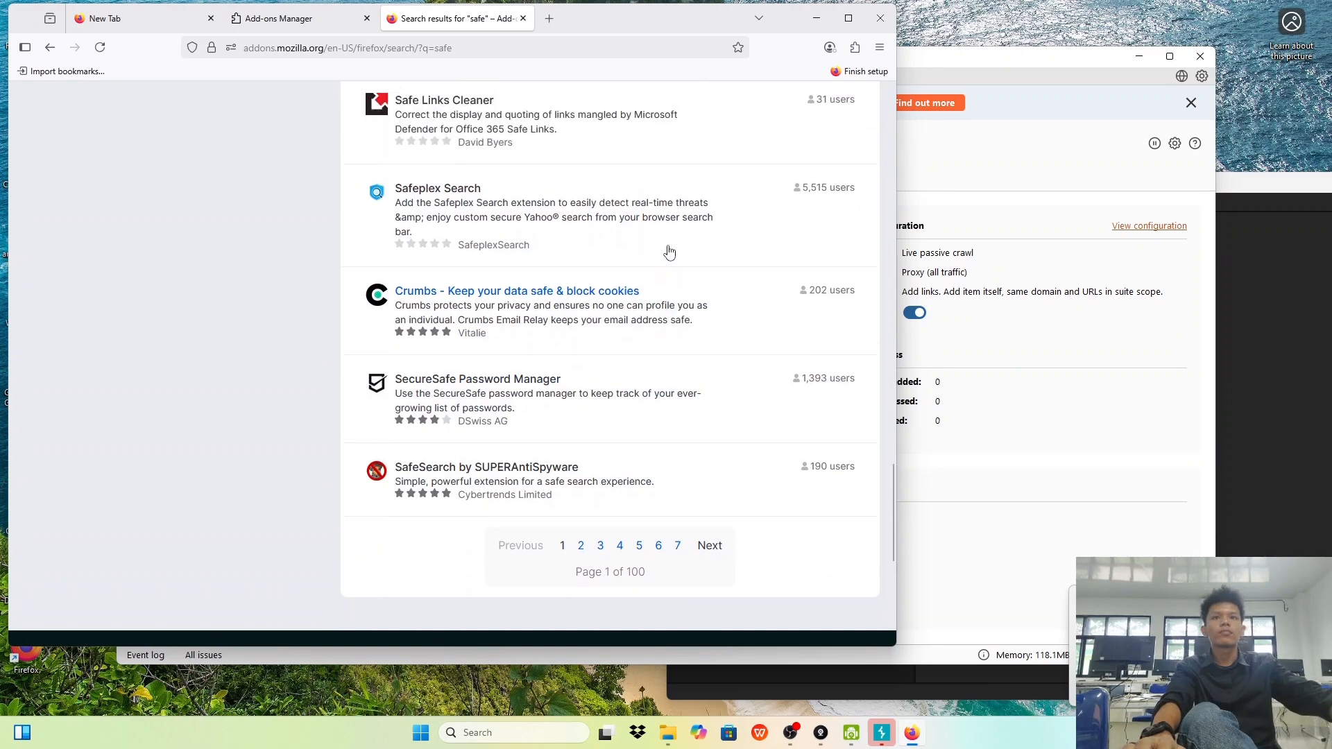
pyautogui.scroll(12, 707, 246)
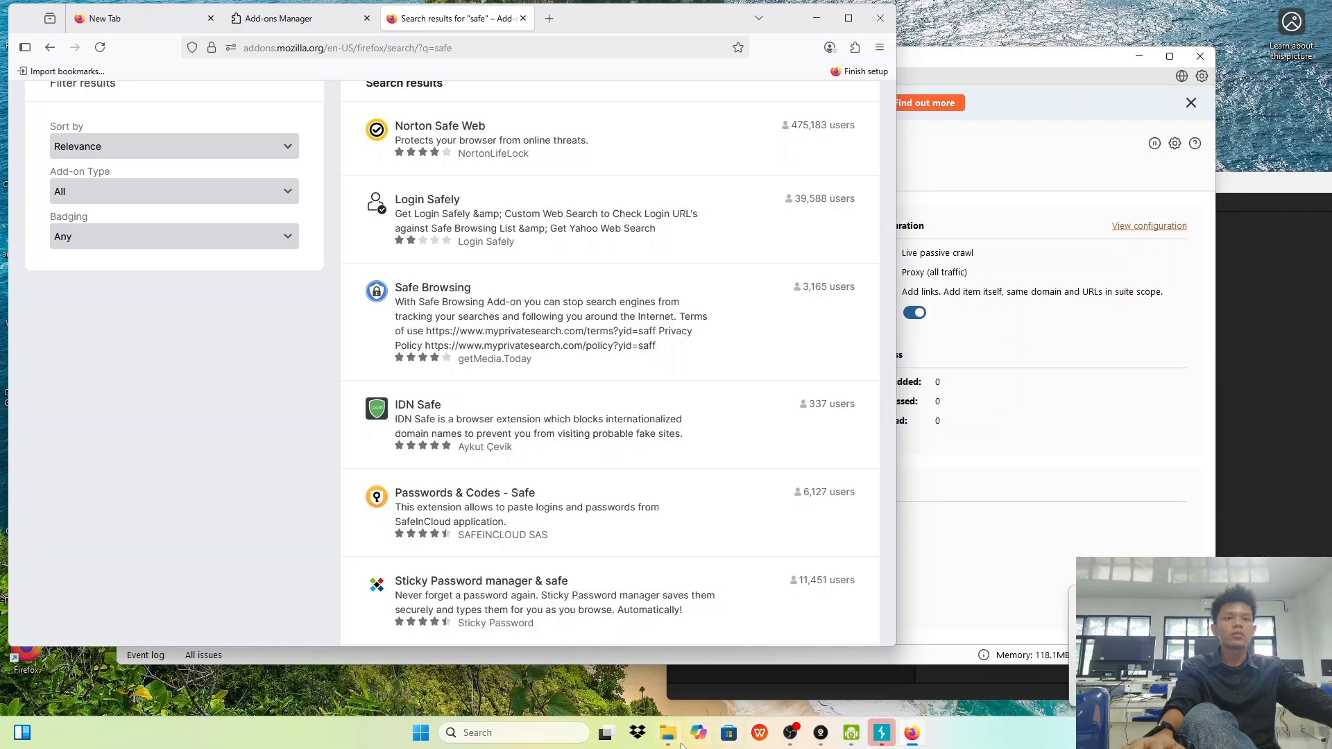
# Step: Open YouTube in a new browser tab, keeping the add-ons search results open
pyautogui.click(549, 19)
pyautogui.click(416, 19)
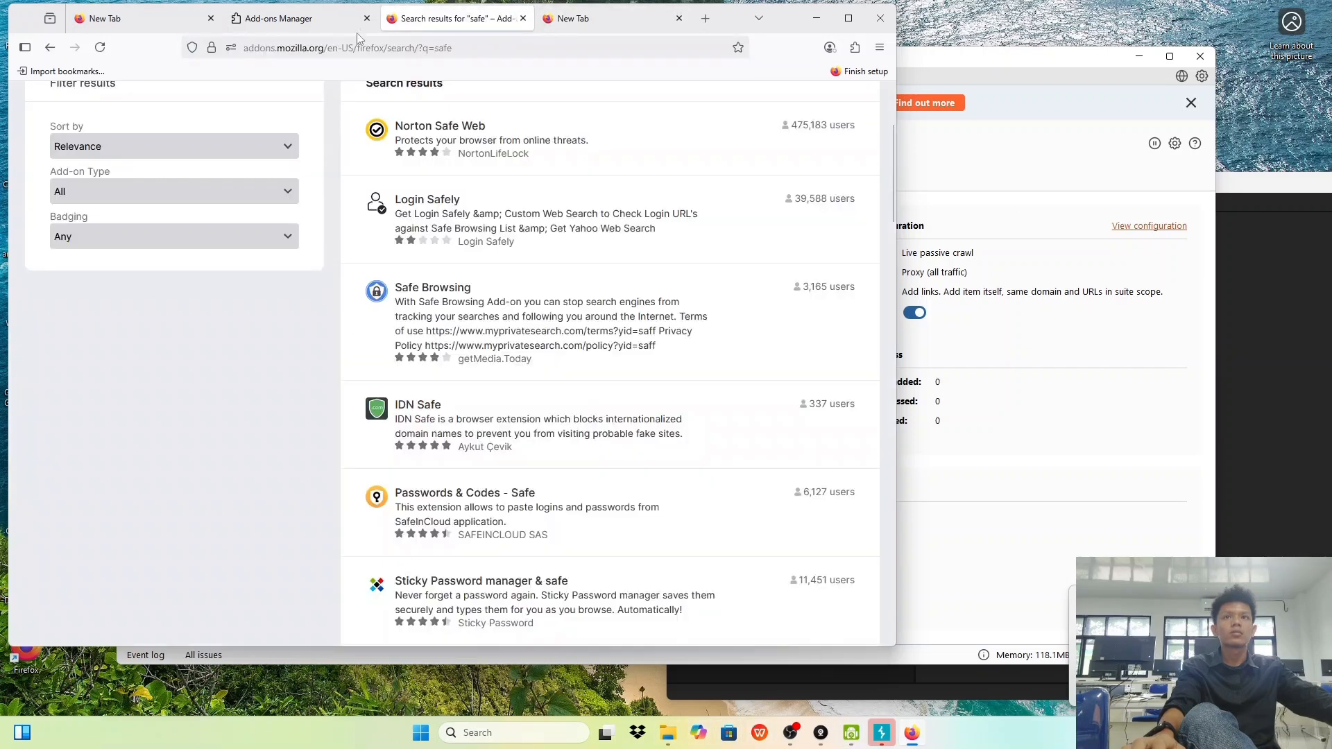
pyautogui.click(618, 22)
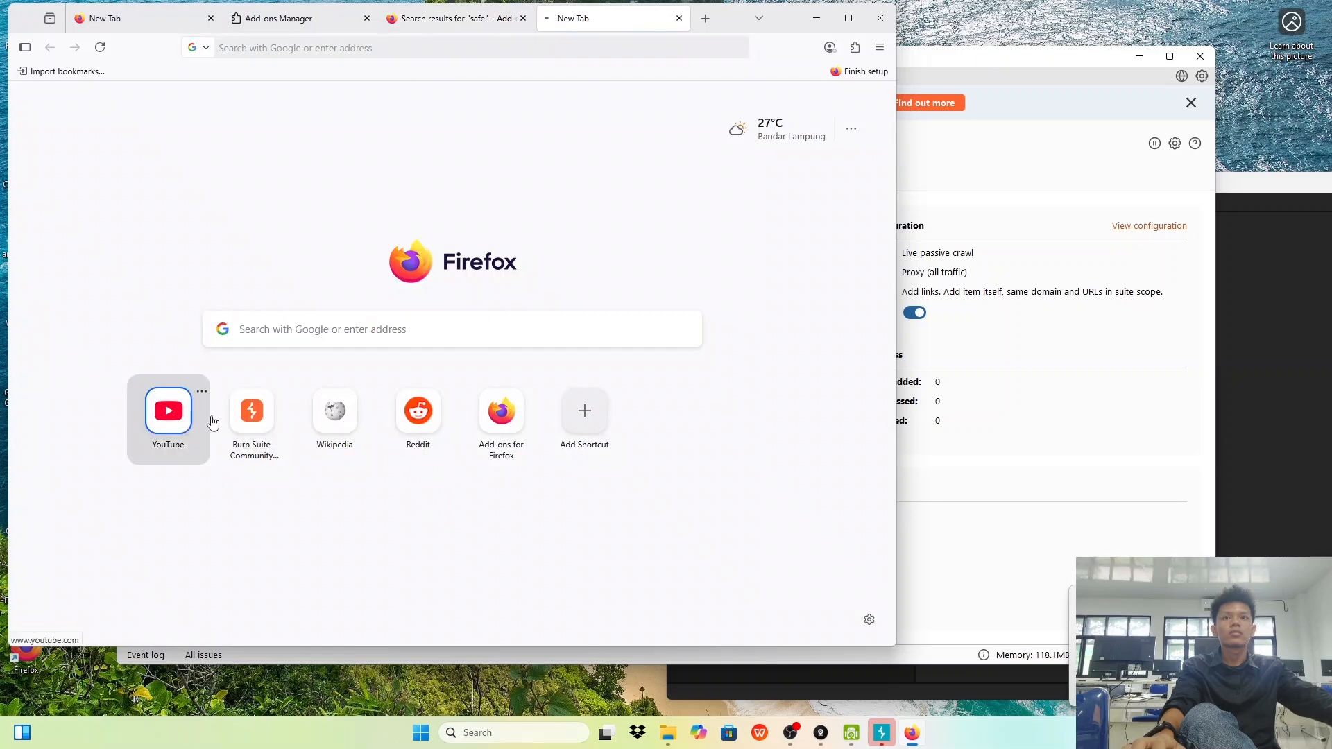
pyautogui.click(173, 416)
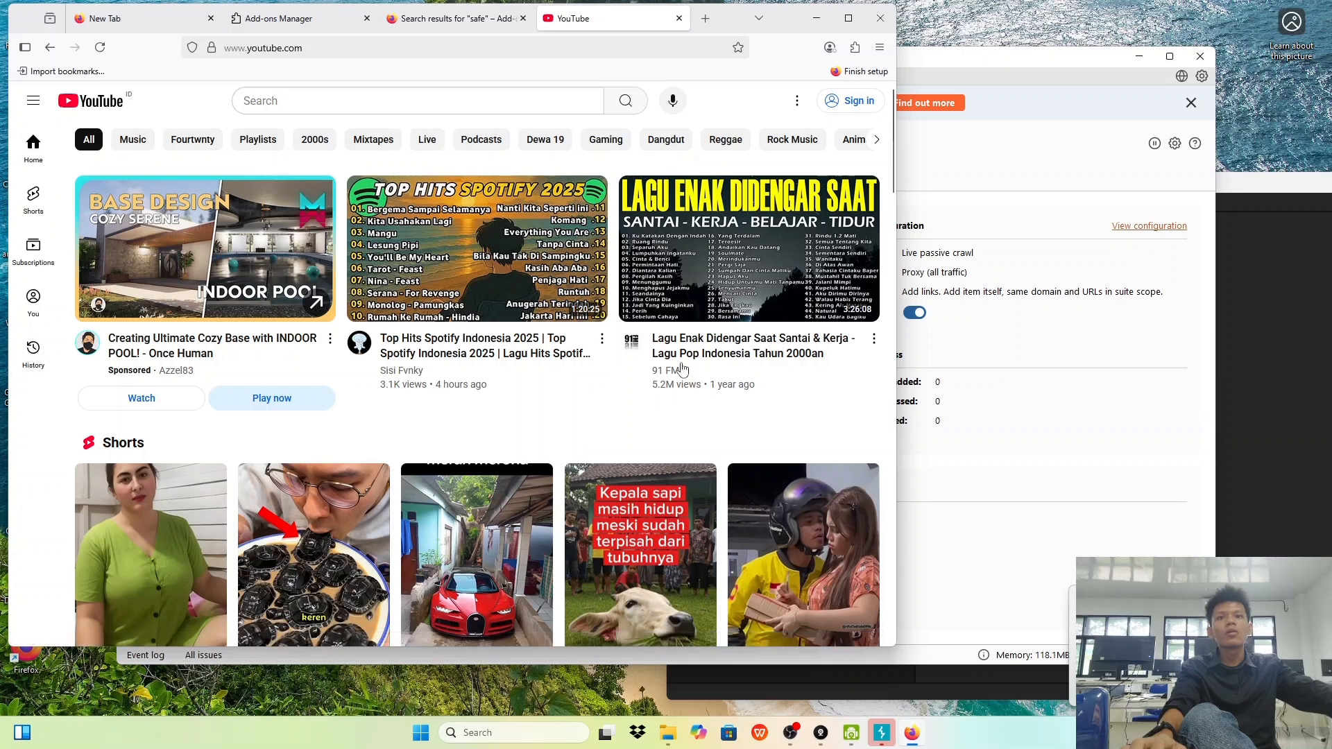
# Step: Search YouTube for "configure burp suite with firefox"
pyautogui.click(509, 98)
pyautogui.write('c')
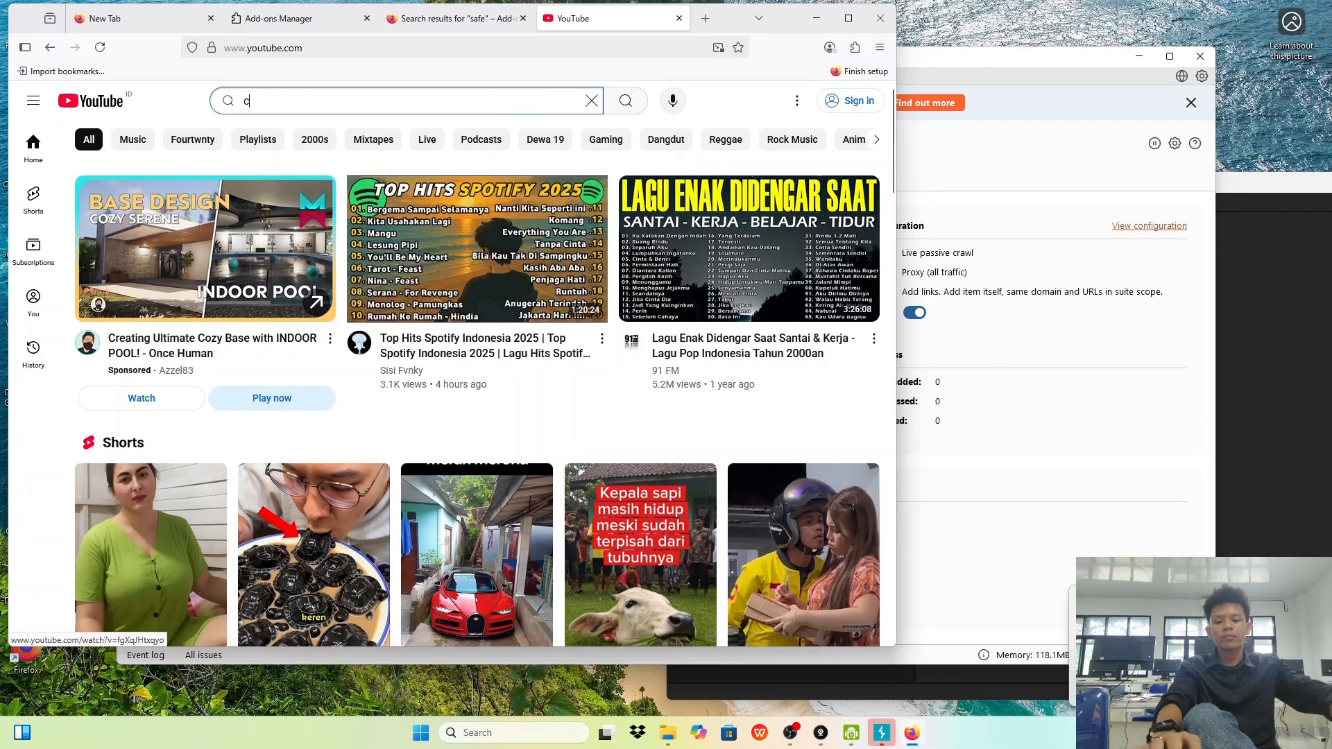
pyautogui.write('onfigure ')
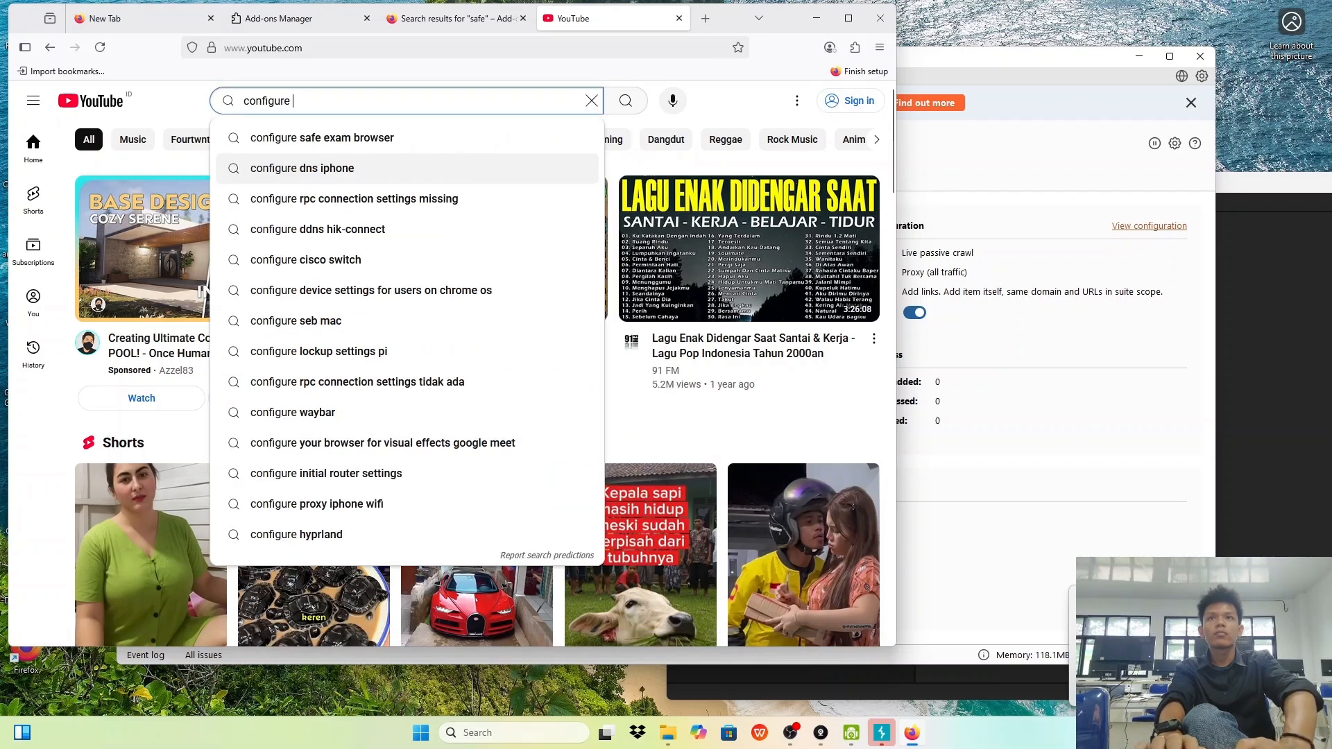
pyautogui.write('burp')
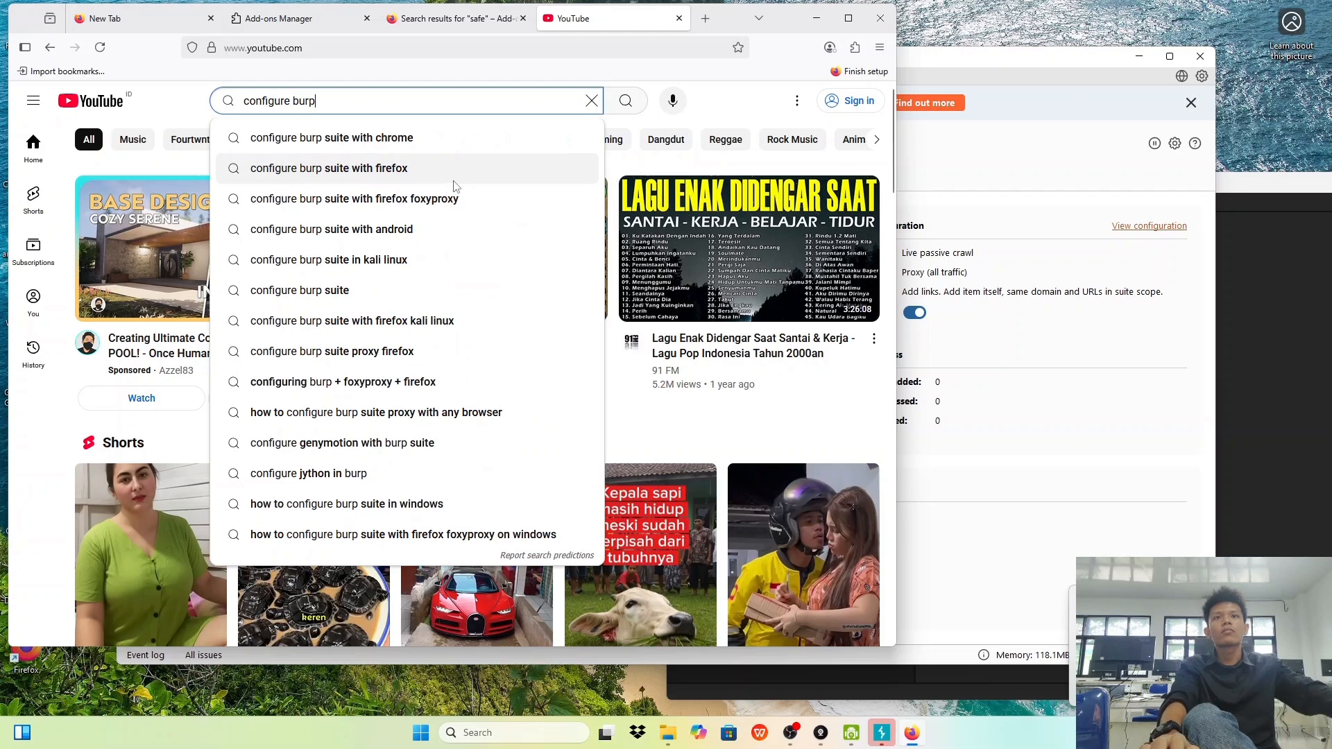
pyautogui.click(437, 166)
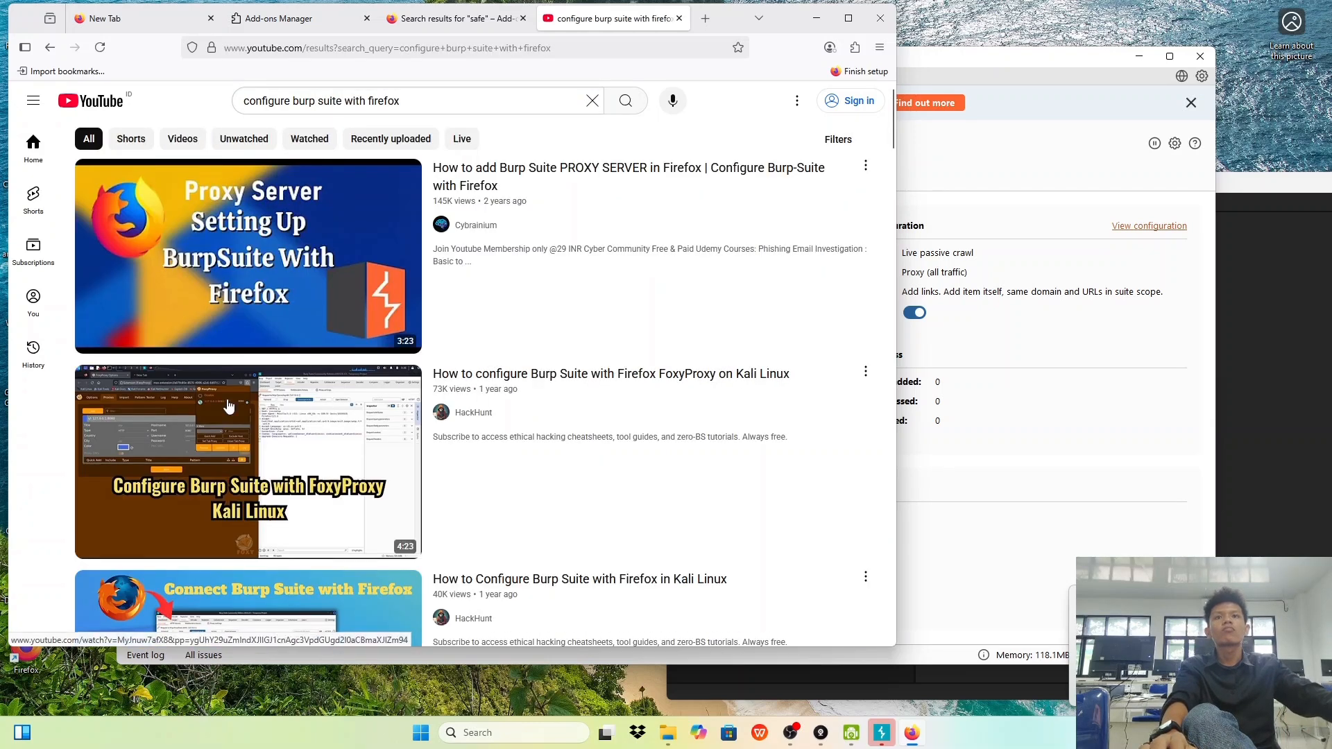
# Step: Play the video "How to configure Burp Suite with Firefox FoxyProxy on Kali Linux" and skip to about 0:38
pyautogui.click(261, 406)
pyautogui.moveTo(259, 417); pyautogui.dragTo(196, 417)
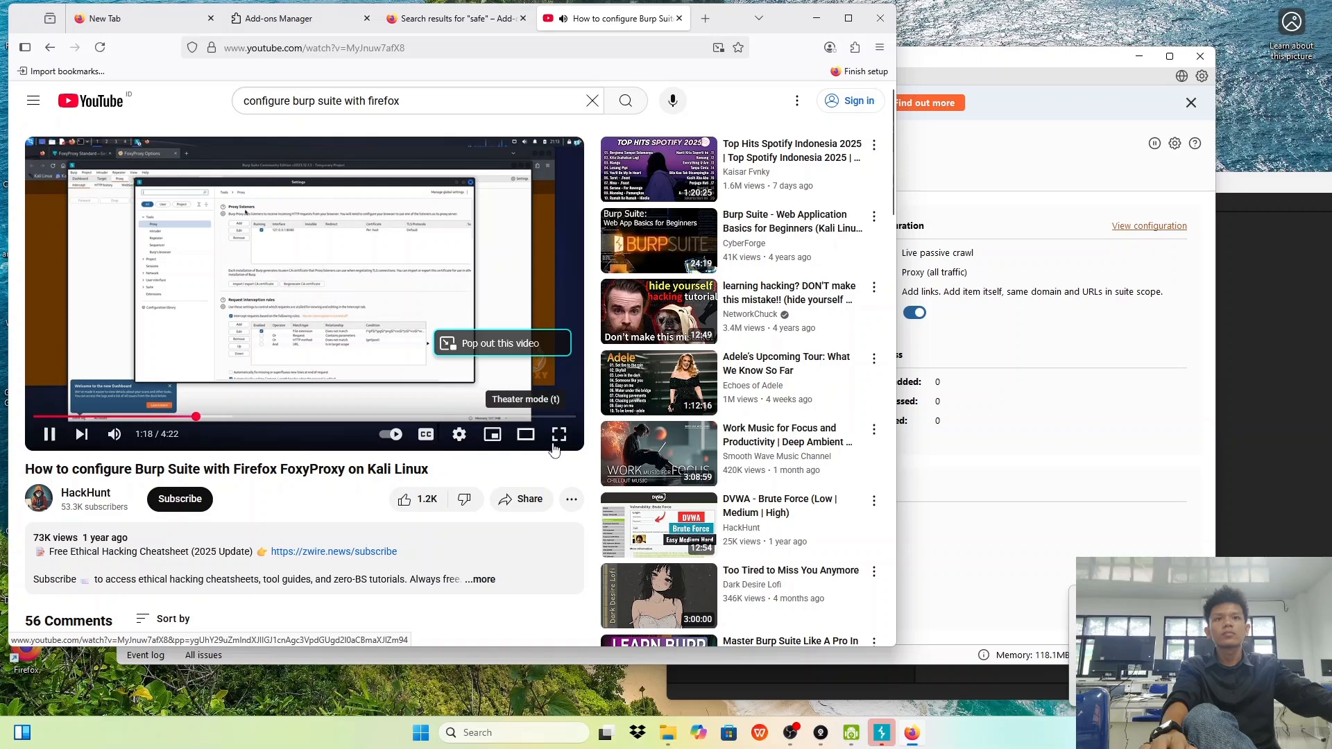
pyautogui.click(102, 417)
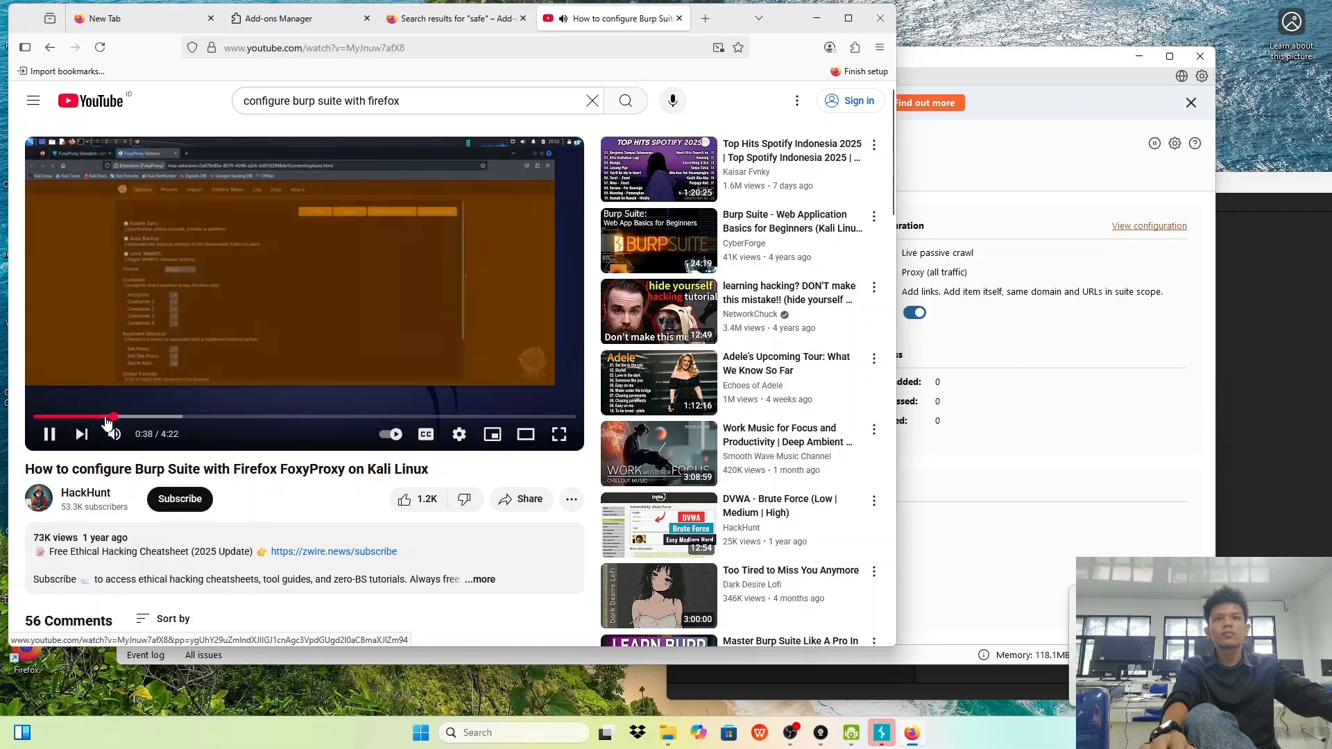
# Step: Pause the video, return to the add-ons site, search for "foxy" and open the FoxyProxy Standard page
pyautogui.click(201, 327)
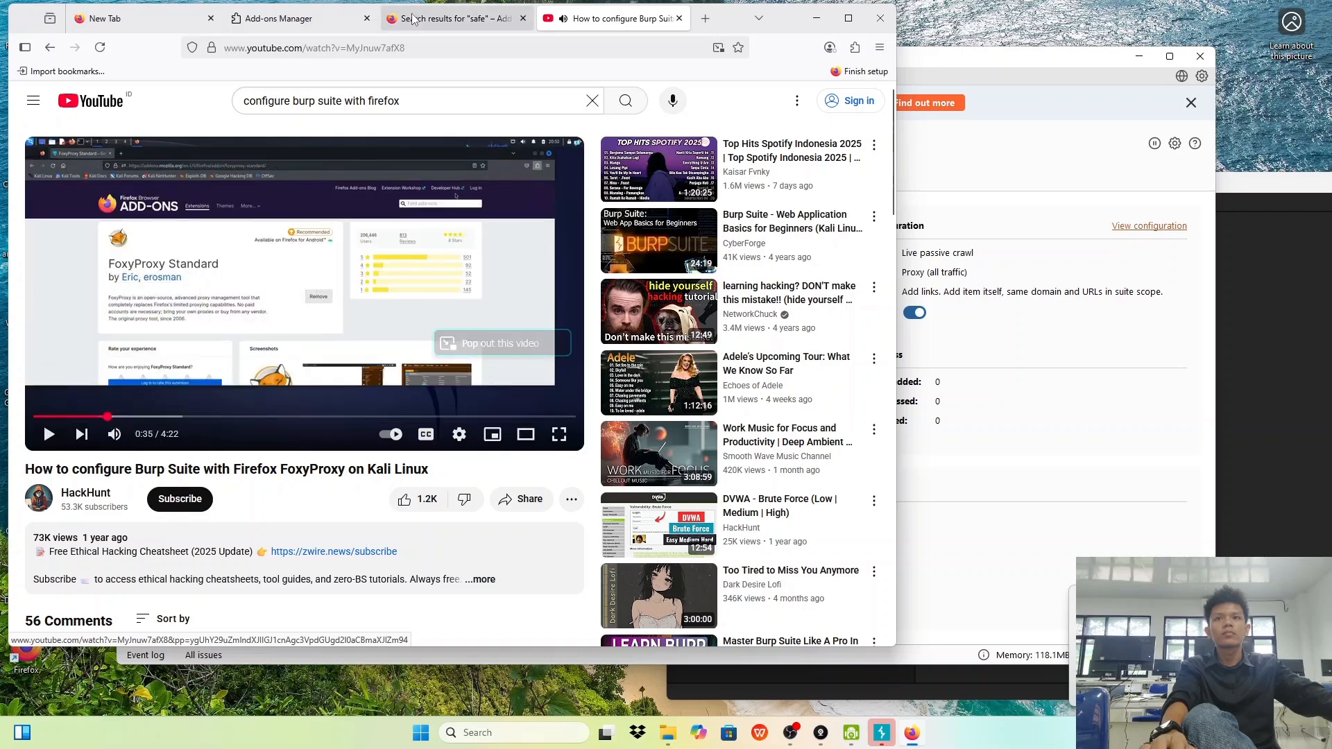
pyautogui.click(470, 20)
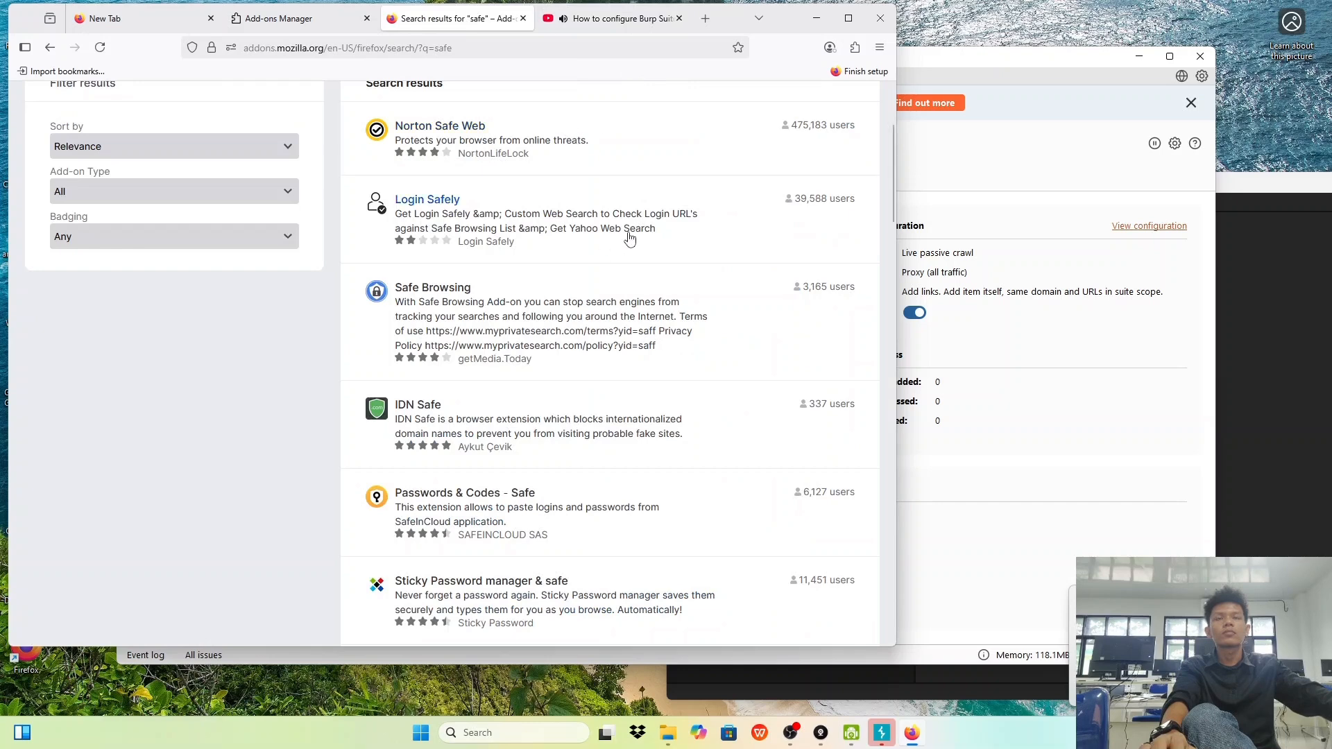
pyautogui.scroll(3, 630, 238)
pyautogui.click(722, 136)
pyautogui.write('foxy')
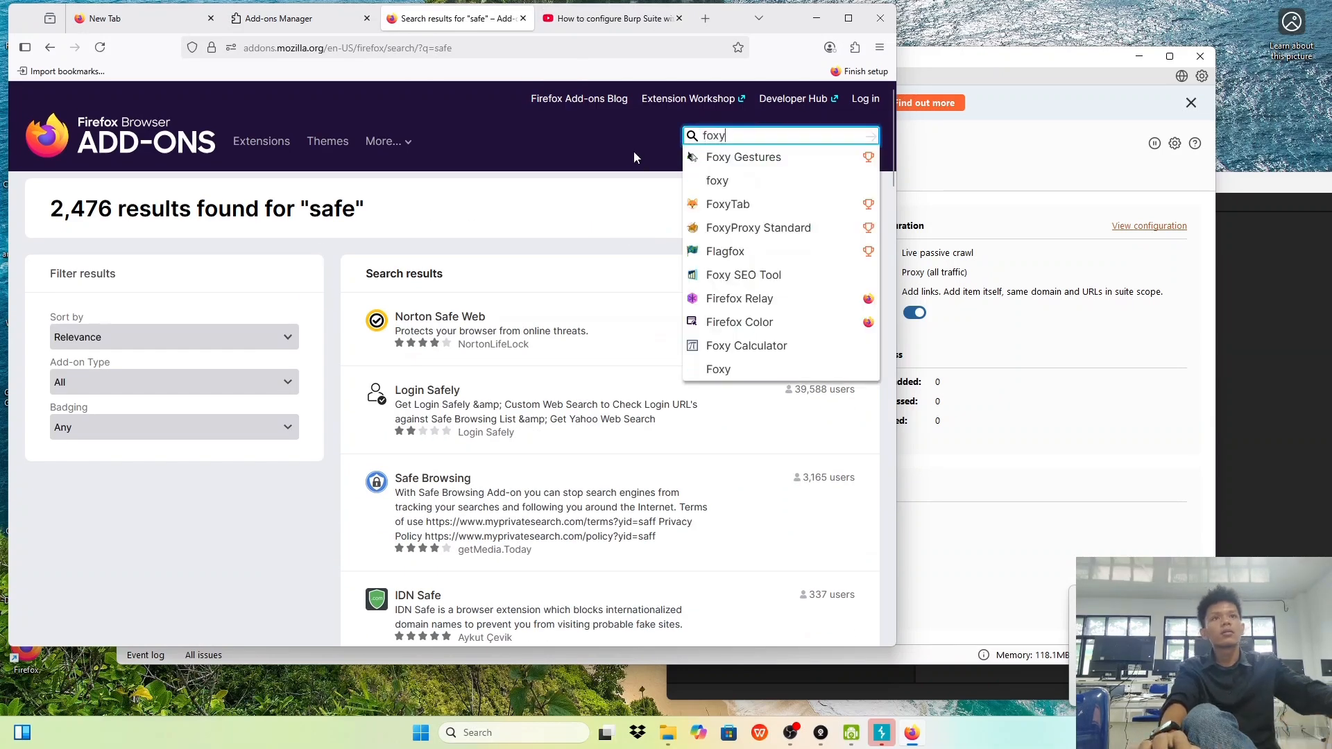
pyautogui.click(763, 227)
# Step: Install the FoxyProxy Standard extension, granting its required permissions, and keep it pinned to the toolbar
pyautogui.click(531, 345)
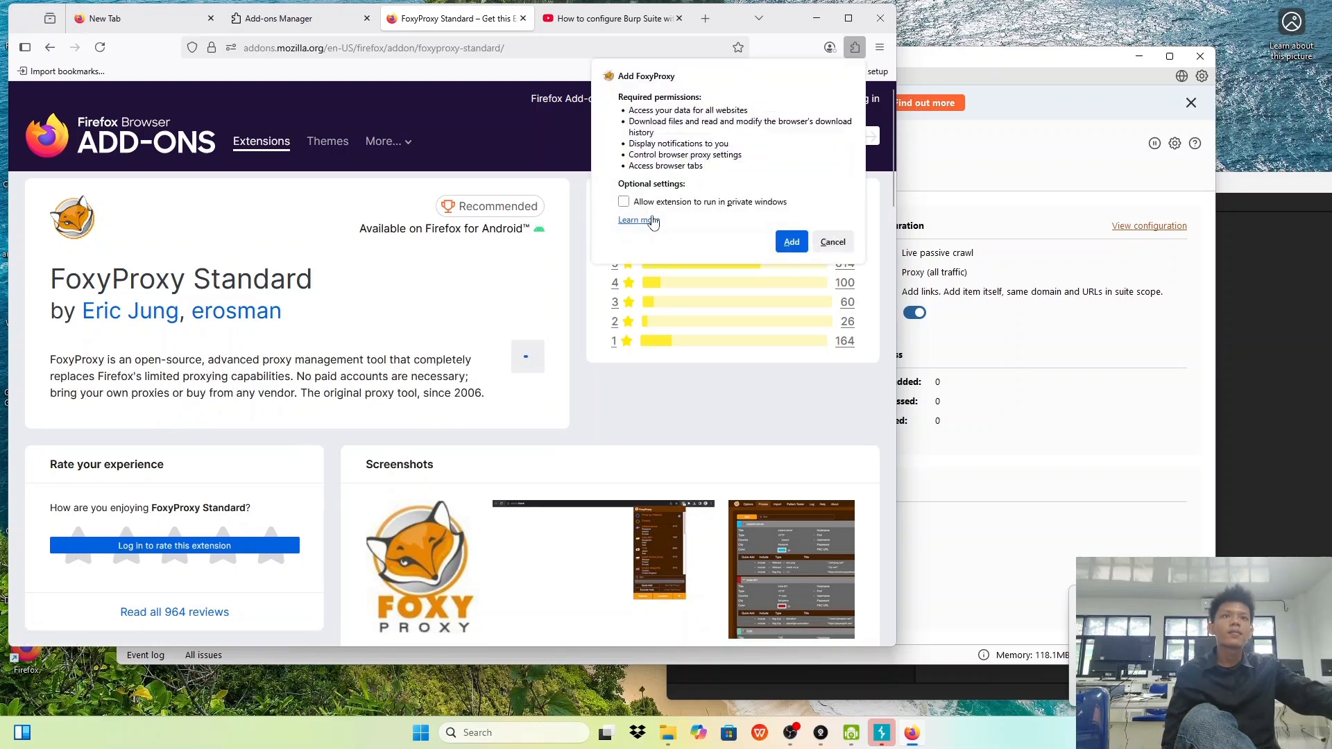
pyautogui.click(790, 241)
pyautogui.click(684, 121)
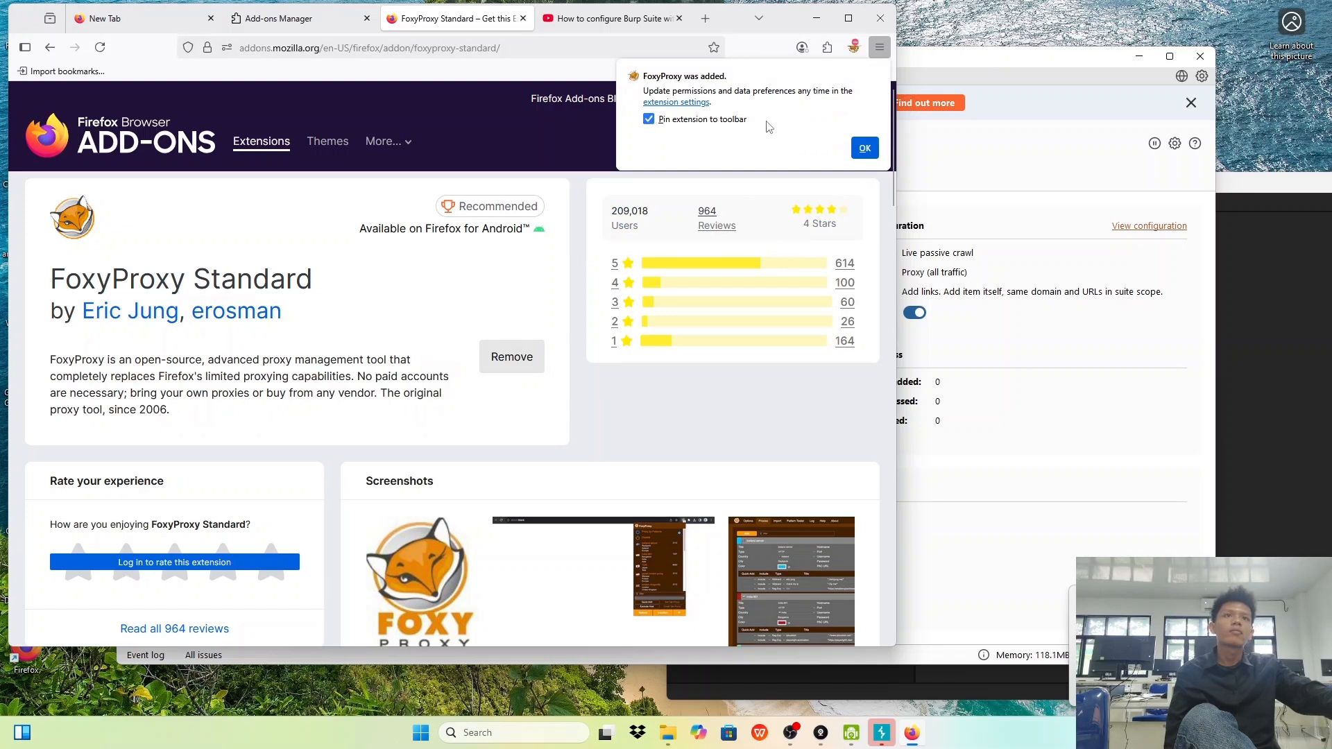
pyautogui.click(864, 149)
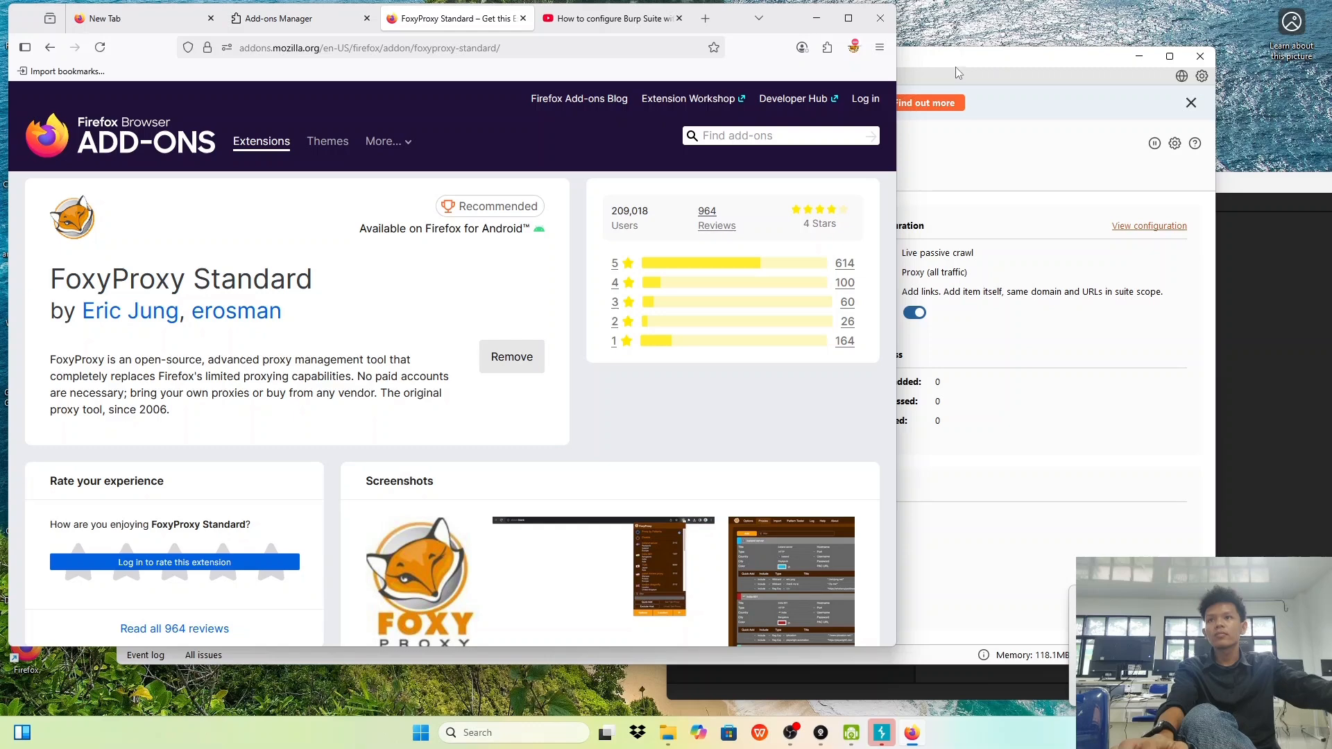
# Step: Open the FoxyProxy options and add a new blank proxy entry to its proxies list
pyautogui.click(992, 120)
pyautogui.click(33, 411)
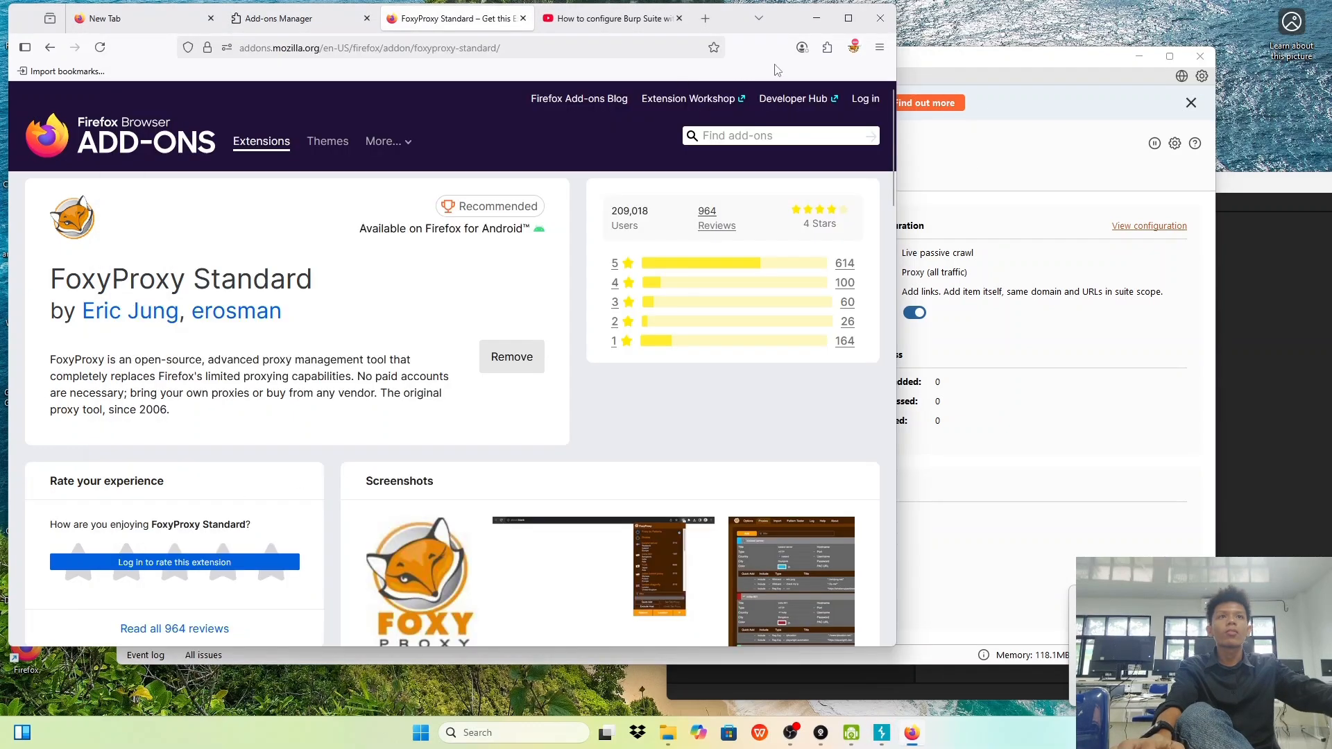
pyautogui.click(854, 46)
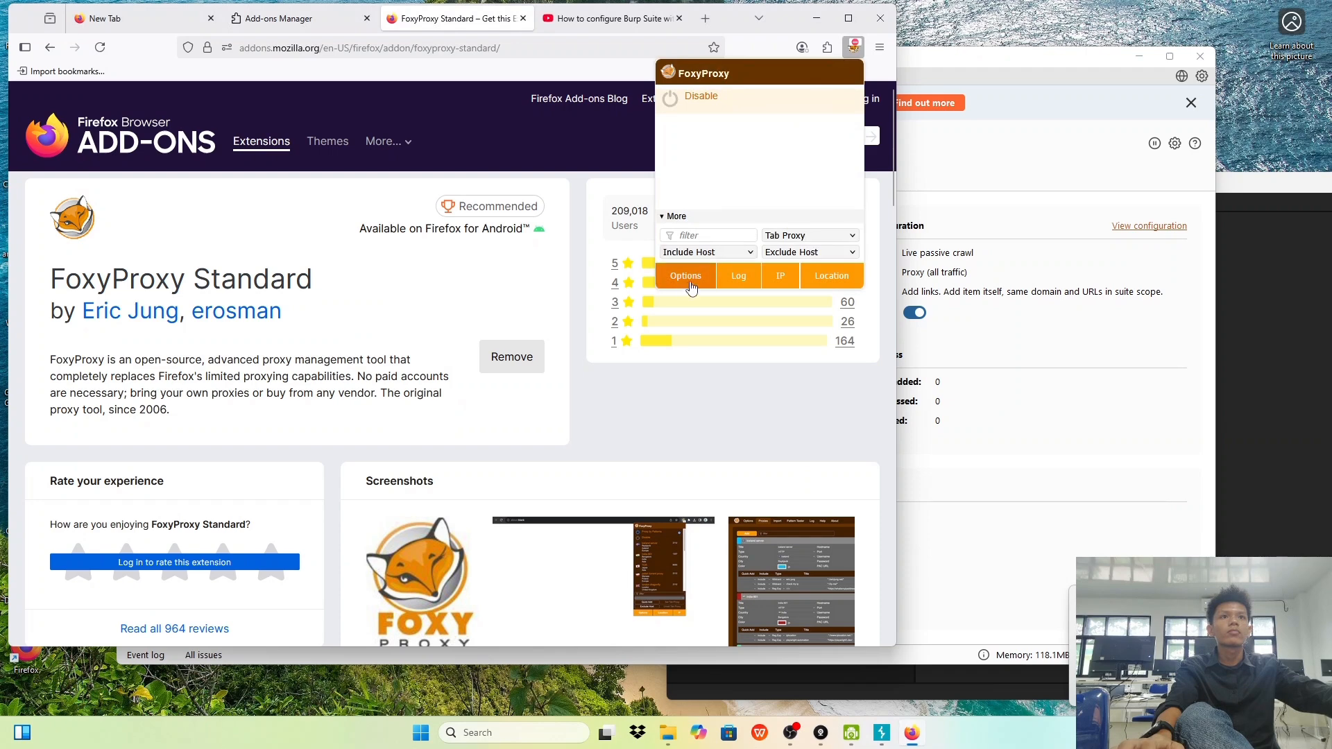
pyautogui.click(689, 277)
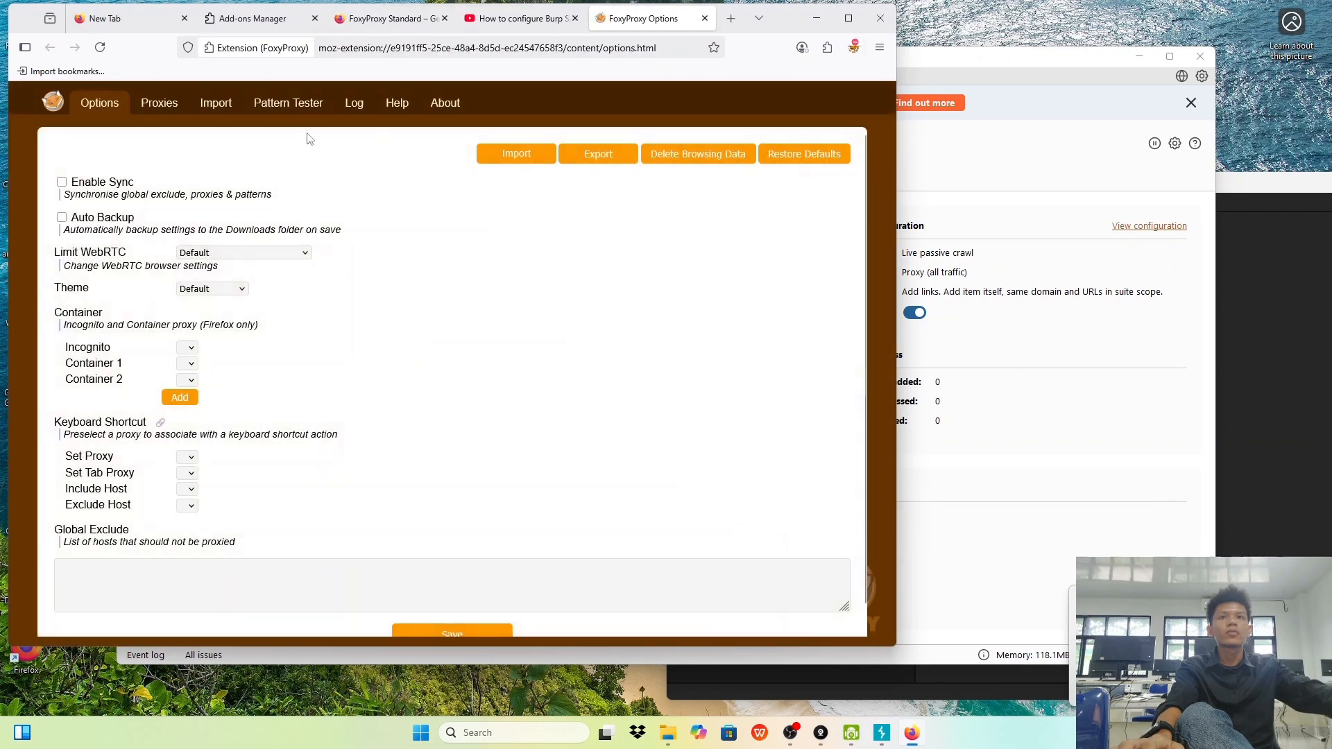
pyautogui.click(175, 108)
pyautogui.click(214, 104)
pyautogui.click(177, 111)
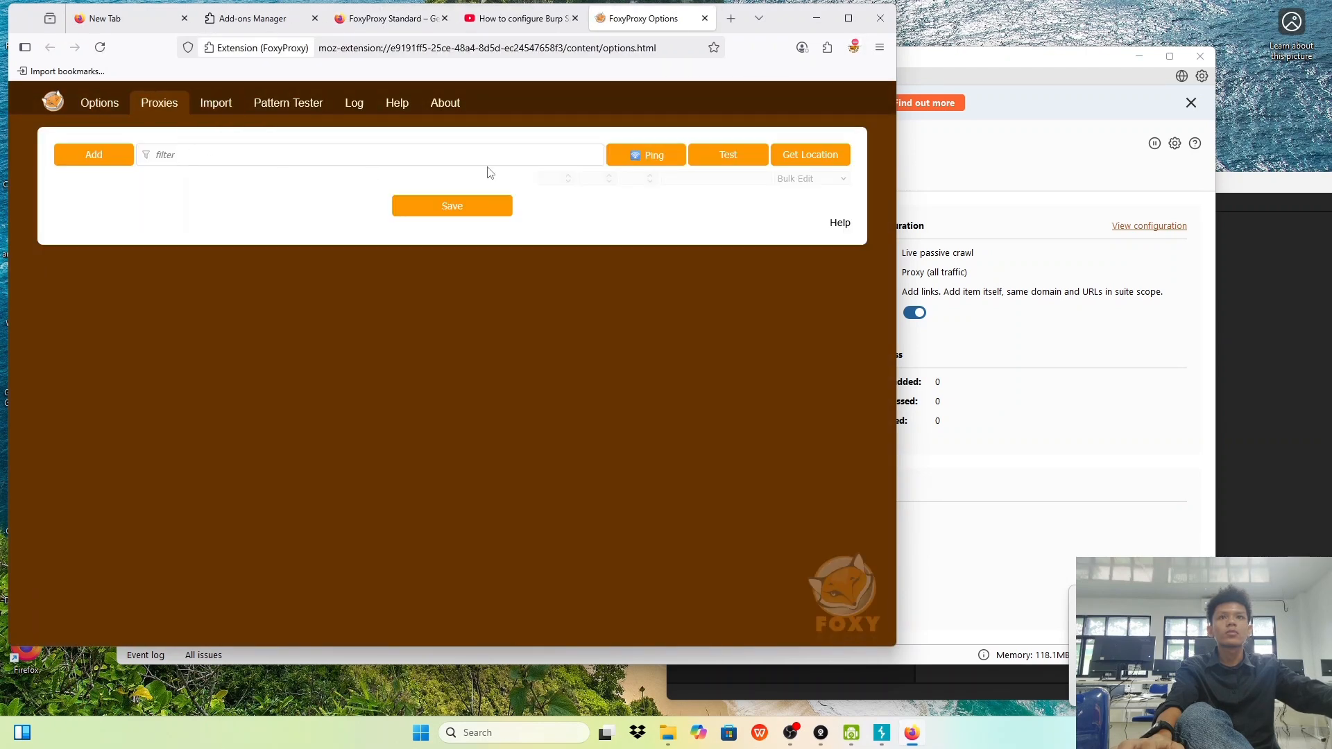
pyautogui.click(94, 154)
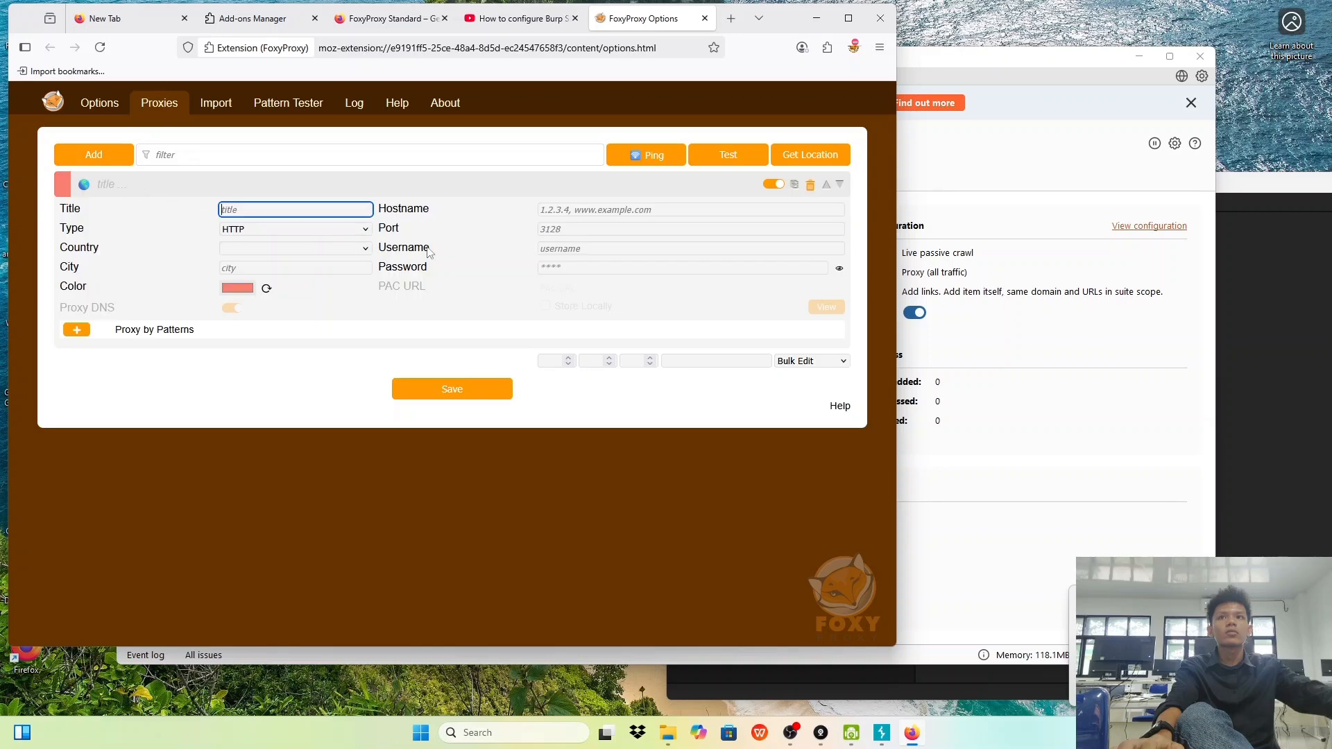
# Step: Switch to Burp Suite and look through its Dashboard, Target and Proxy views for the proxy connection details
pyautogui.hotkey('alt', 'Tab')
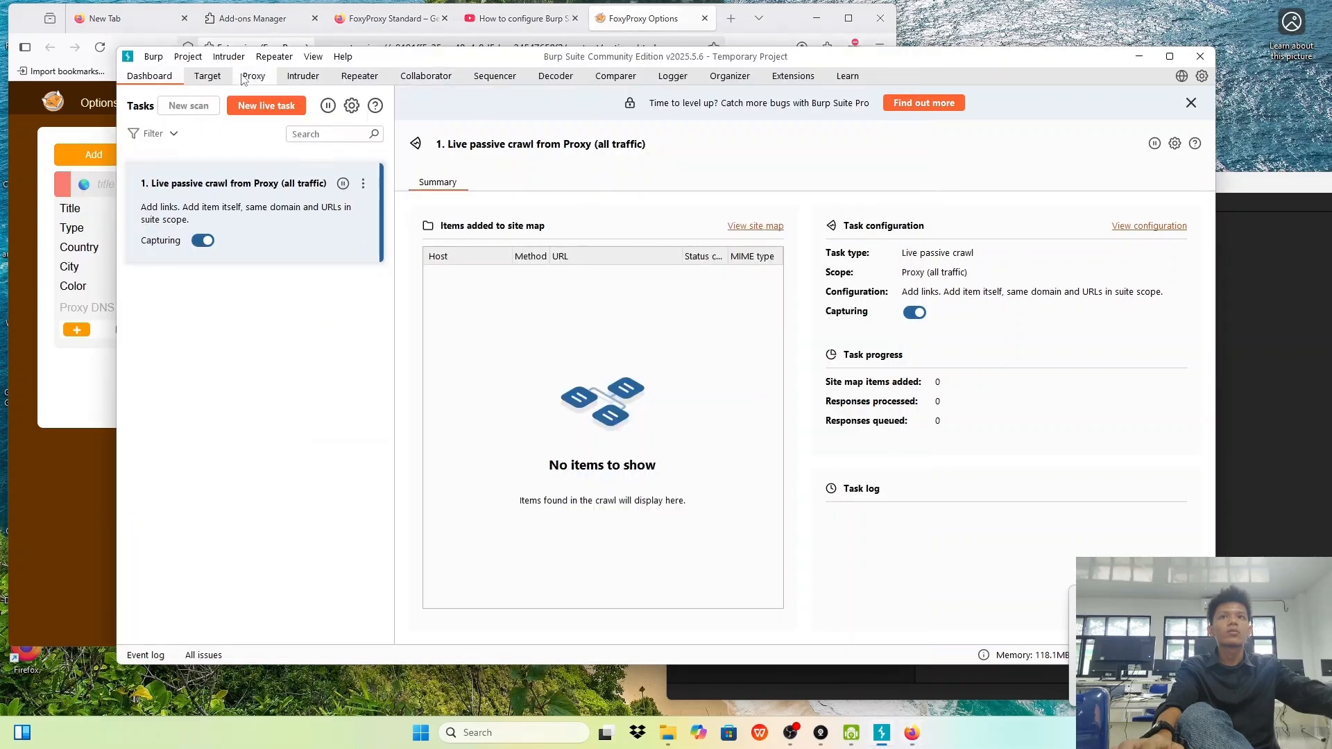
pyautogui.click(208, 76)
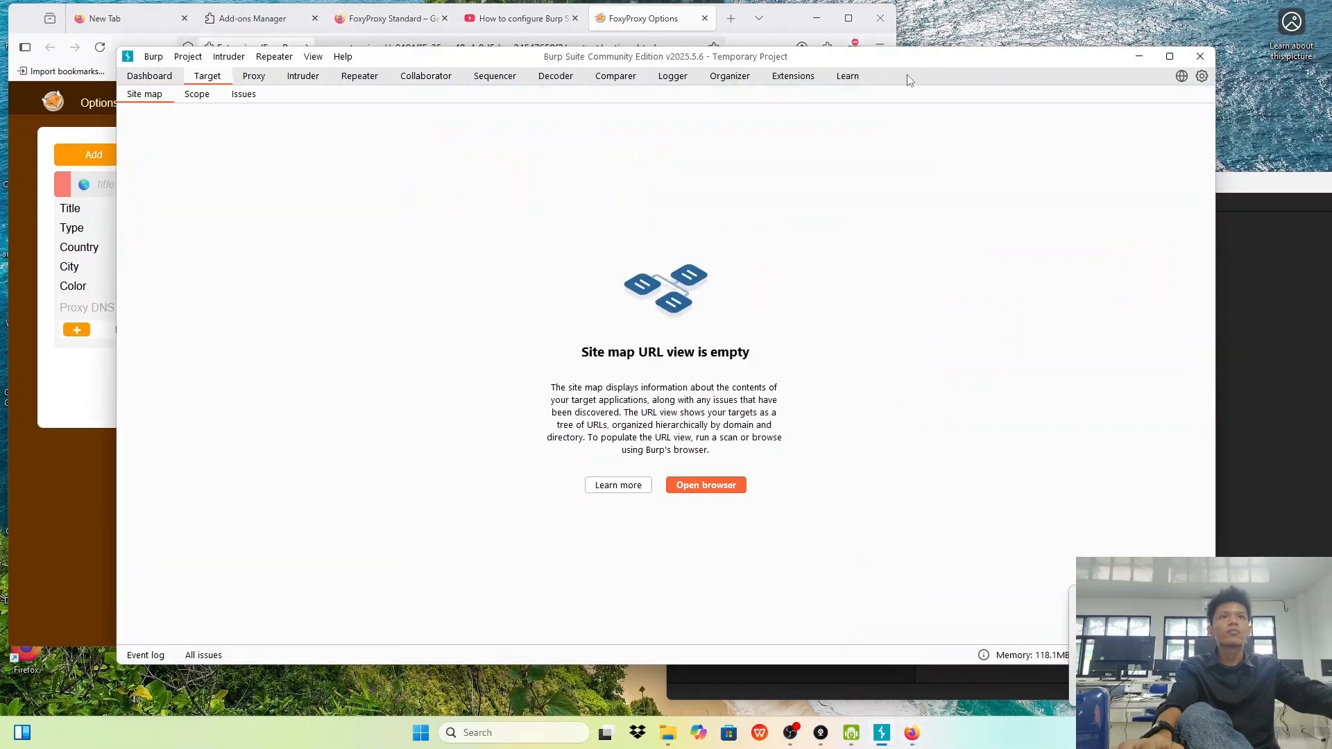
pyautogui.click(148, 76)
pyautogui.click(1174, 143)
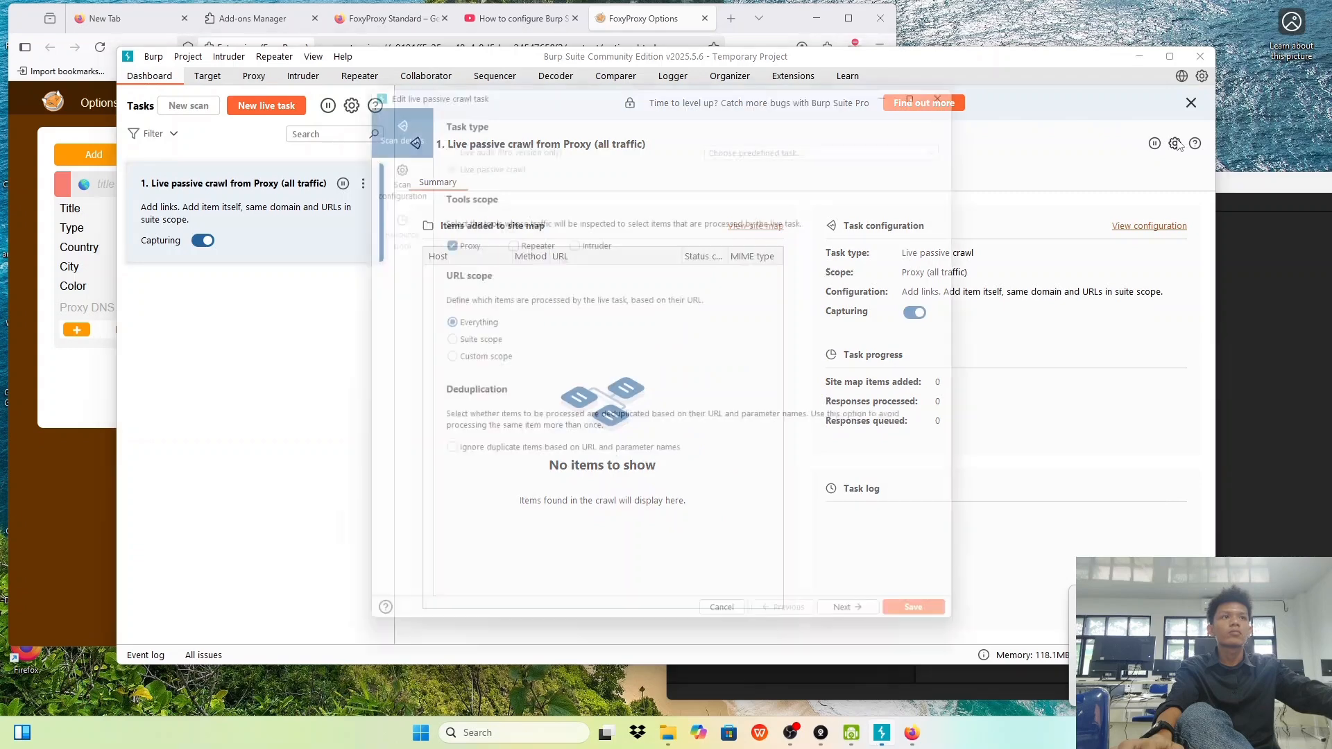
pyautogui.click(970, 76)
pyautogui.click(208, 75)
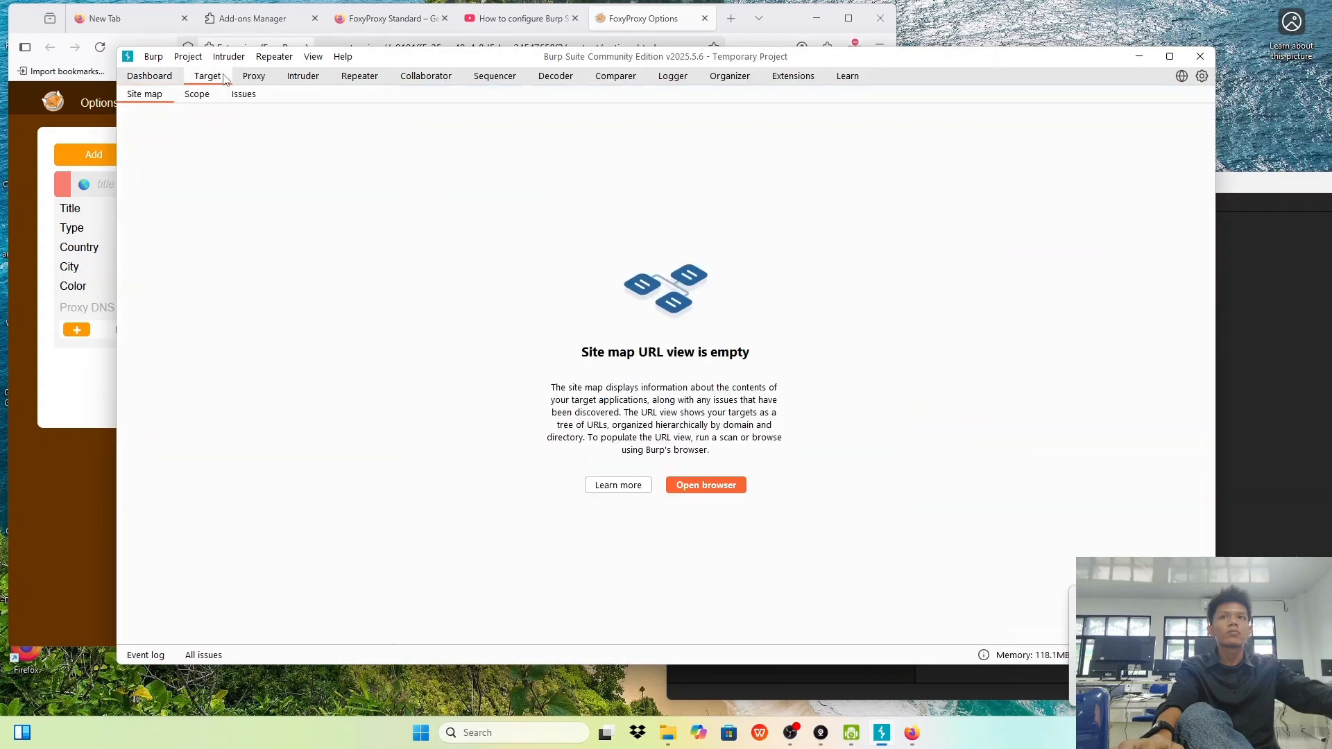
pyautogui.click(257, 77)
pyautogui.click(295, 78)
pyautogui.click(250, 78)
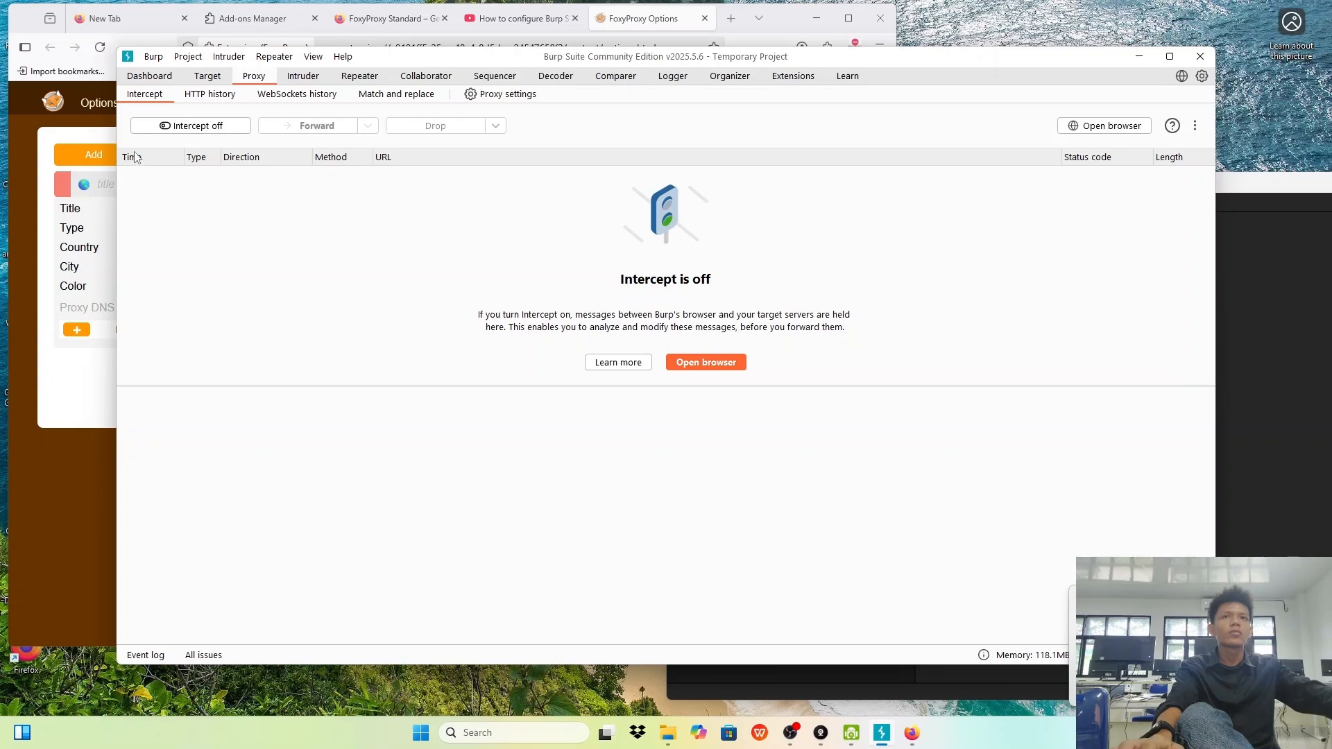
pyautogui.click(152, 76)
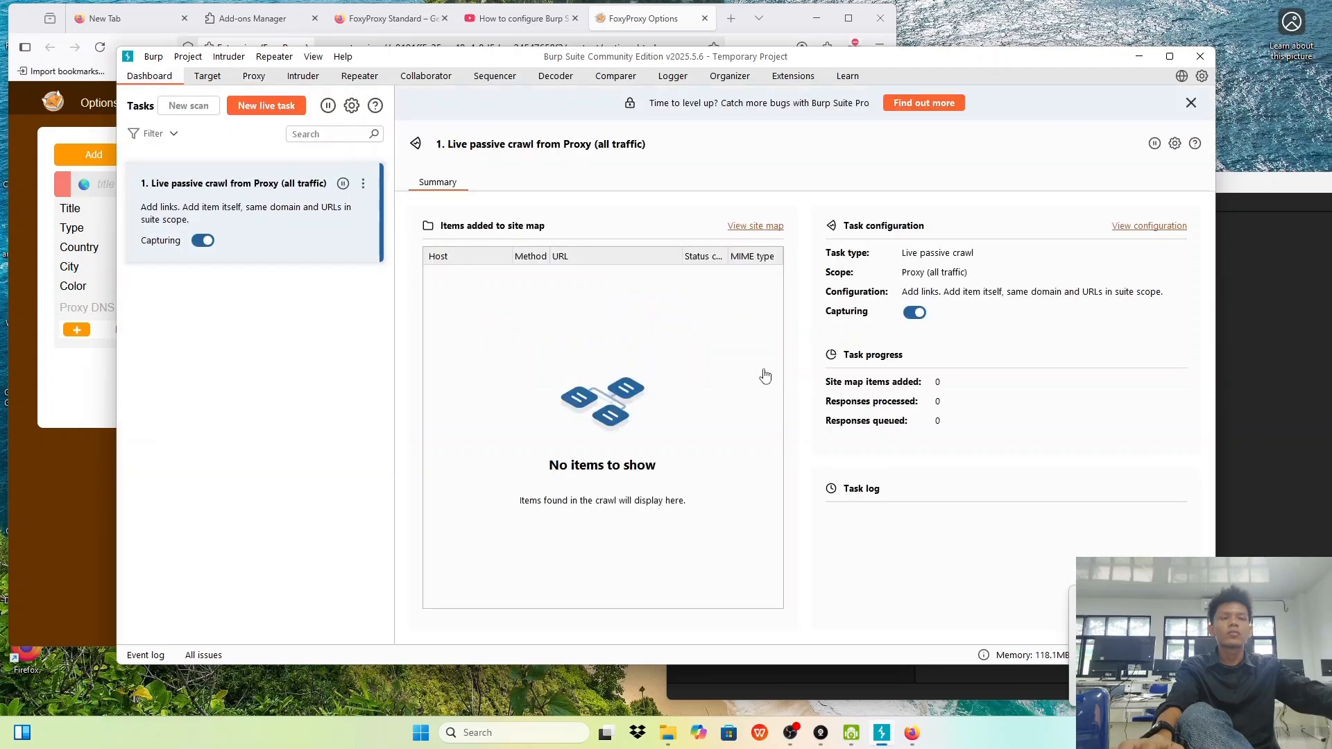
# Step: Examine the scan details and scan configuration of the live passive crawl task, and close it without saving
pyautogui.click(1174, 143)
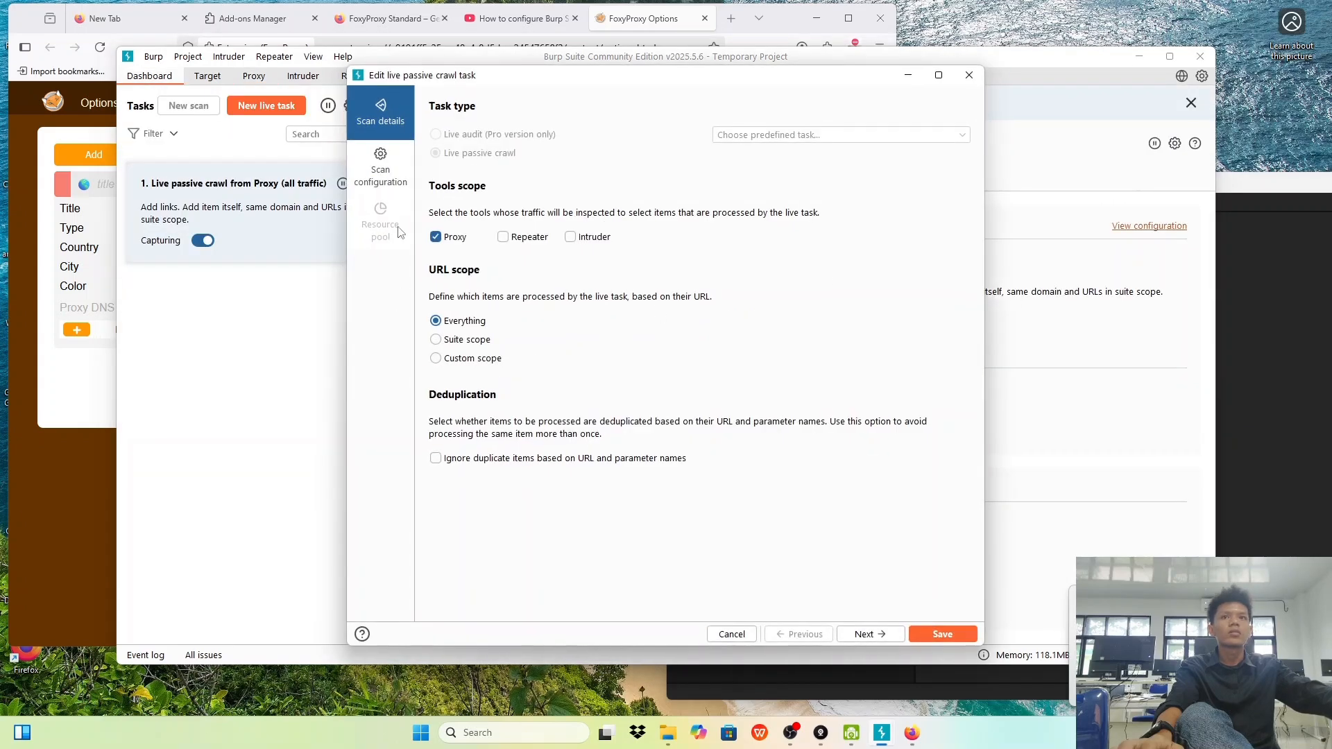
pyautogui.click(389, 170)
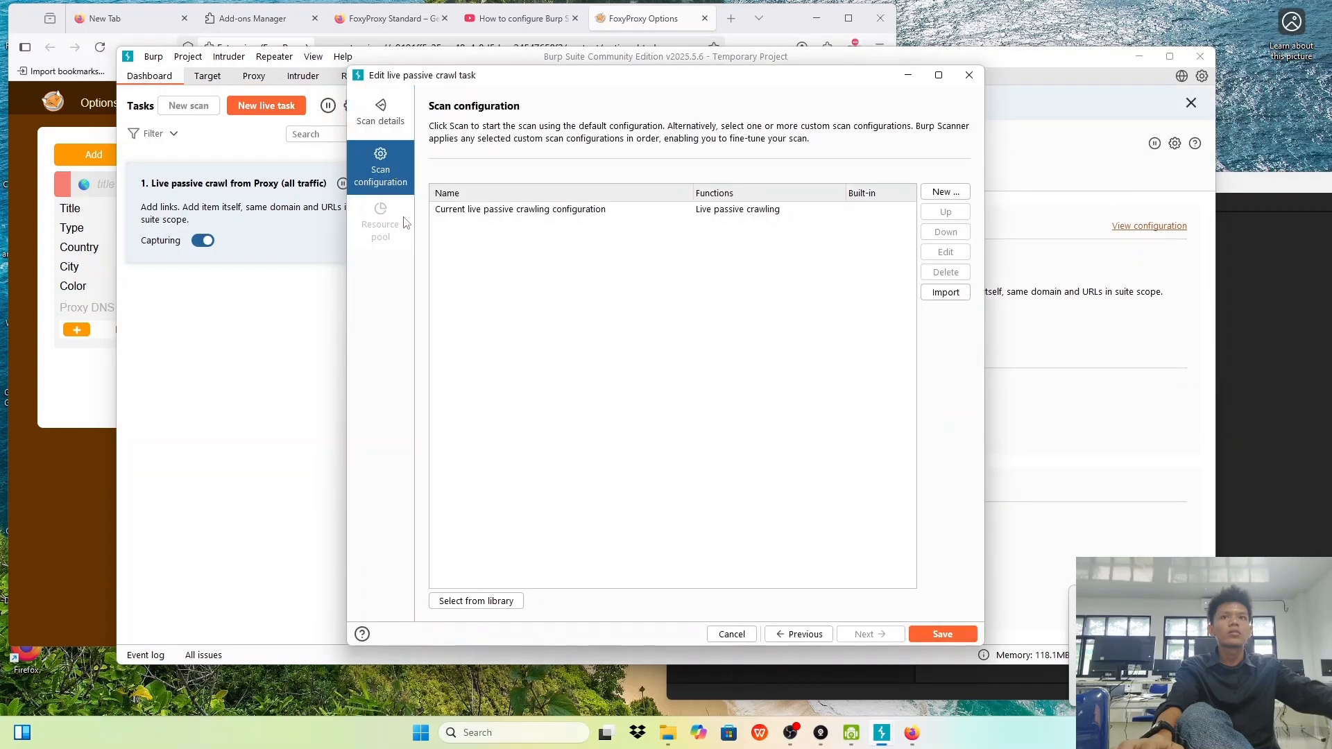
pyautogui.click(375, 118)
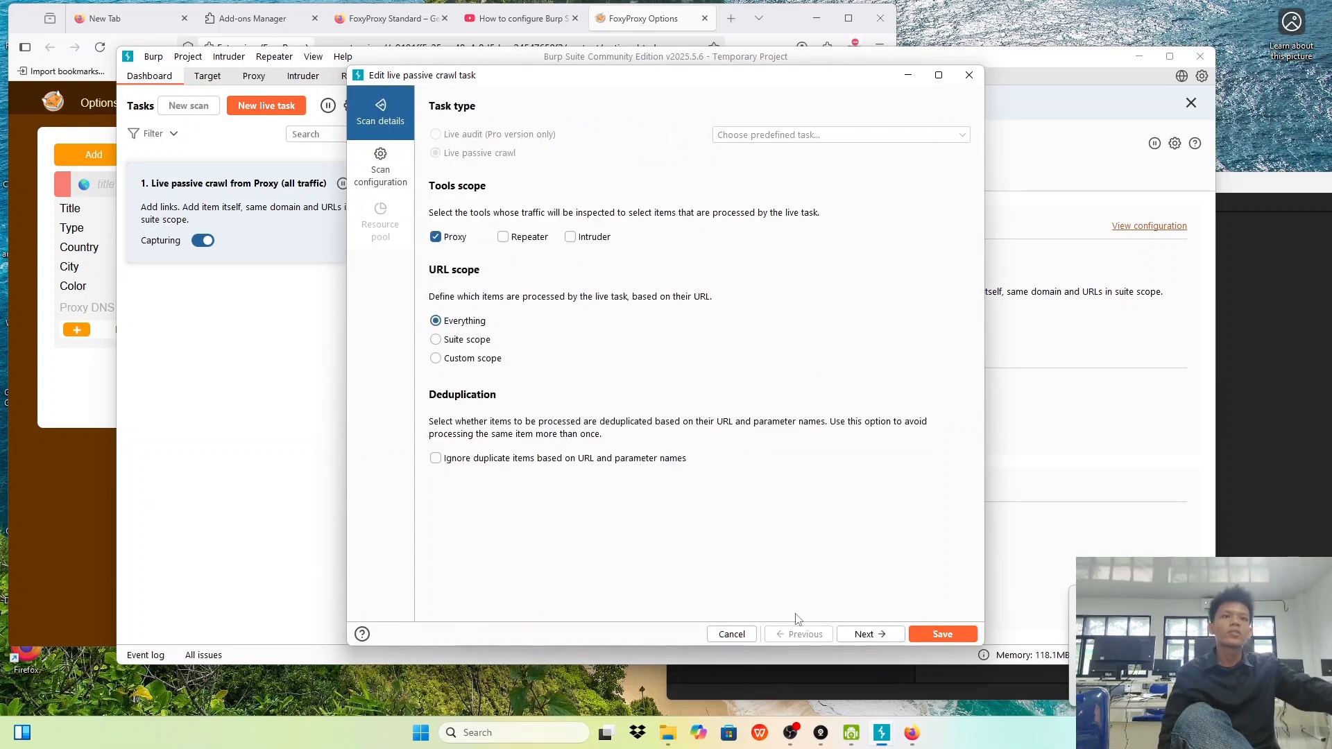
pyautogui.click(742, 635)
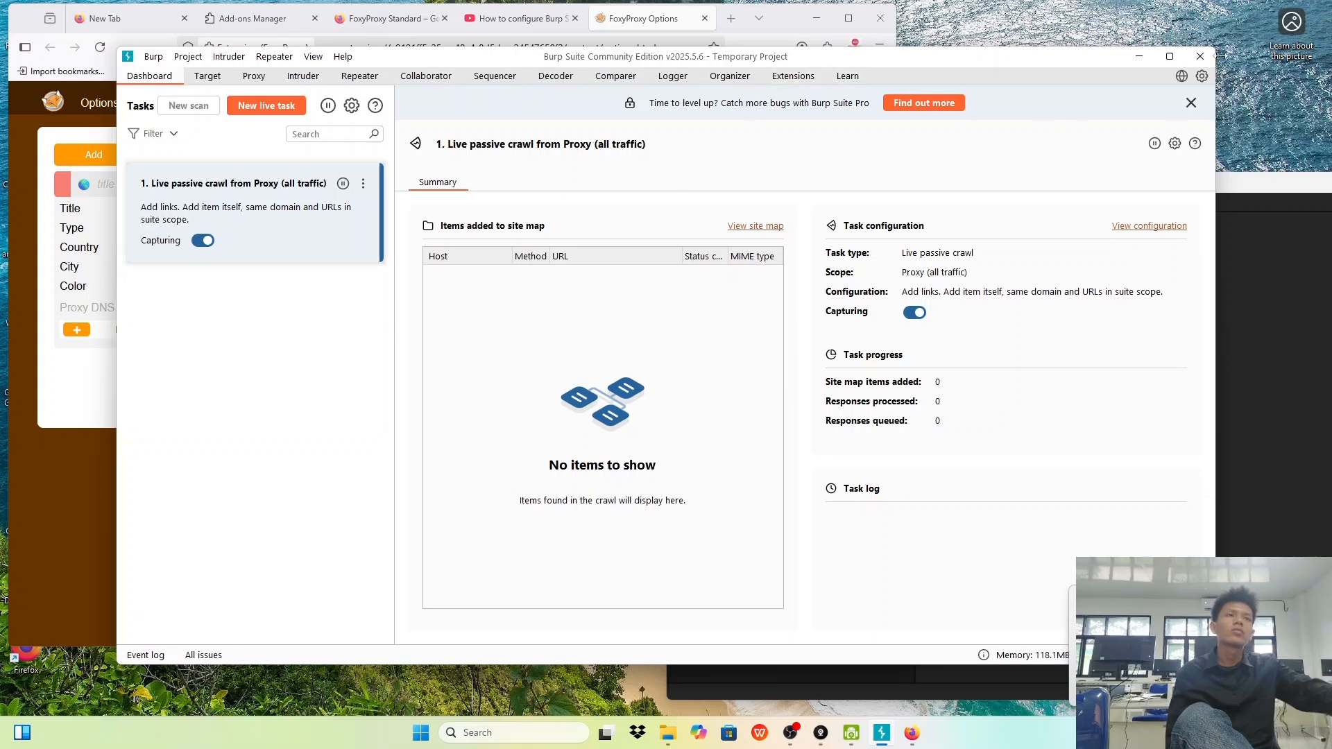
# Step: Look up the proxy listener in Burp Suite's settings and save hostname 127.0.0.1 with port 8080 in the new FoxyProxy entry
pyautogui.click(1202, 76)
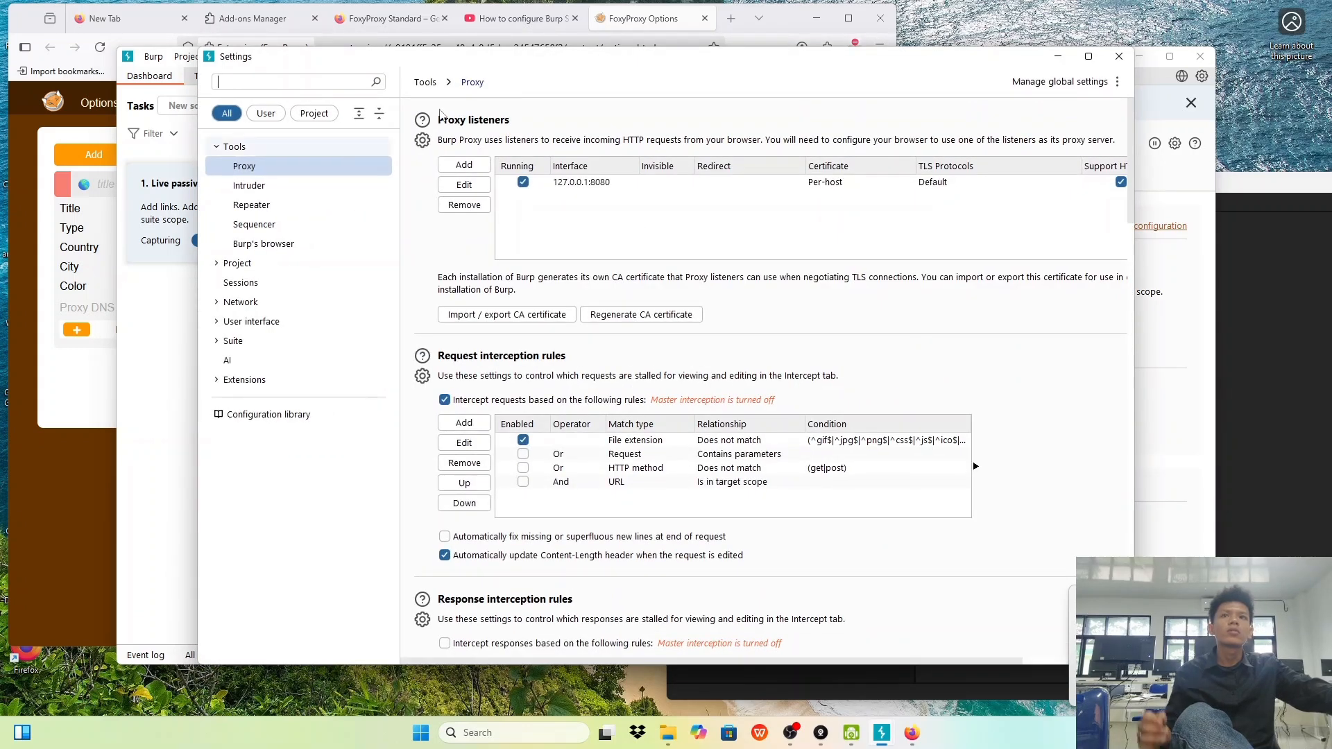
pyautogui.click(277, 325)
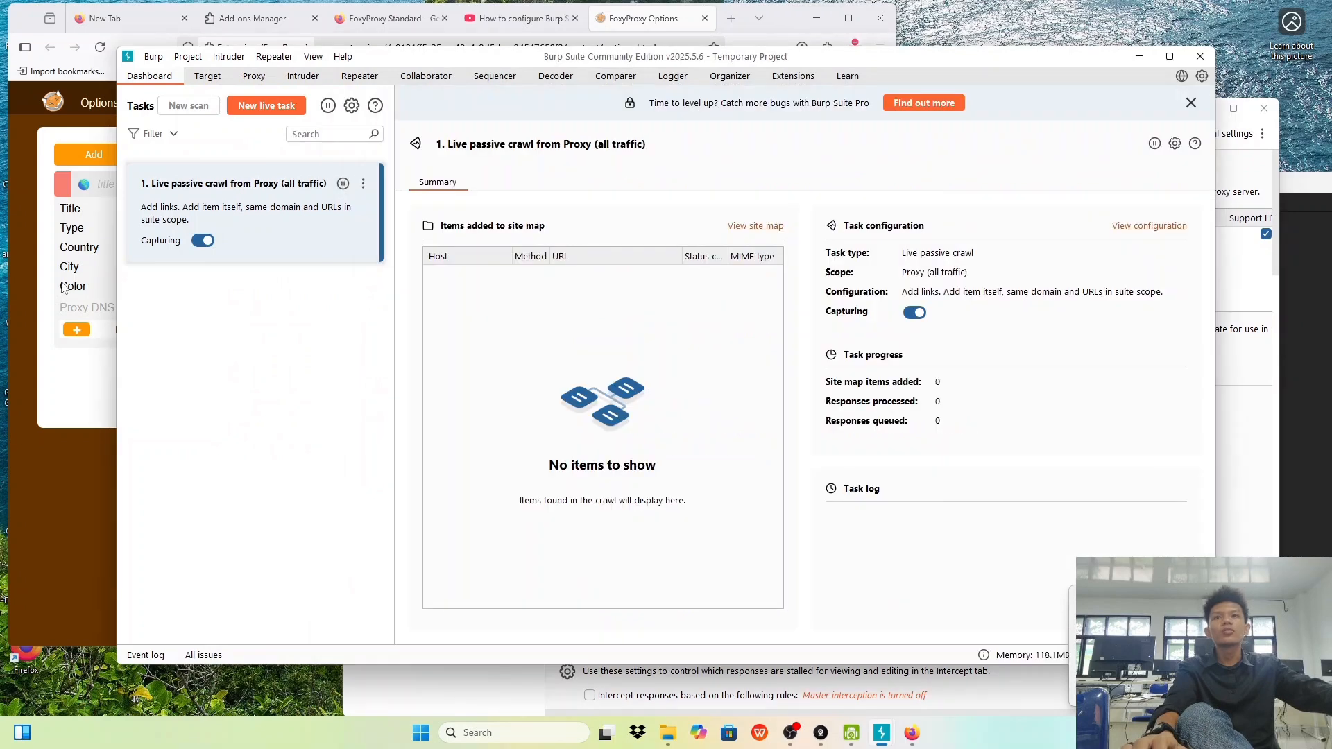
pyautogui.click(64, 285)
pyautogui.click(602, 210)
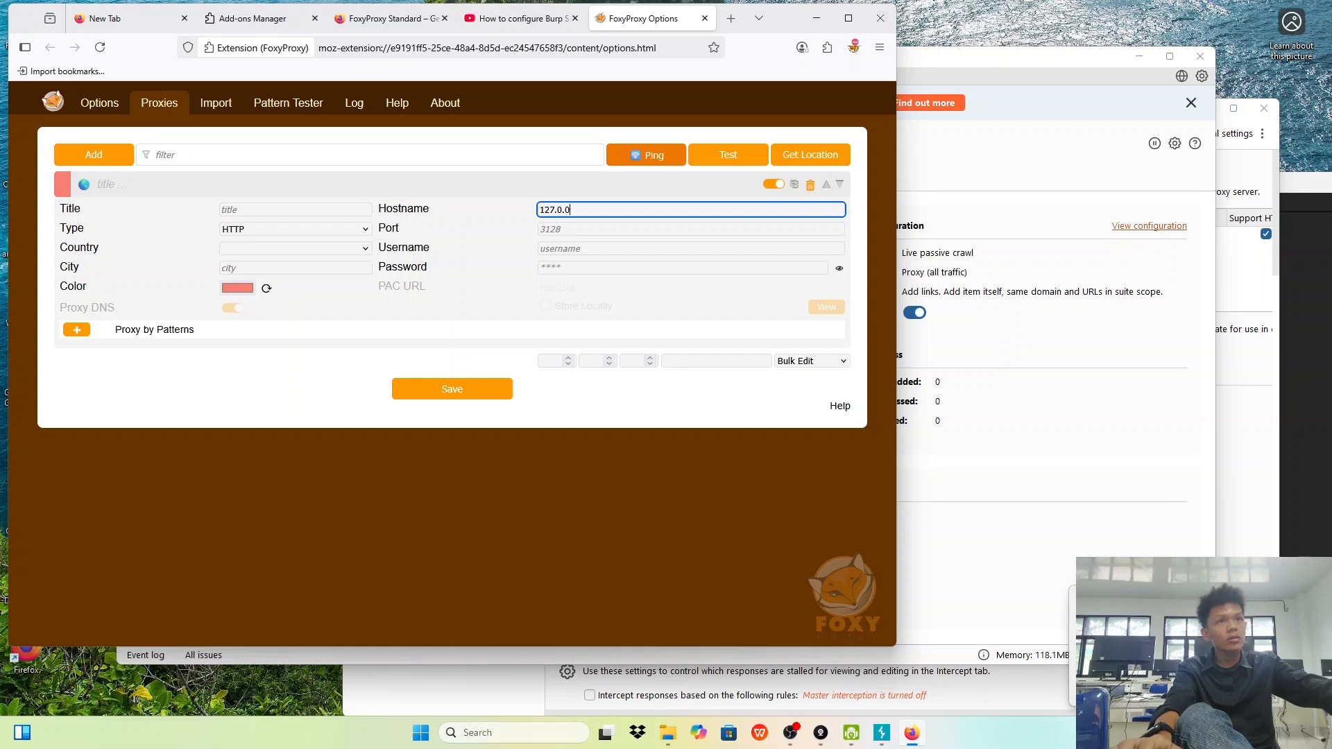
pyautogui.write('127.0.0.1')
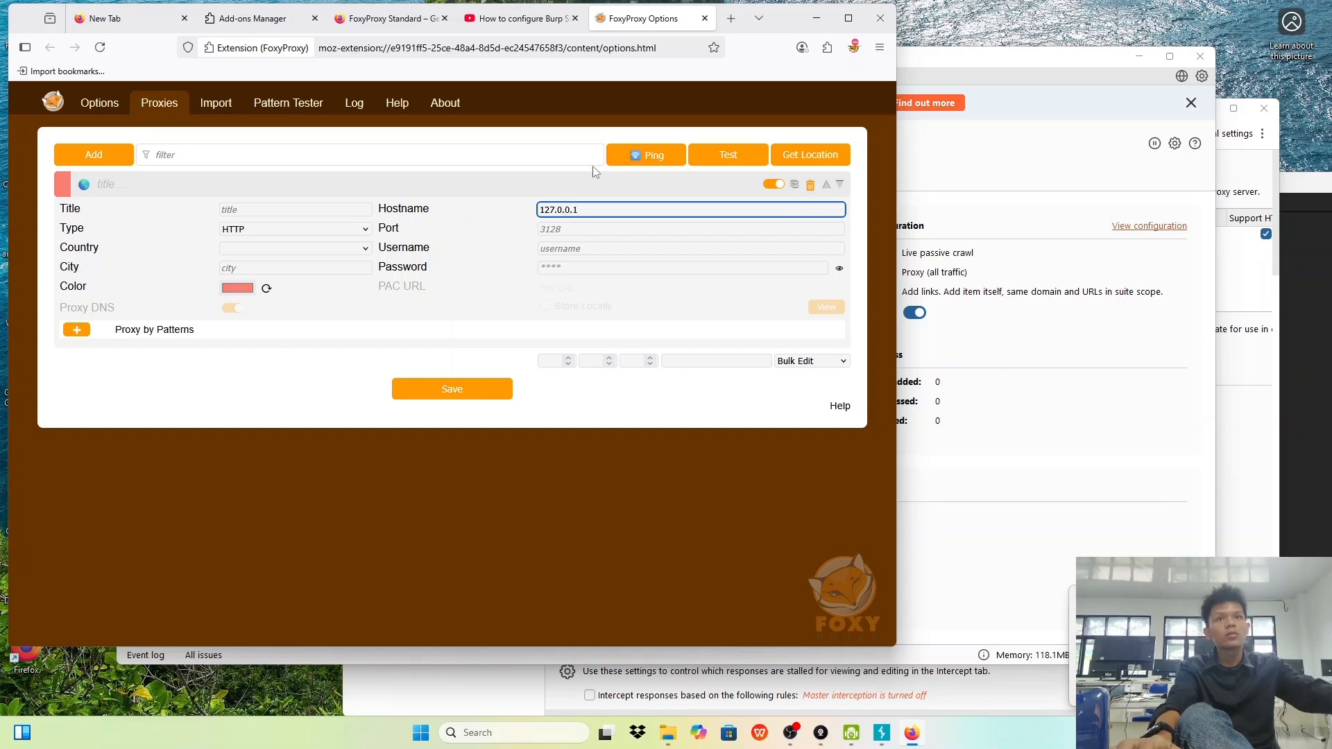
pyautogui.press('Tab')
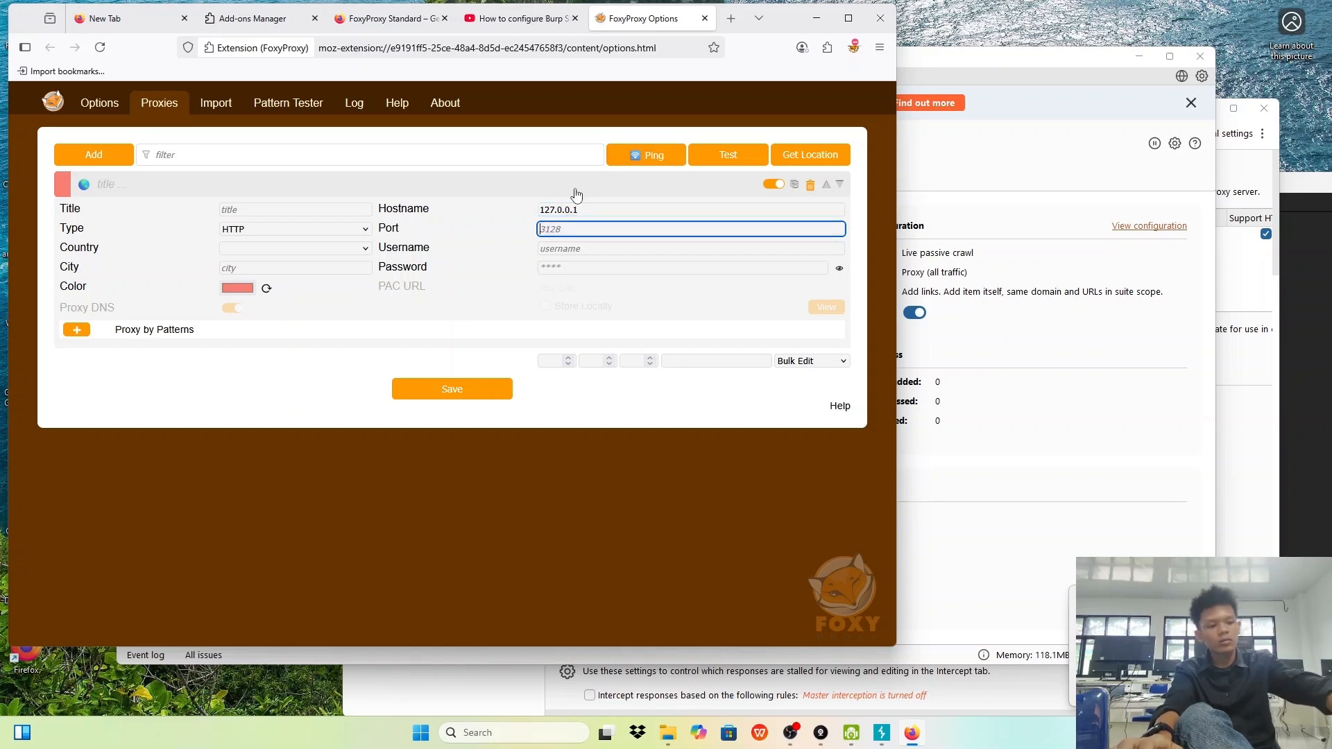
pyautogui.click(411, 393)
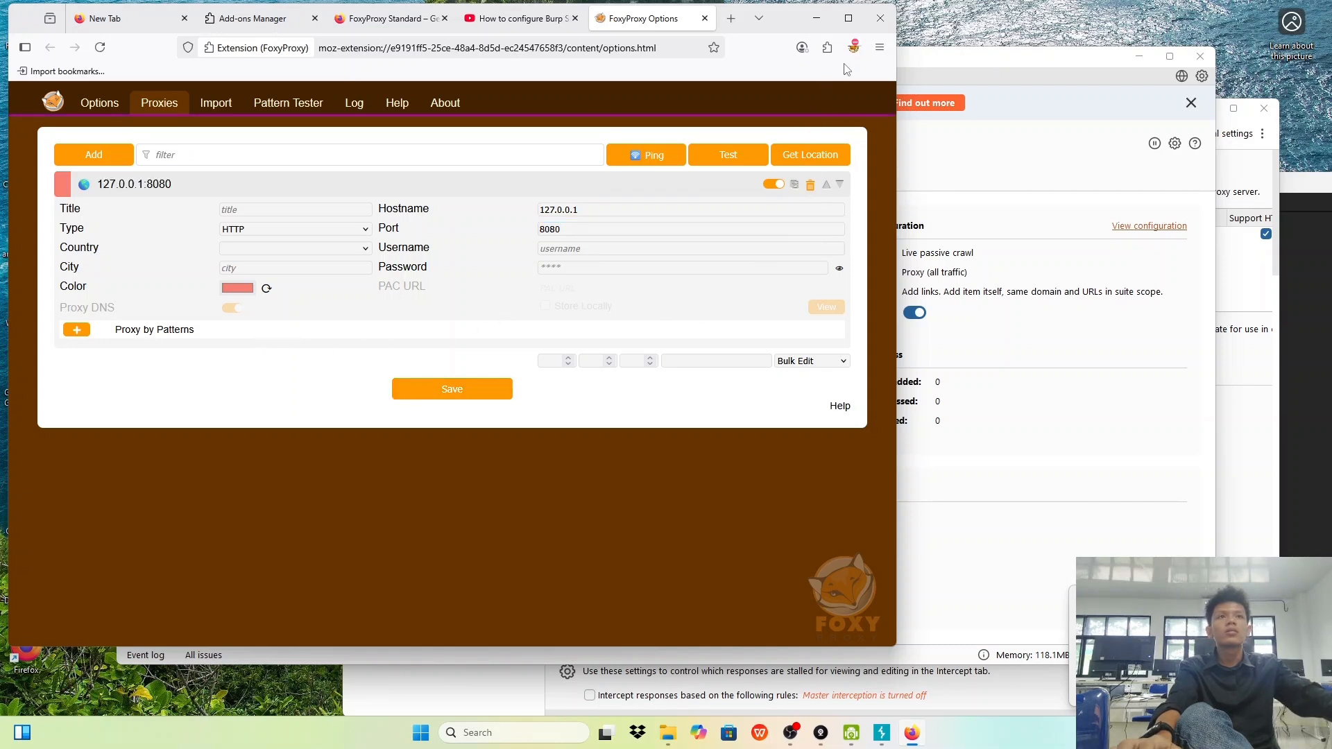
pyautogui.click(854, 47)
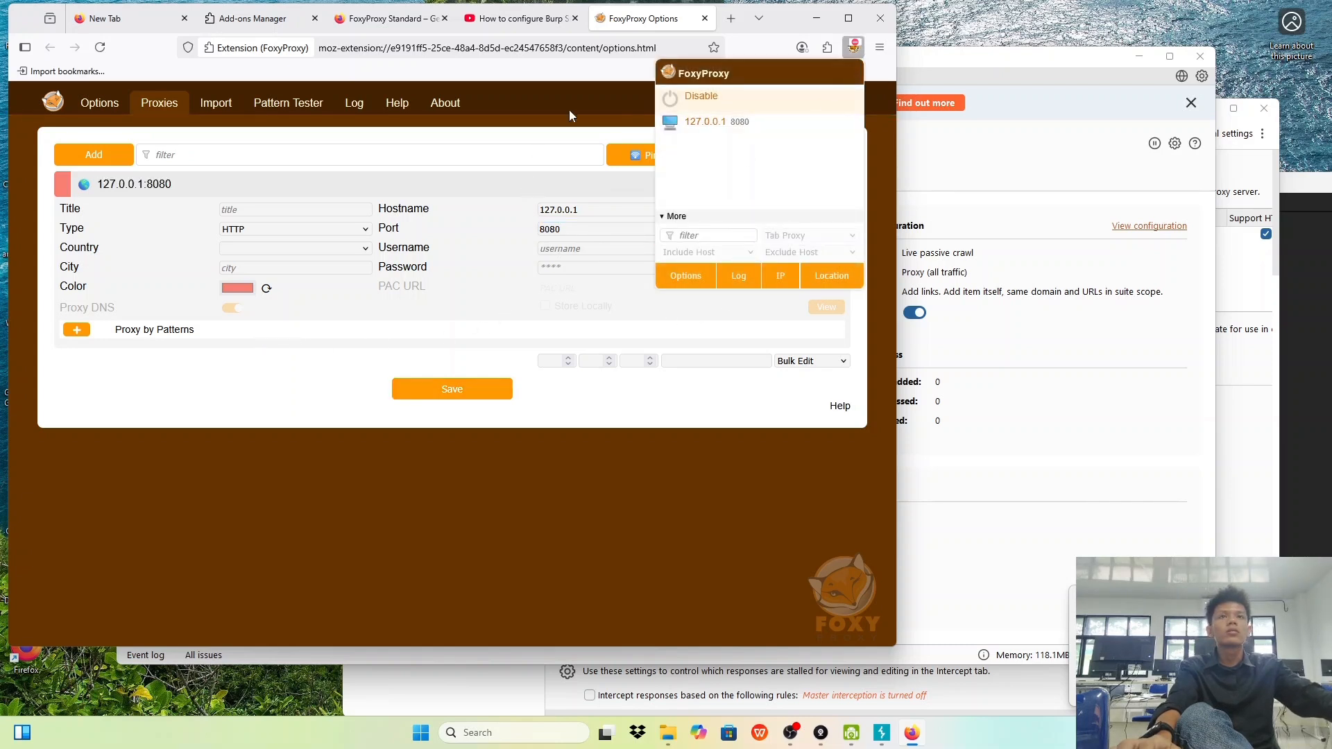
pyautogui.click(732, 19)
pyautogui.write('htt')
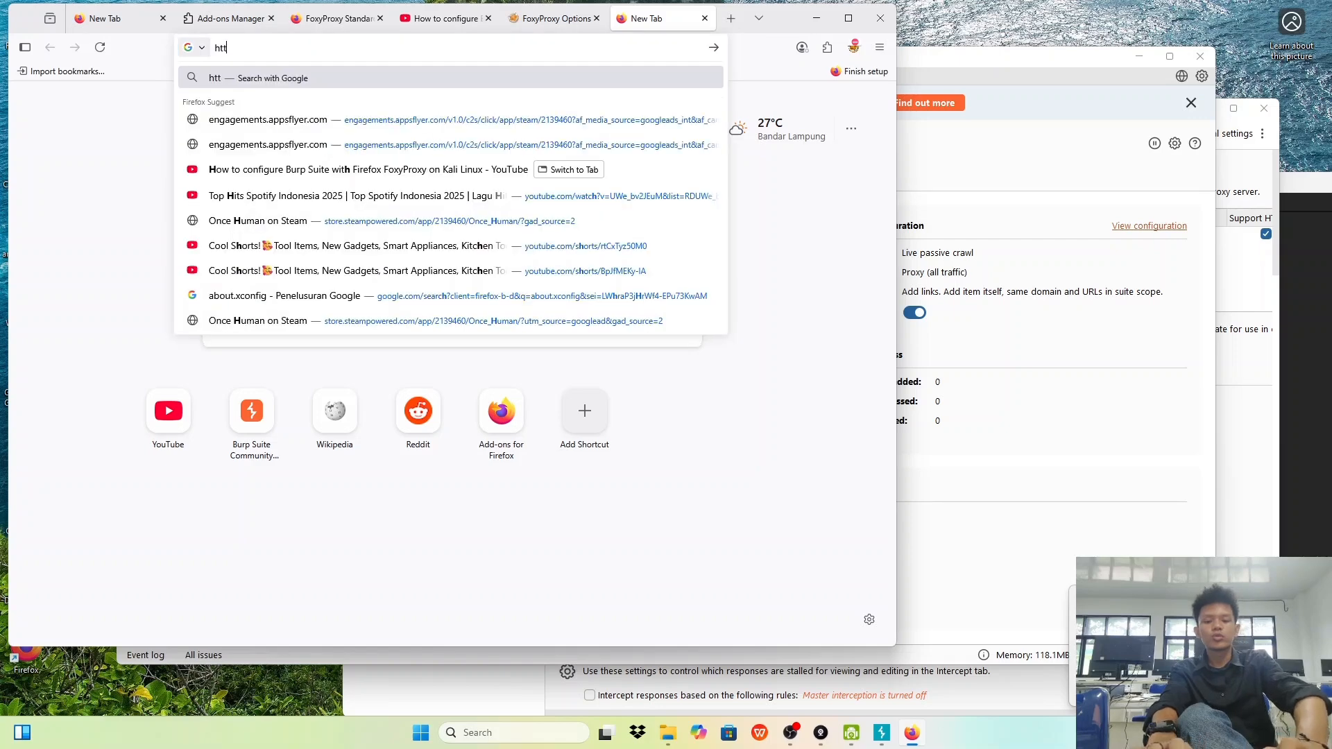
pyautogui.write('p:burp')
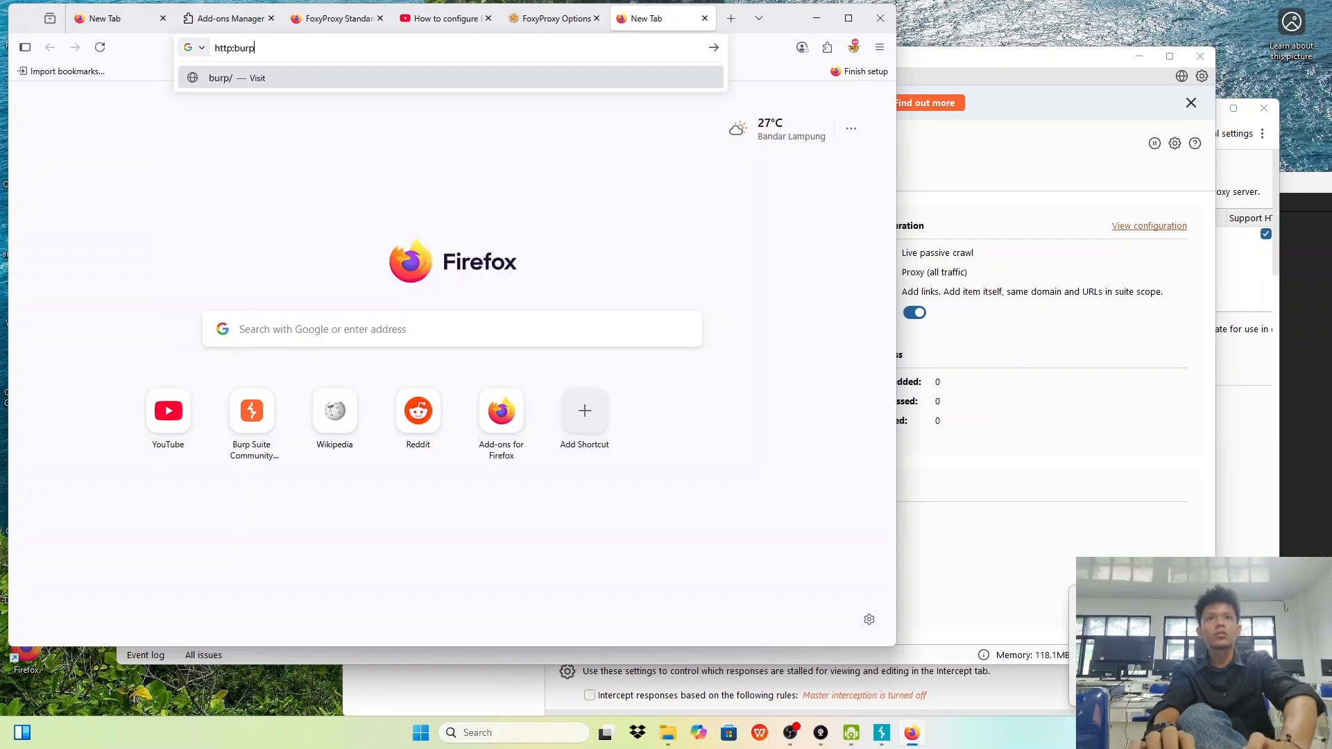
pyautogui.write('//bur')
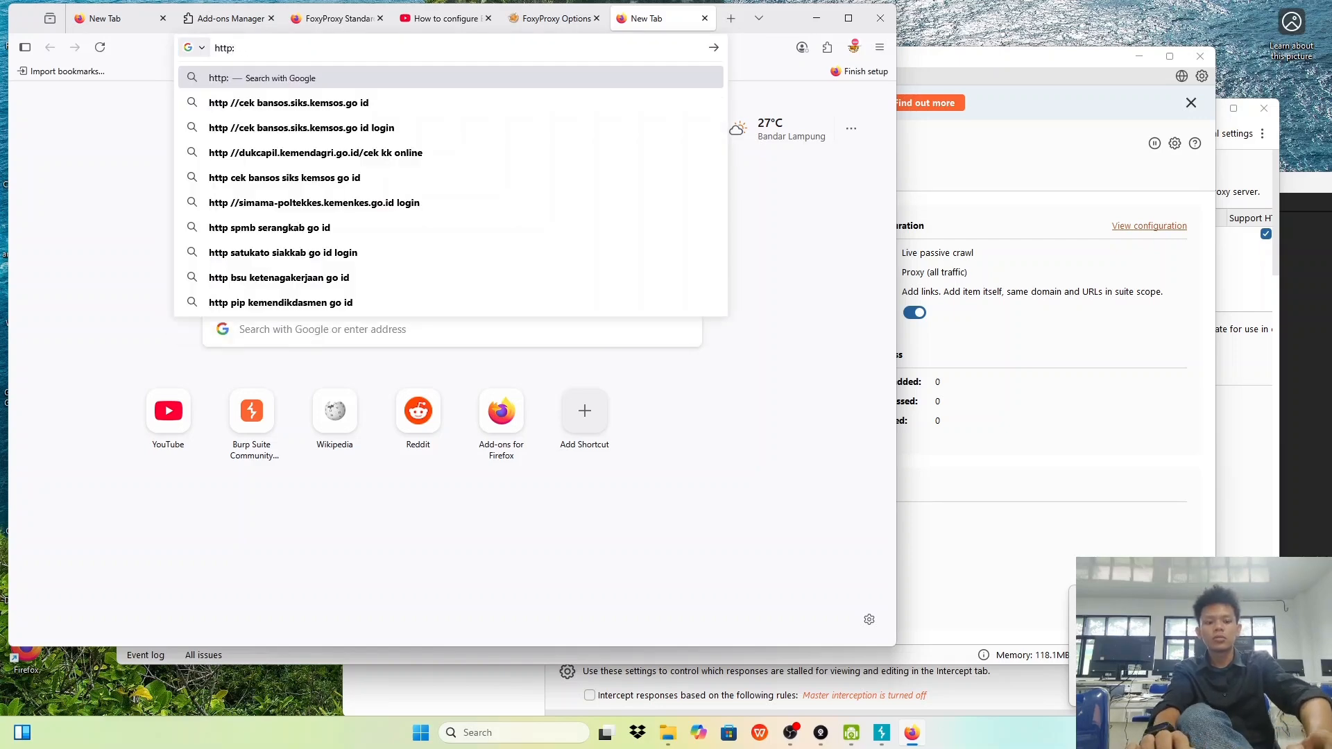
pyautogui.write('psuite/')
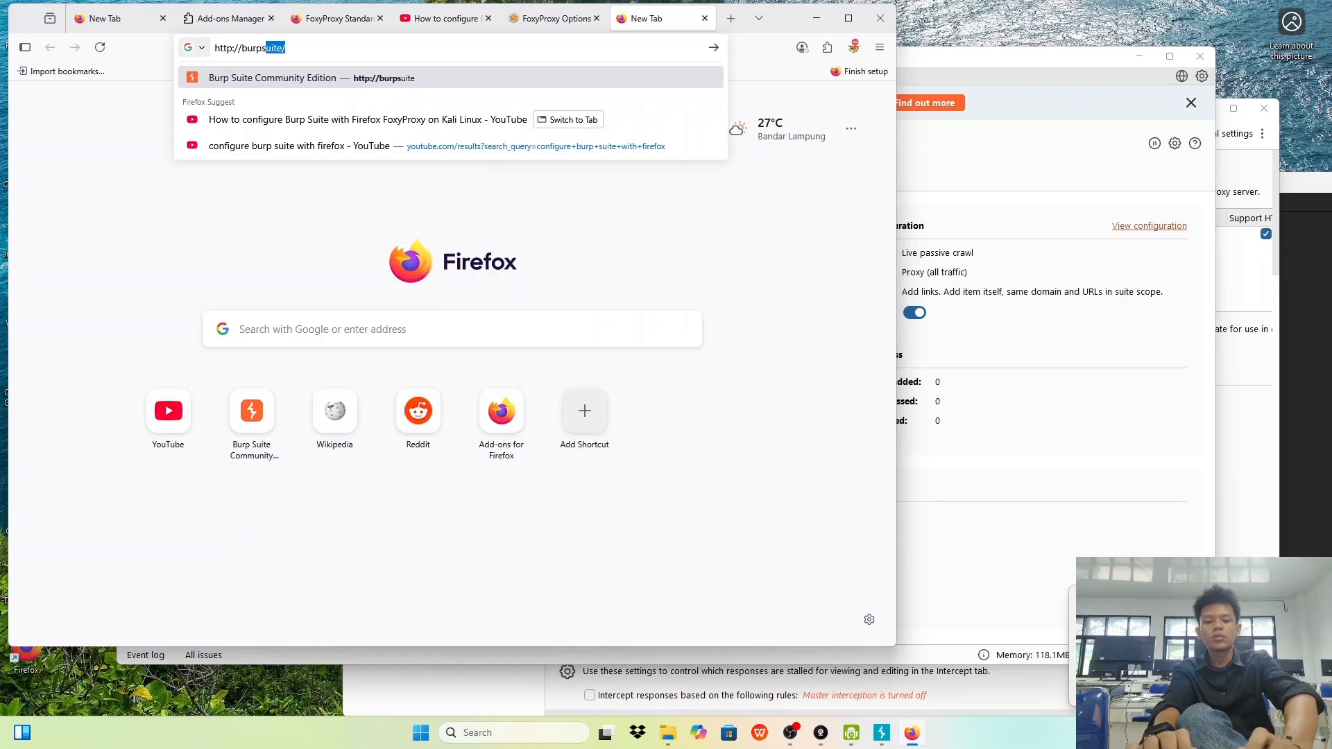
pyautogui.press('Return')
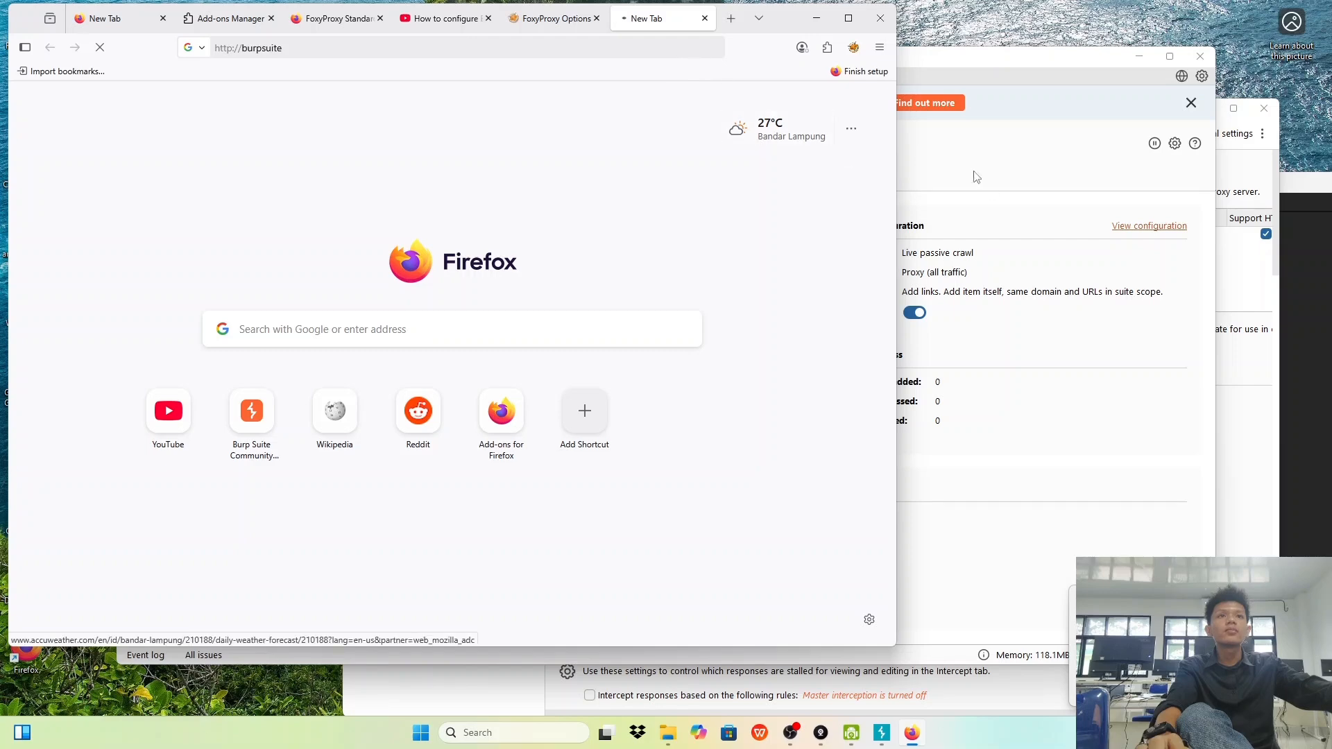
# Step: Switch to Burp Suite and check the Target, Dashboard and Proxy Intercept views for browser traffic
pyautogui.click(897, 219)
pyautogui.click(254, 75)
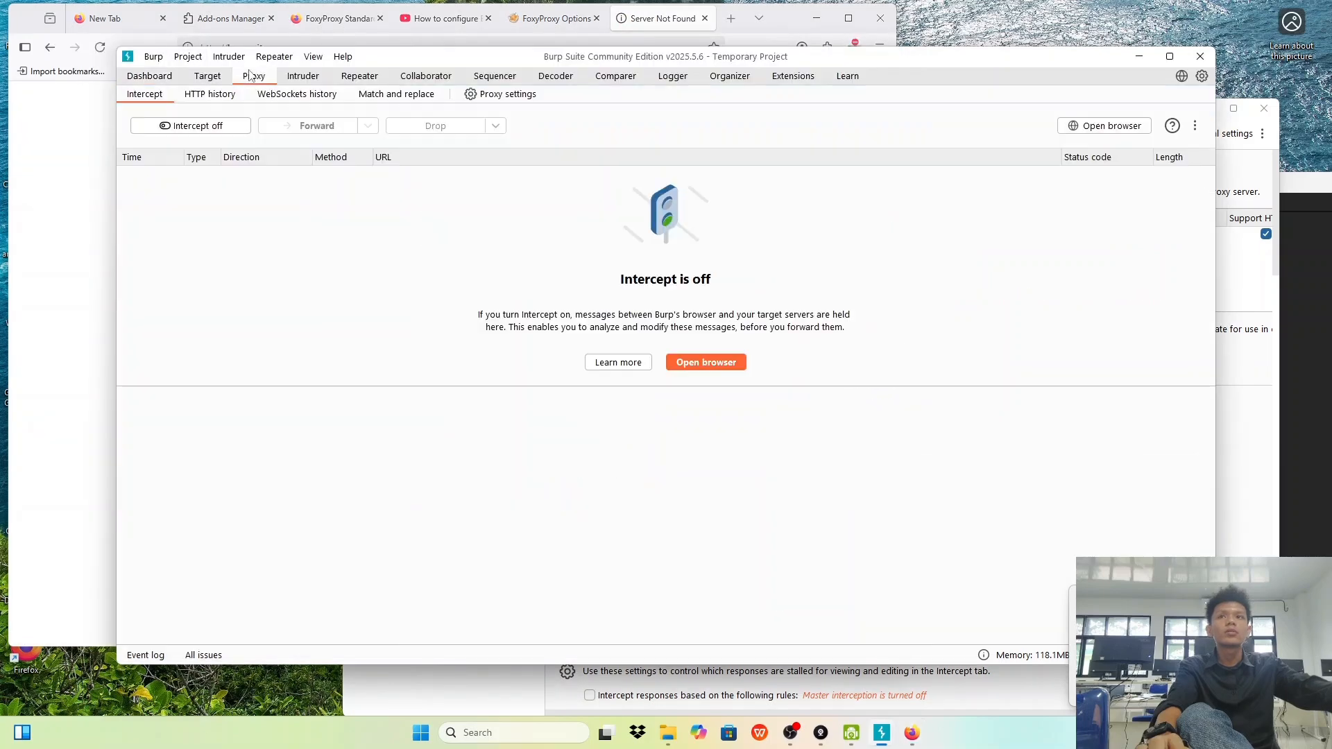
pyautogui.click(207, 76)
pyautogui.click(149, 75)
pyautogui.click(254, 75)
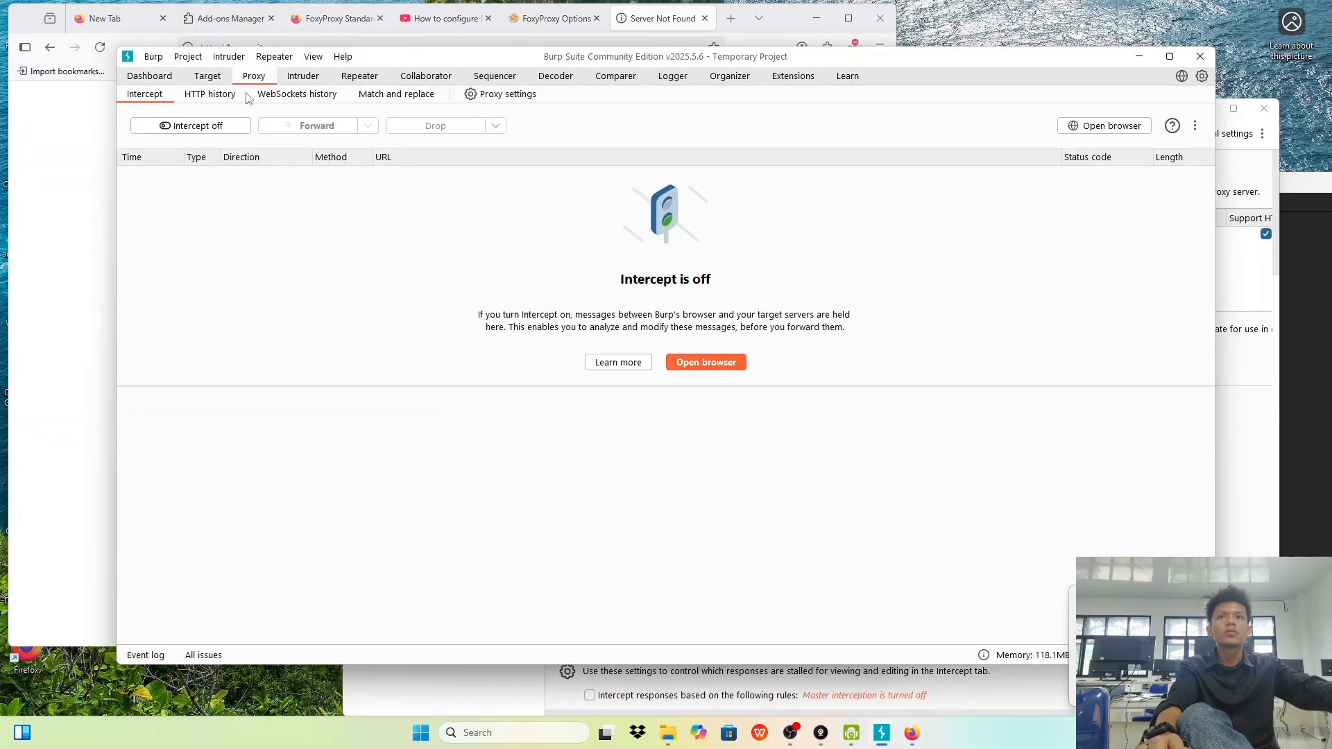
# Step: Turn on request interception in Burp Suite, and activate the 127.0.0.1:8080 proxy from FoxyProxy in Firefox
pyautogui.click(191, 126)
pyautogui.click(51, 244)
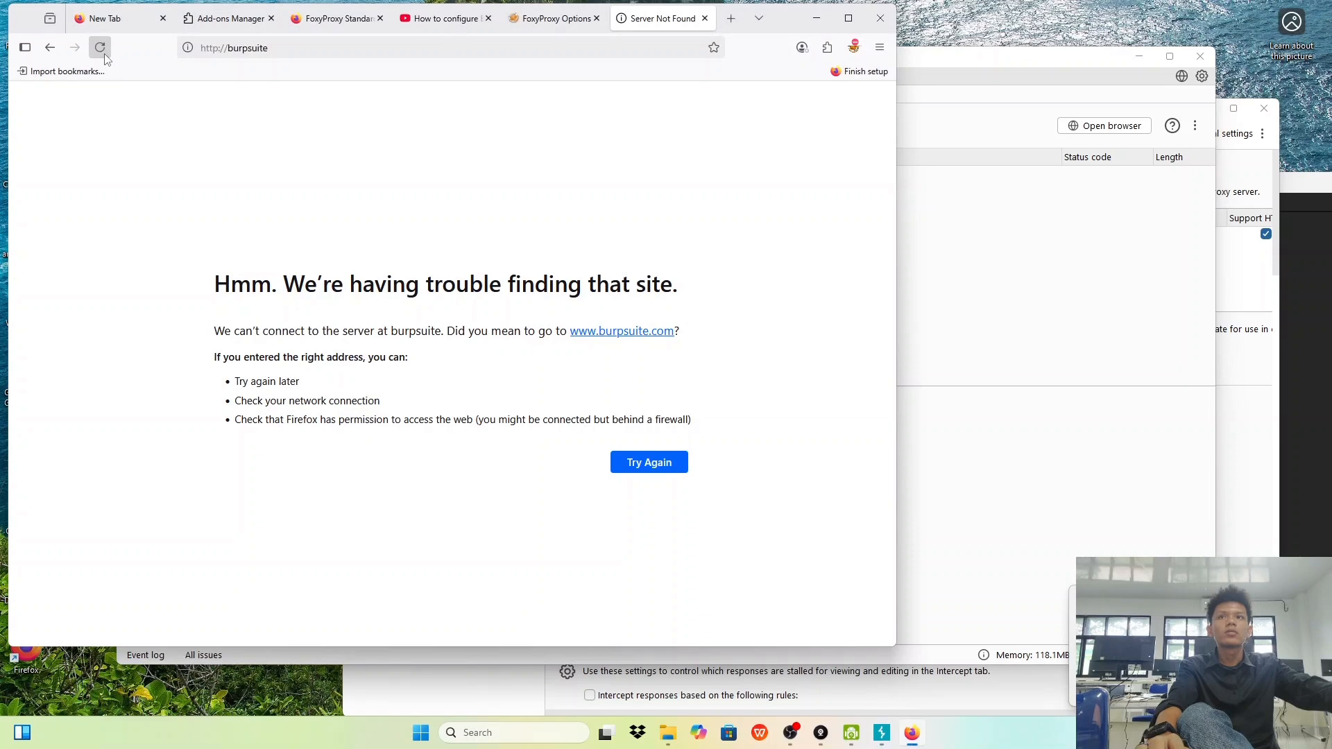
pyautogui.click(854, 47)
pyautogui.click(764, 123)
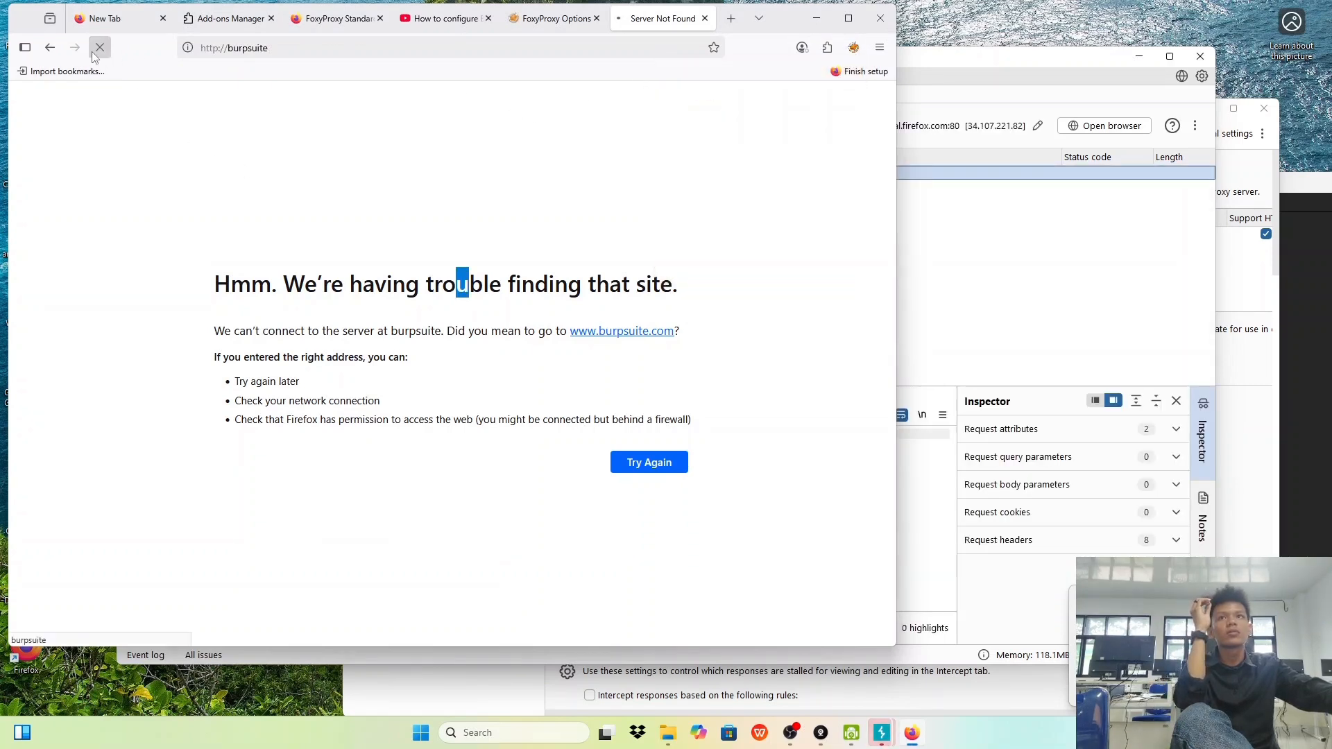
pyautogui.click(650, 463)
pyautogui.click(857, 105)
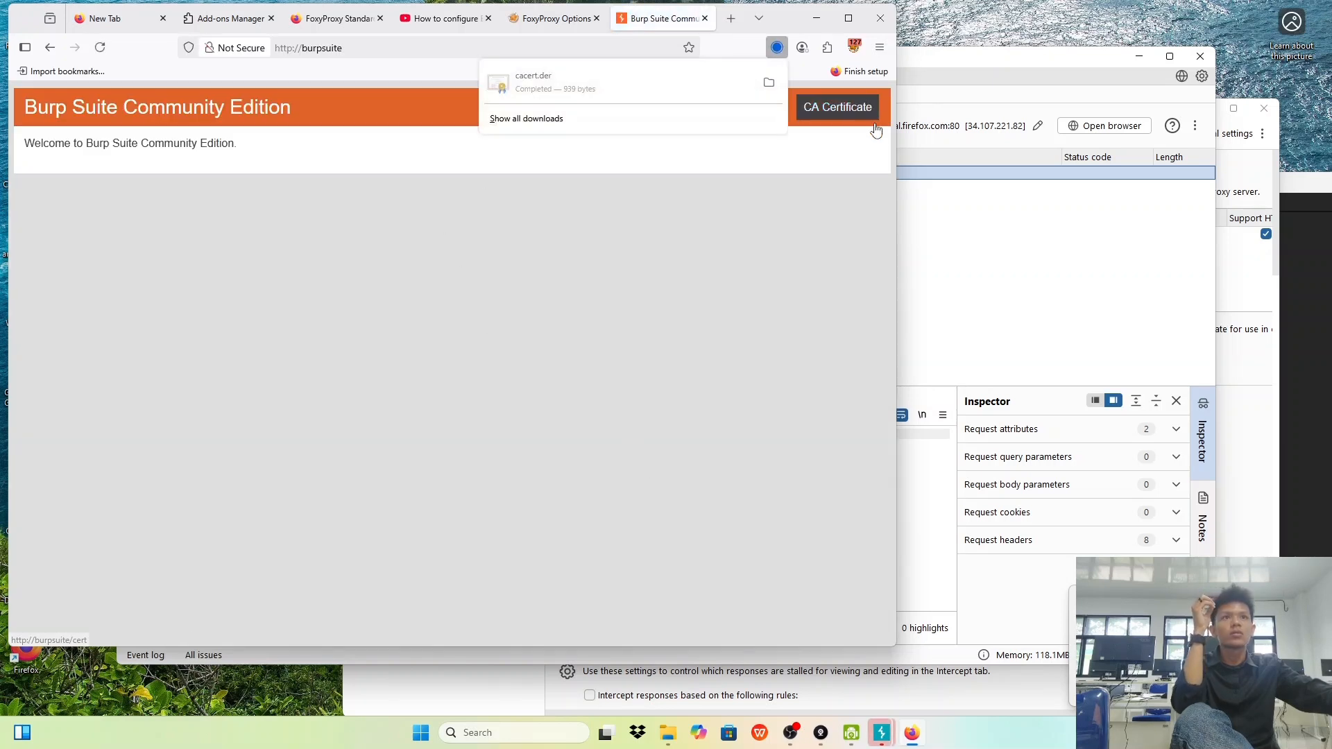
pyautogui.click(856, 49)
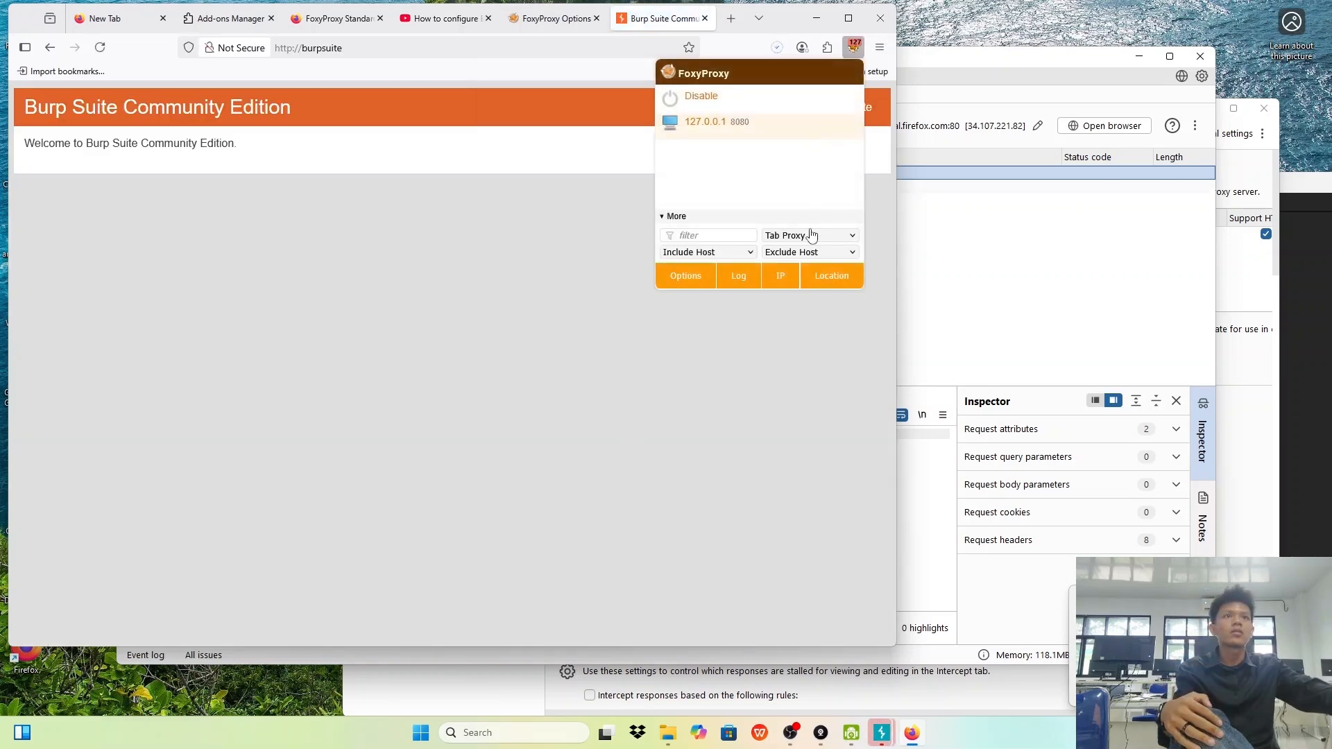
# Step: Open the Certificate Manager from Firefox's Privacy & Security settings
pyautogui.click(880, 47)
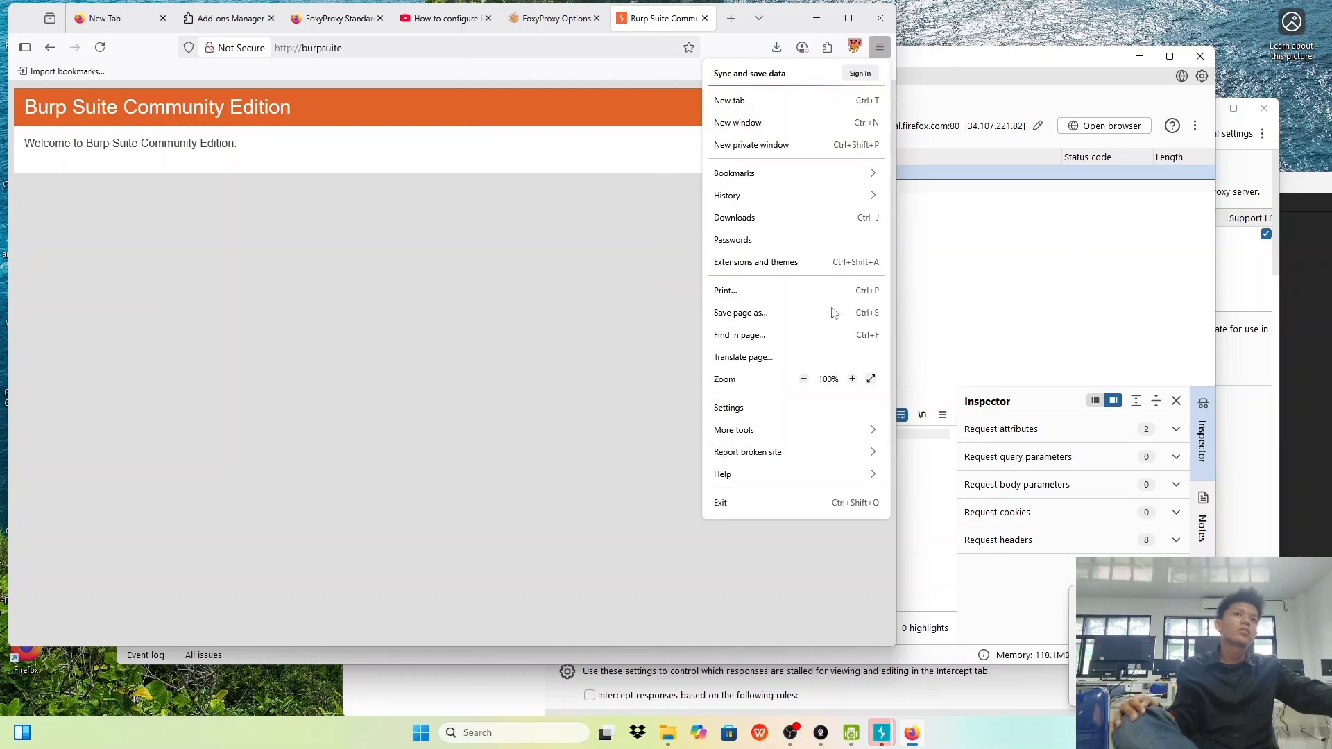
pyautogui.click(757, 410)
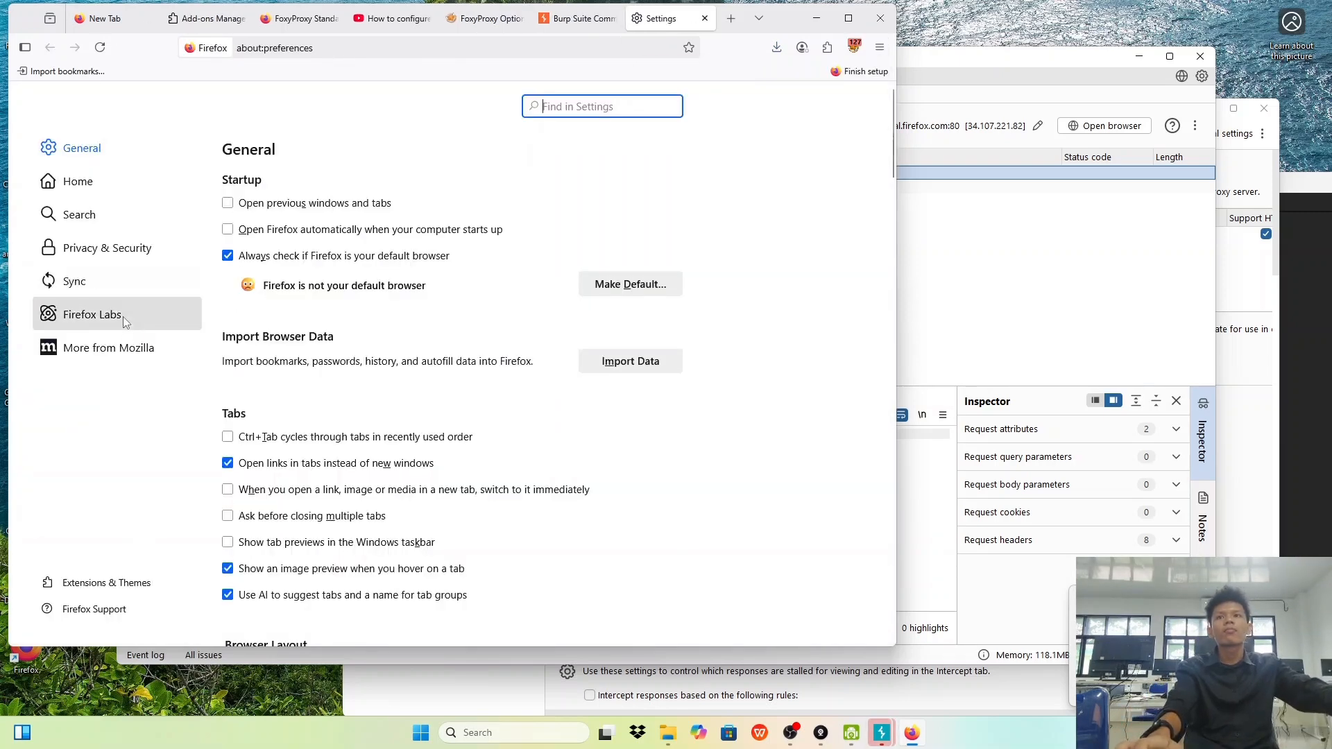
pyautogui.click(114, 248)
pyautogui.scroll(-15, 393, 272)
pyautogui.scroll(-15, 393, 272)
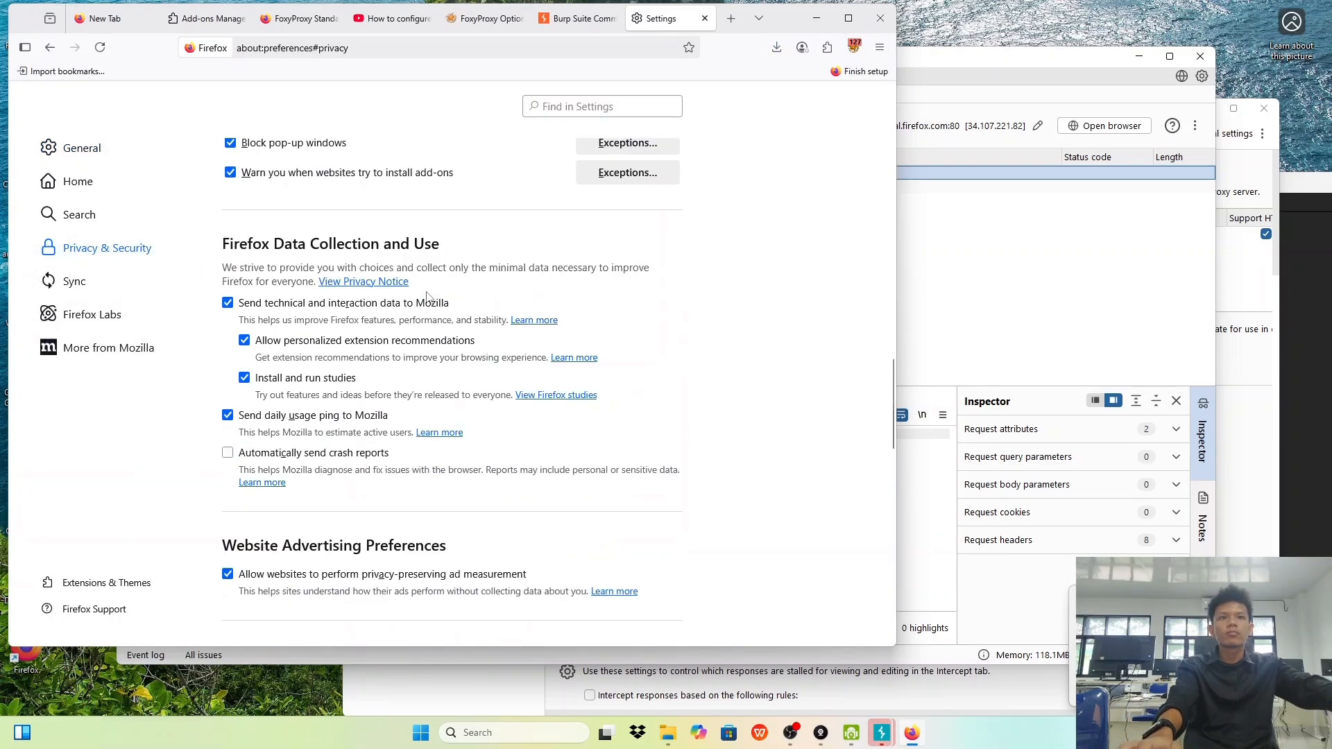
pyautogui.click(627, 170)
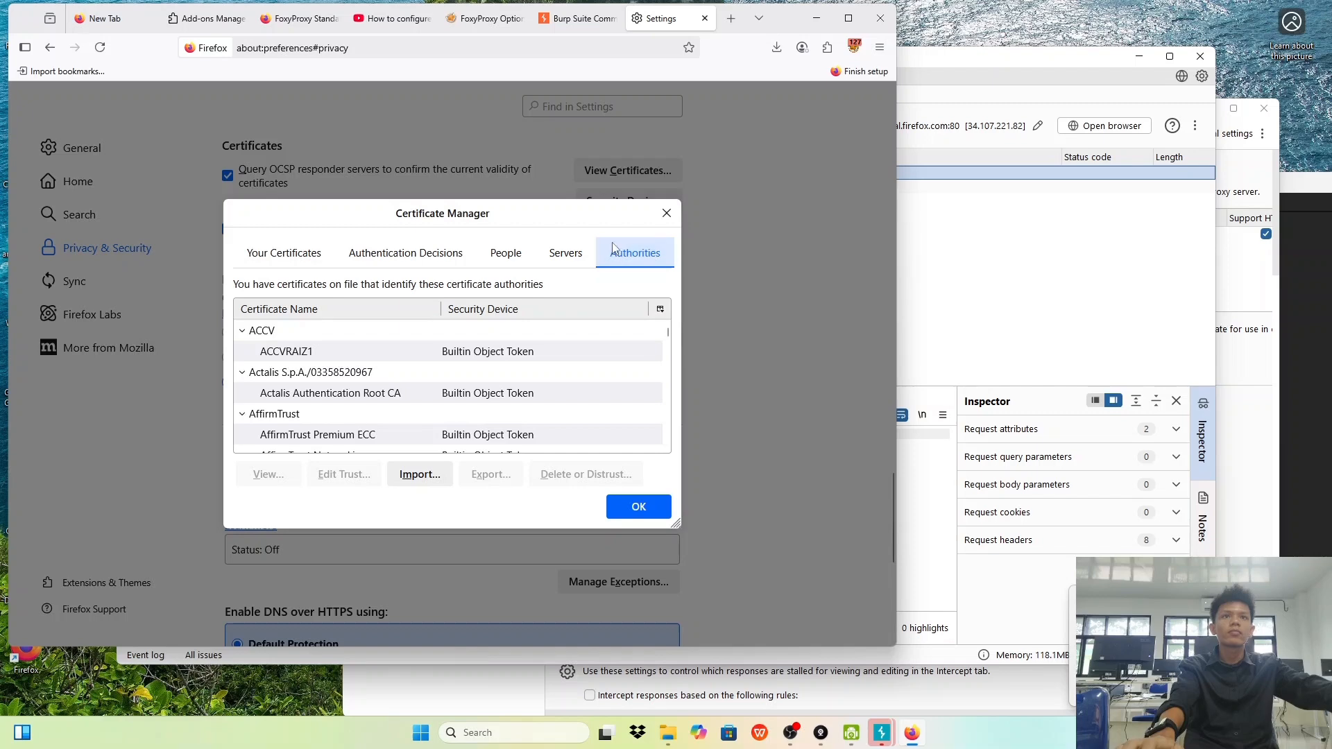
# Step: Import the cacert file as a certificate authority, trust it to identify websites and email users, and close the Certificate Manager
pyautogui.click(418, 474)
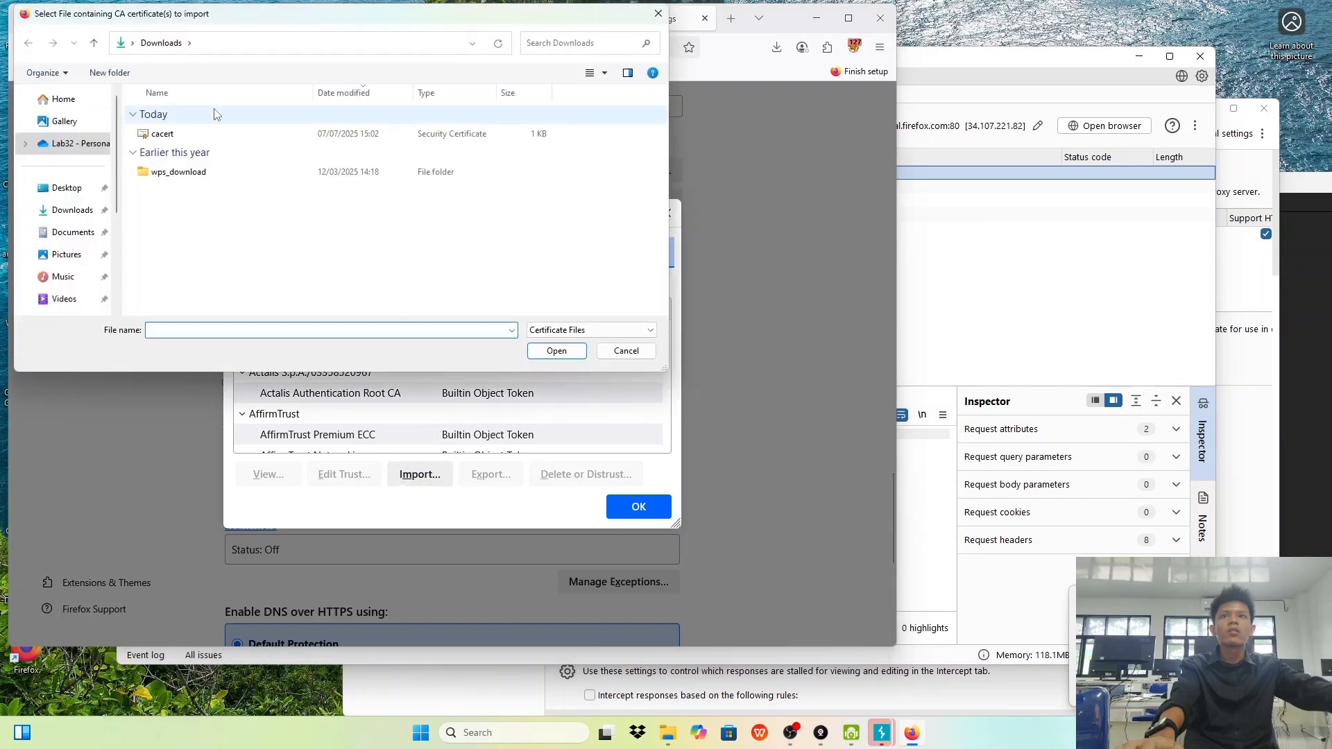
pyautogui.click(215, 133)
pyautogui.click(556, 351)
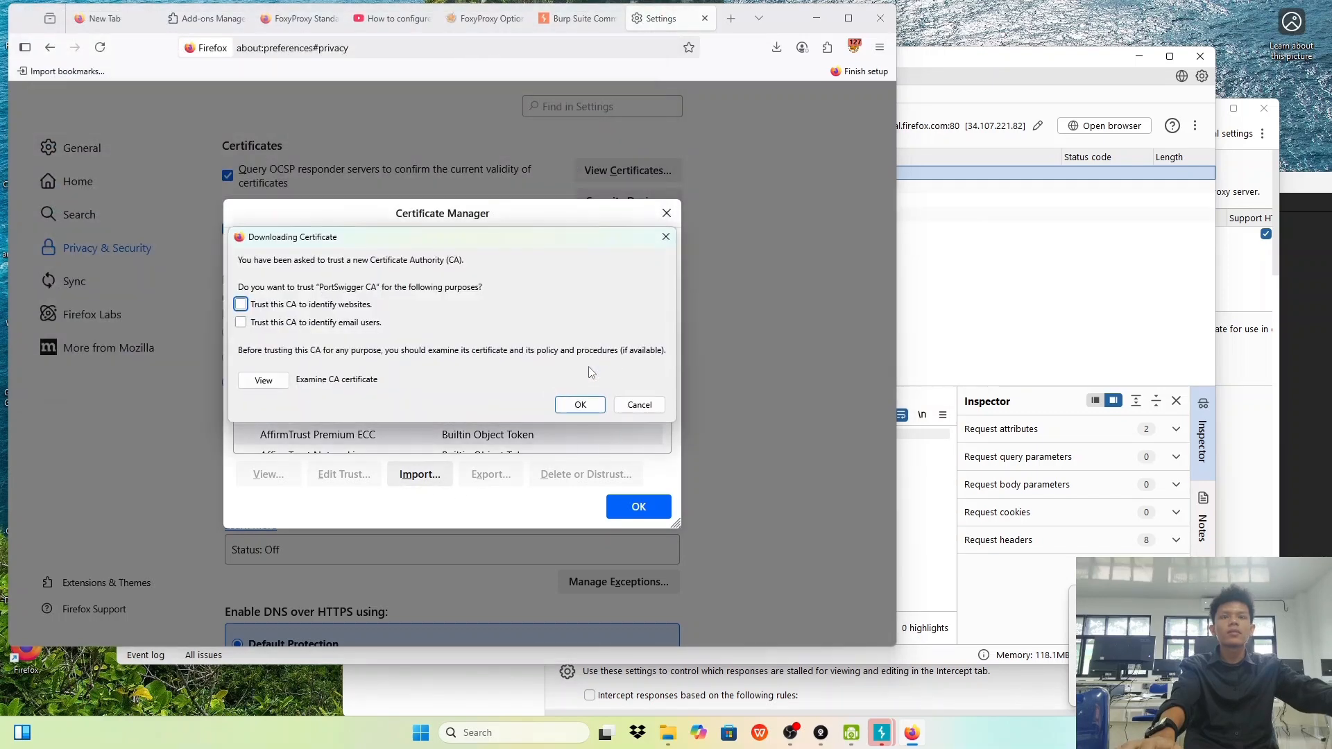
pyautogui.click(241, 304)
pyautogui.click(241, 322)
pyautogui.click(571, 402)
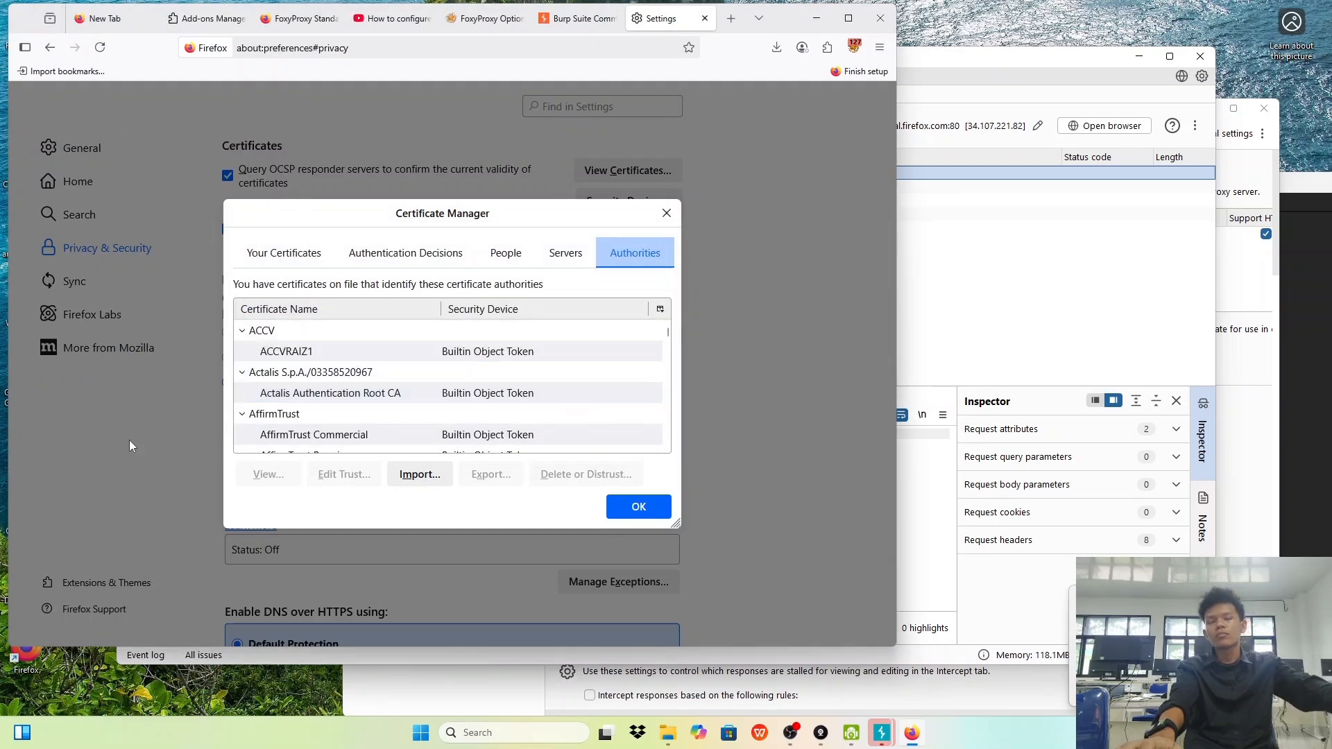
pyautogui.click(637, 513)
pyautogui.scroll(-10, 542, 544)
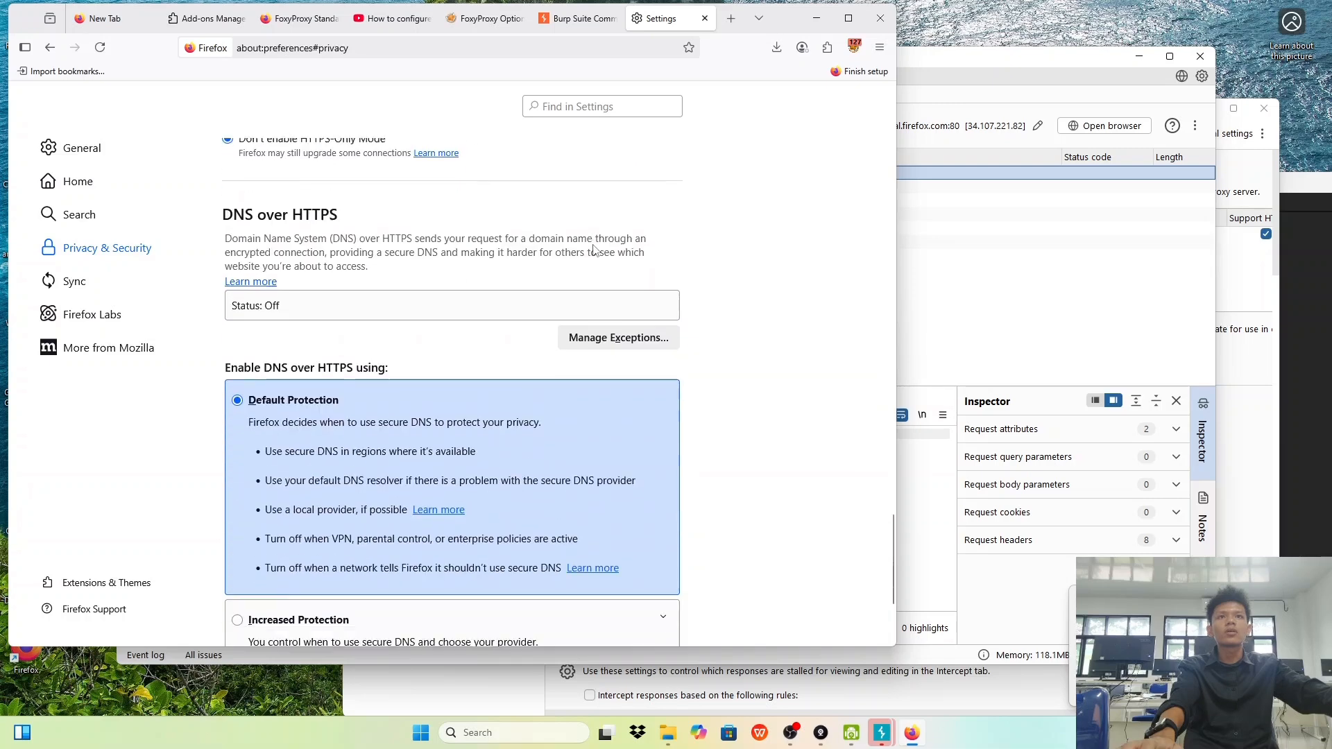
# Step: Load YouTube in a new Firefox tab and check the intercepted requests in Burp Suite
pyautogui.hotkey('alt', 'Tab')
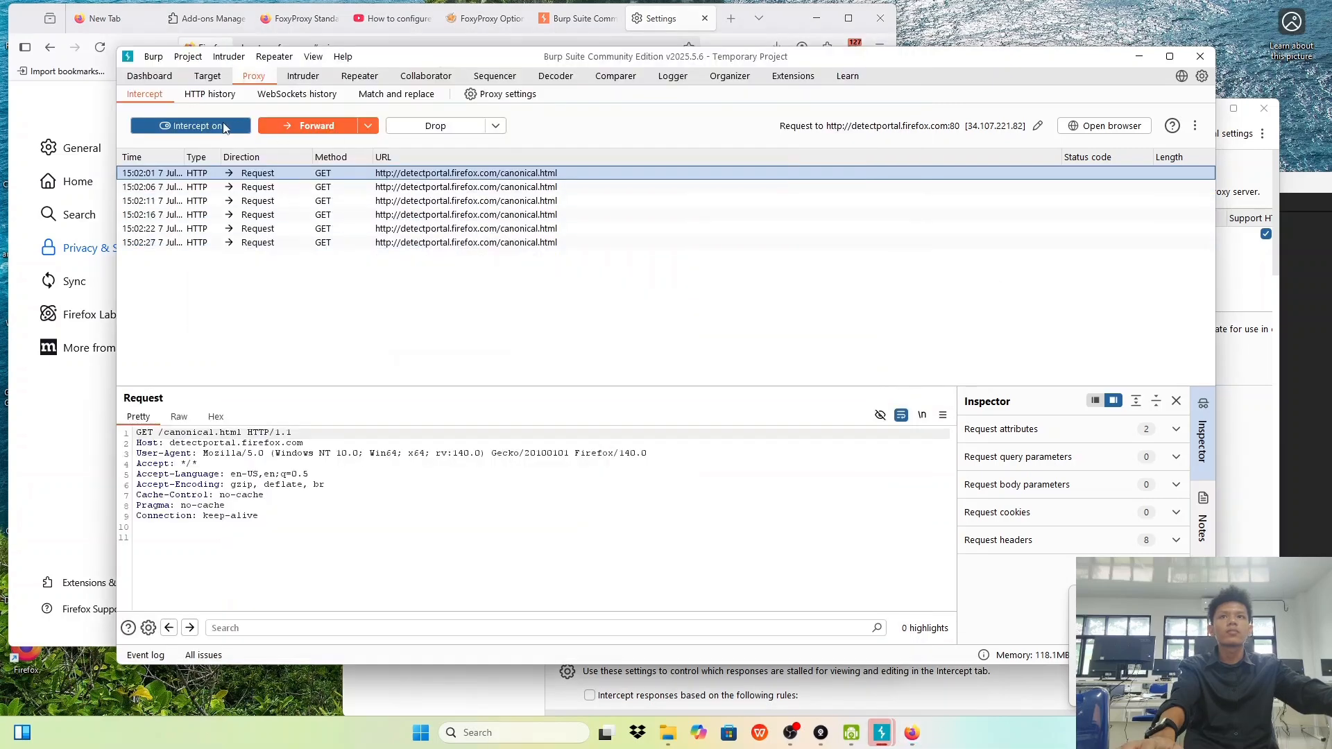
pyautogui.click(591, 25)
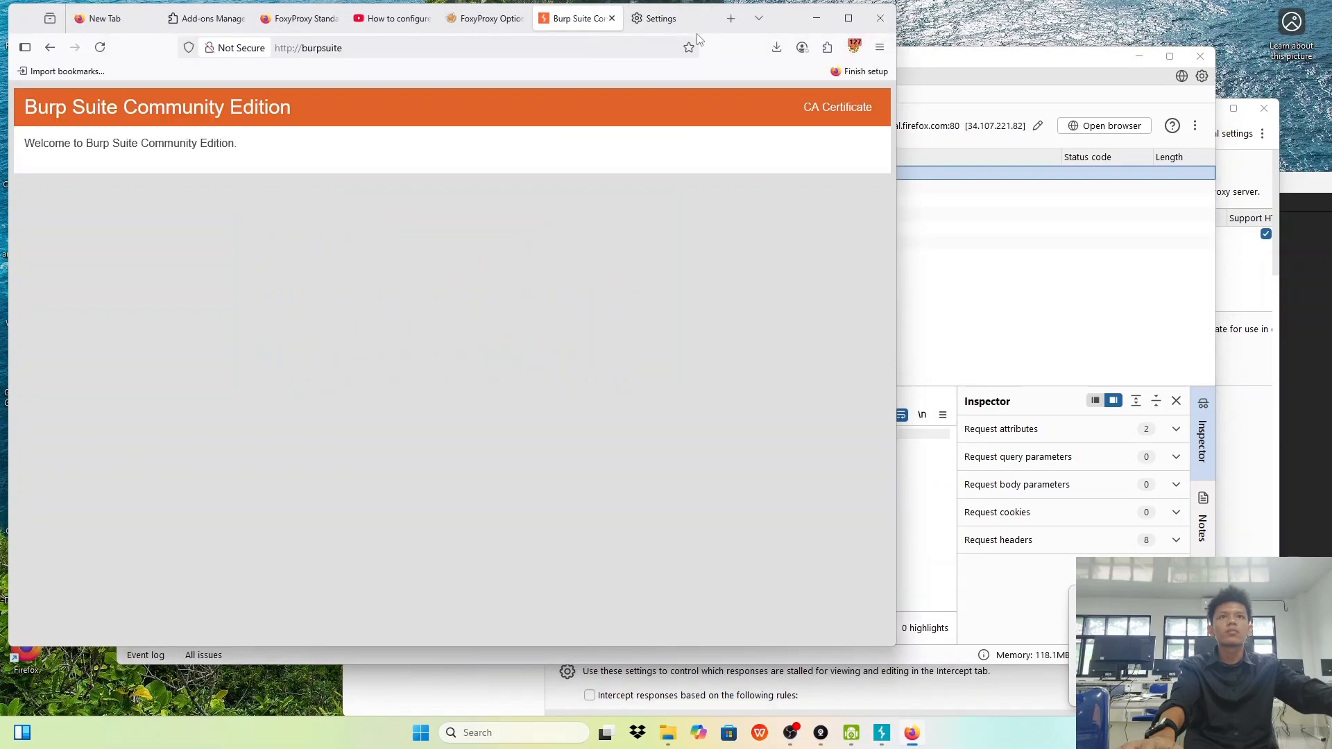
pyautogui.click(730, 18)
pyautogui.click(168, 411)
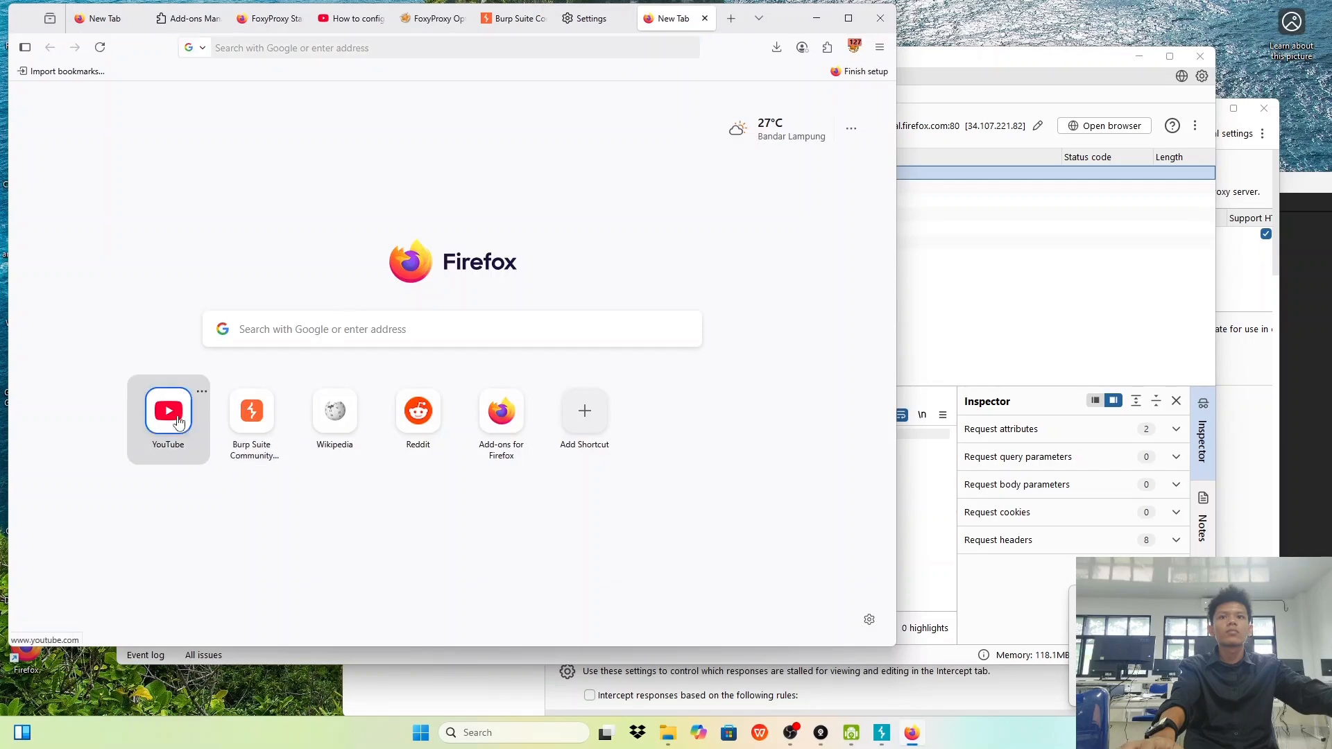
pyautogui.click(968, 228)
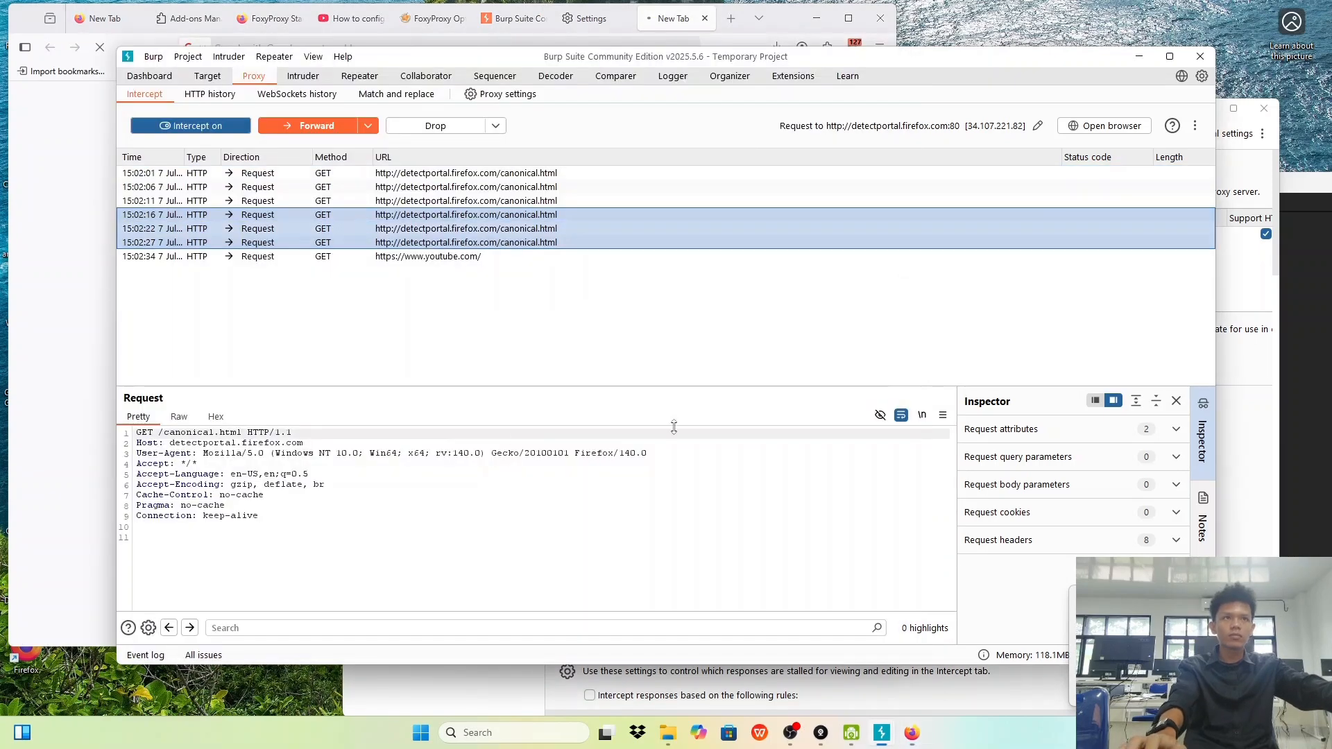
# Step: Turn off request interception in Burp Suite and look over the HTTP history of the browser traffic
pyautogui.click(243, 127)
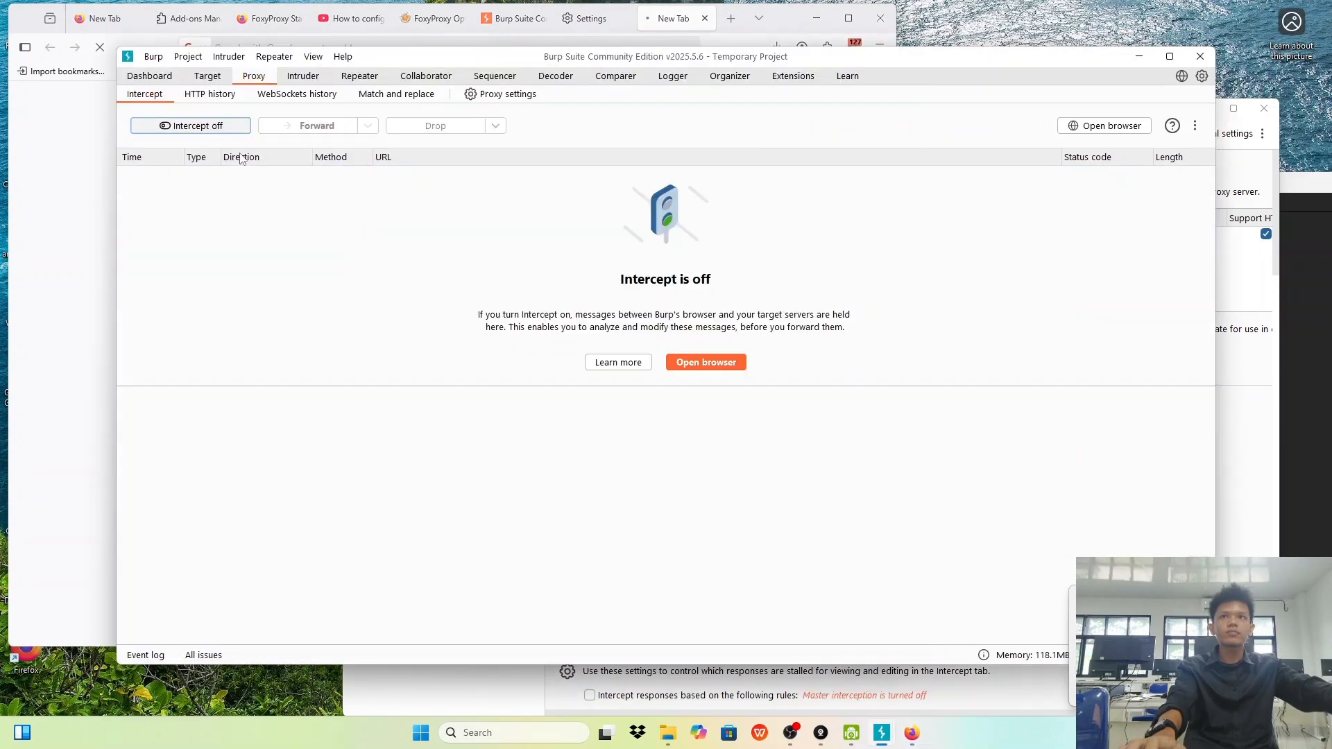
pyautogui.click(215, 95)
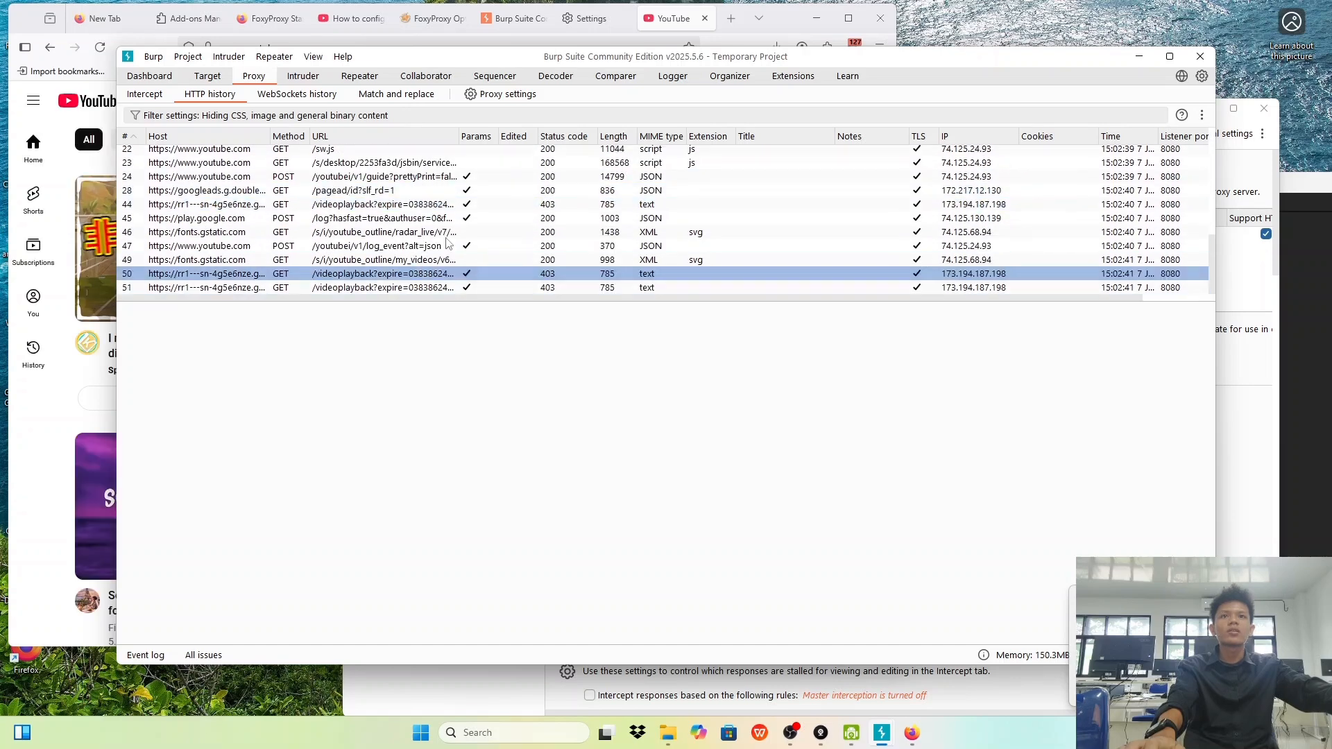
pyautogui.click(95, 261)
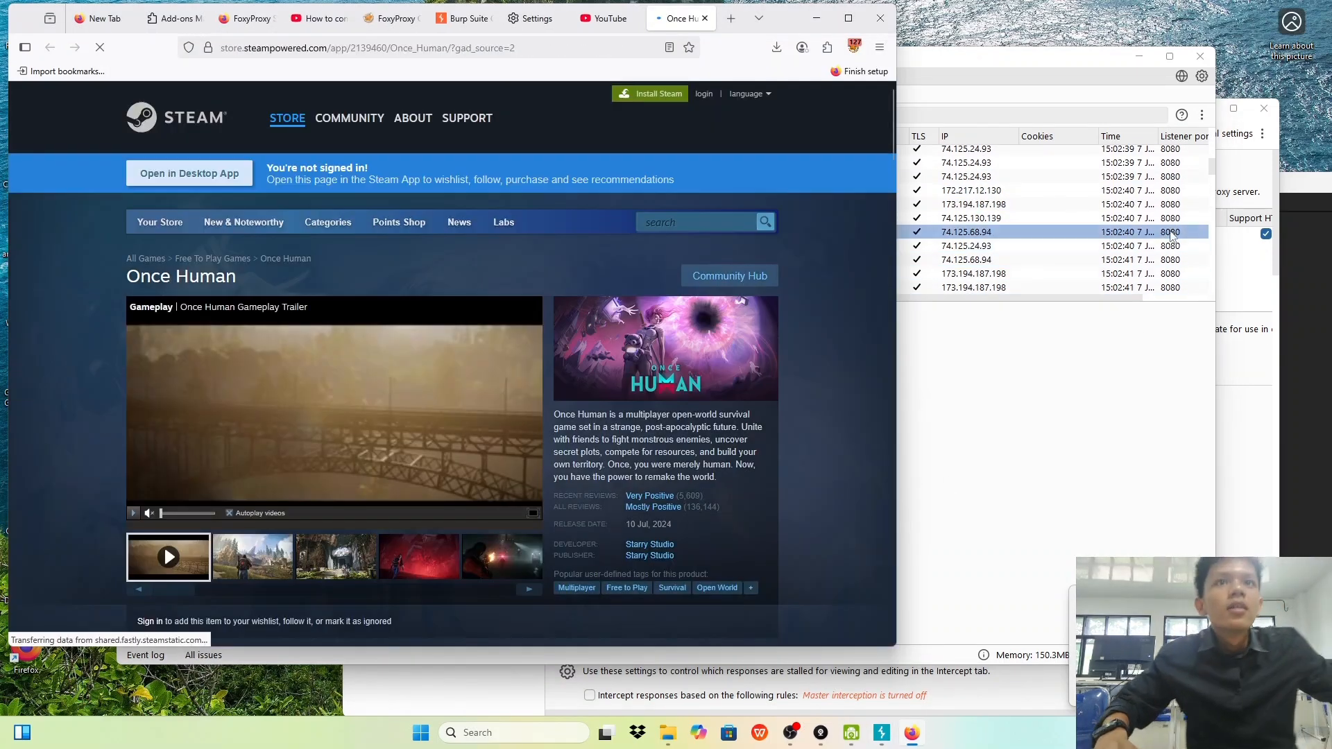
pyautogui.click(1076, 375)
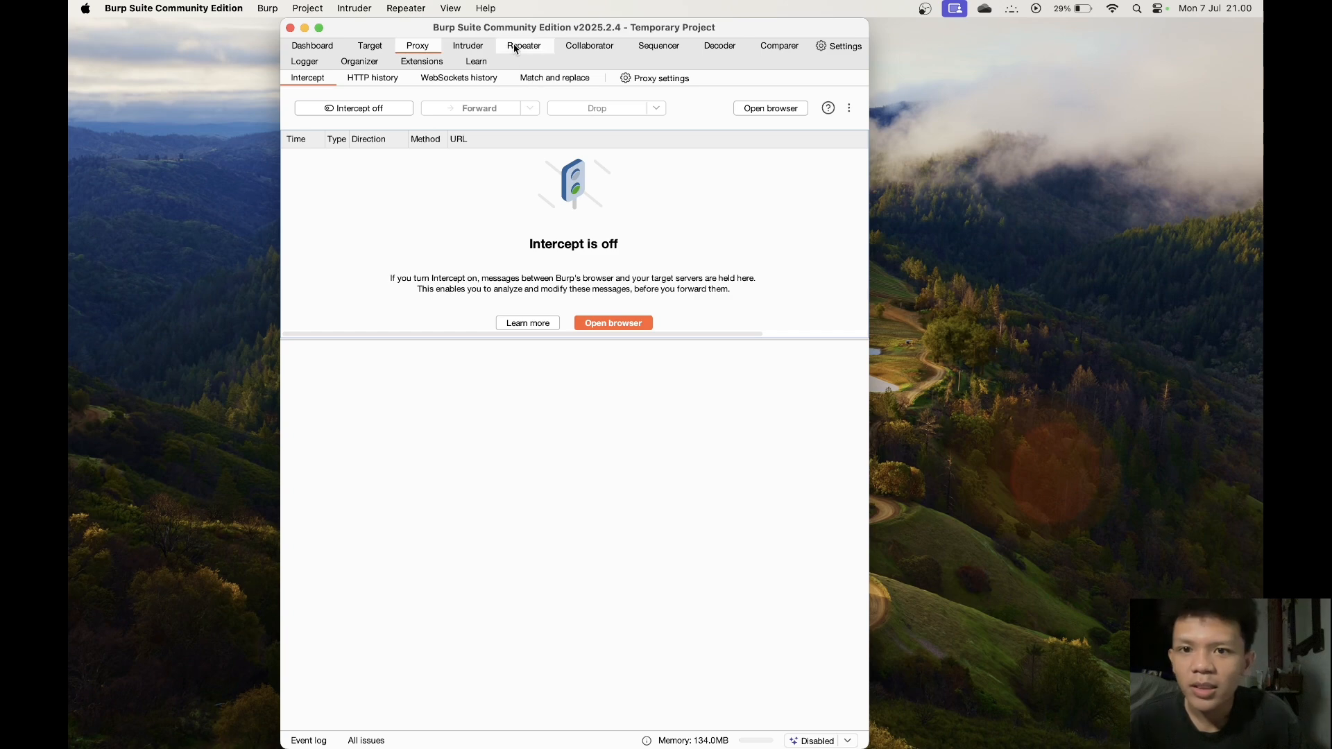
# Step: Turn on interception and search for "goole" in Burp Suite's built-in browser
pyautogui.click(379, 110)
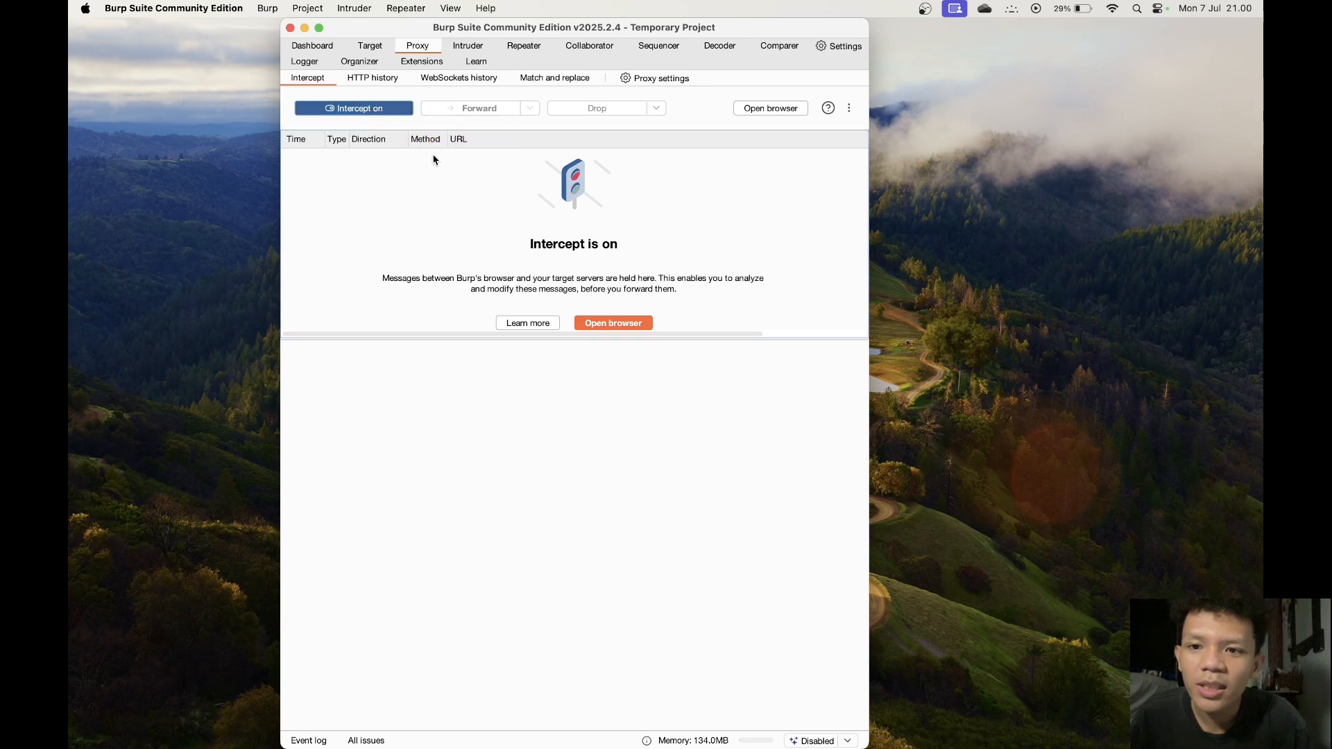
pyautogui.click(614, 323)
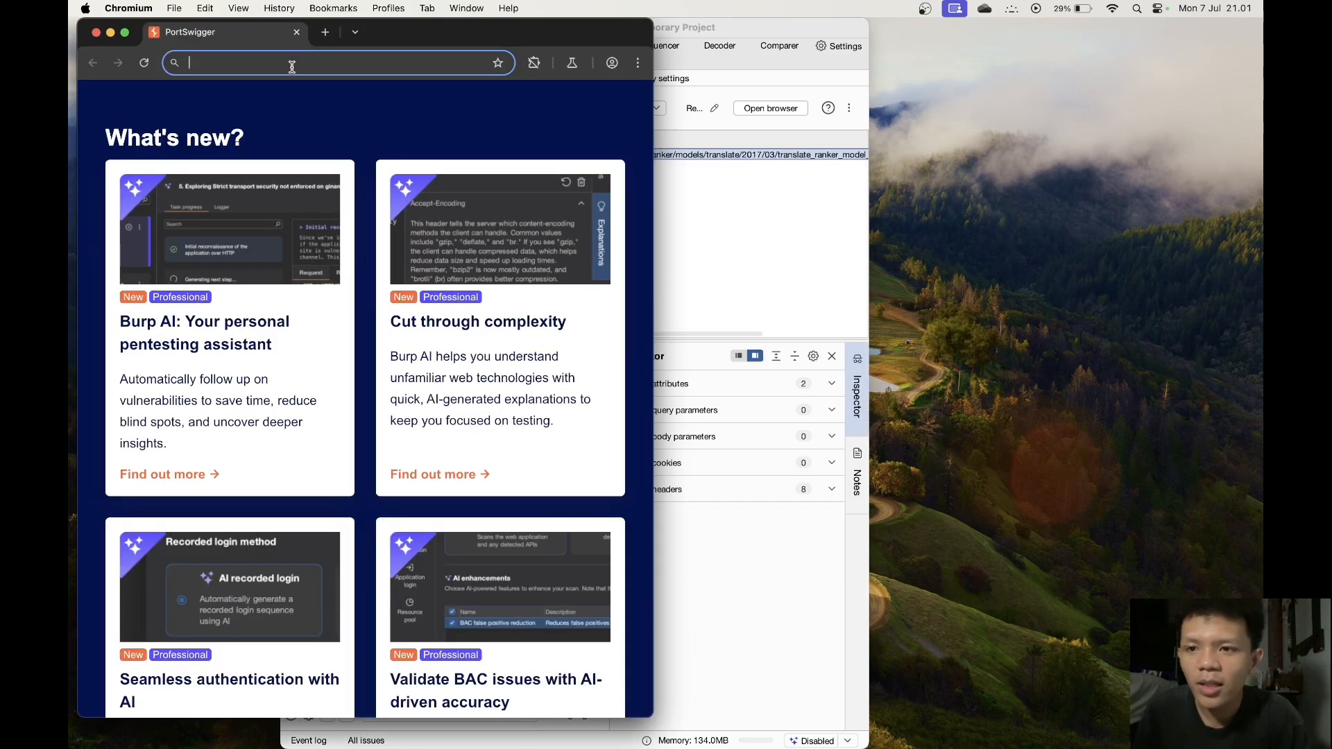
pyautogui.write('goo')
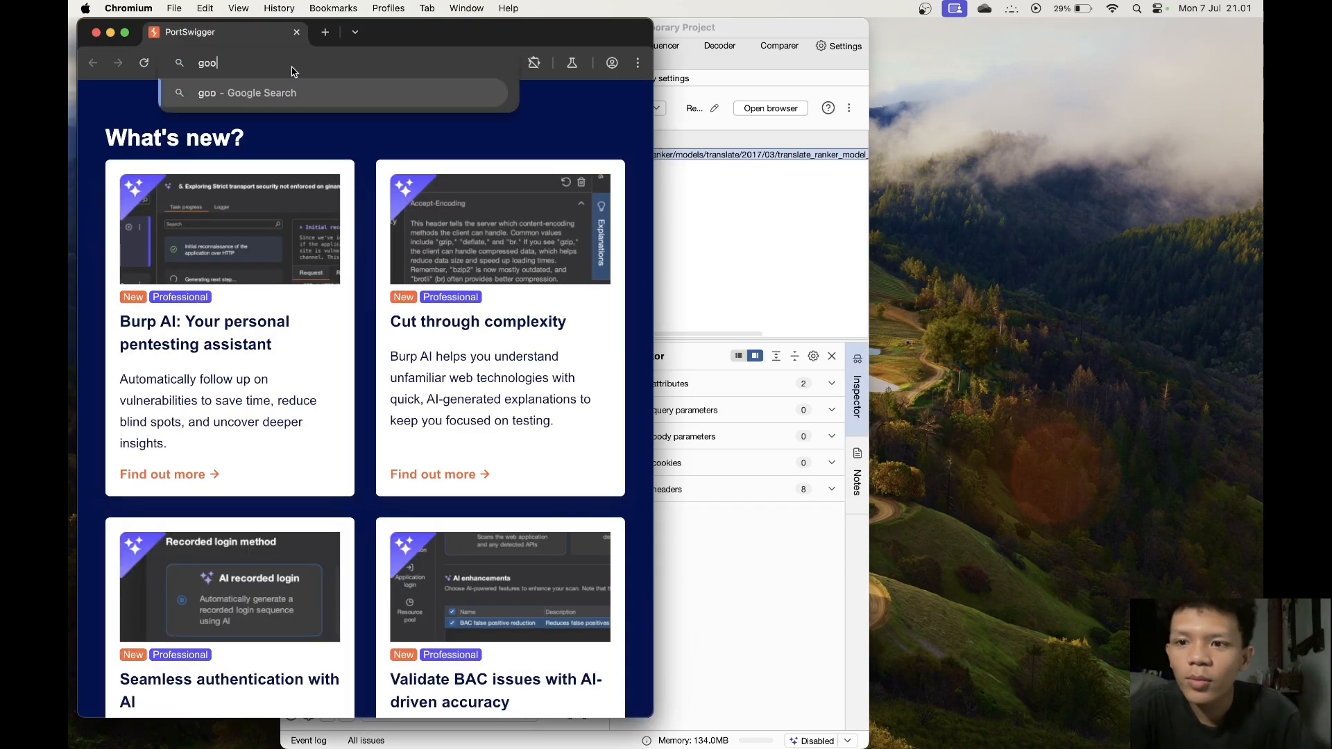
pyautogui.write('le')
pyautogui.press('Return')
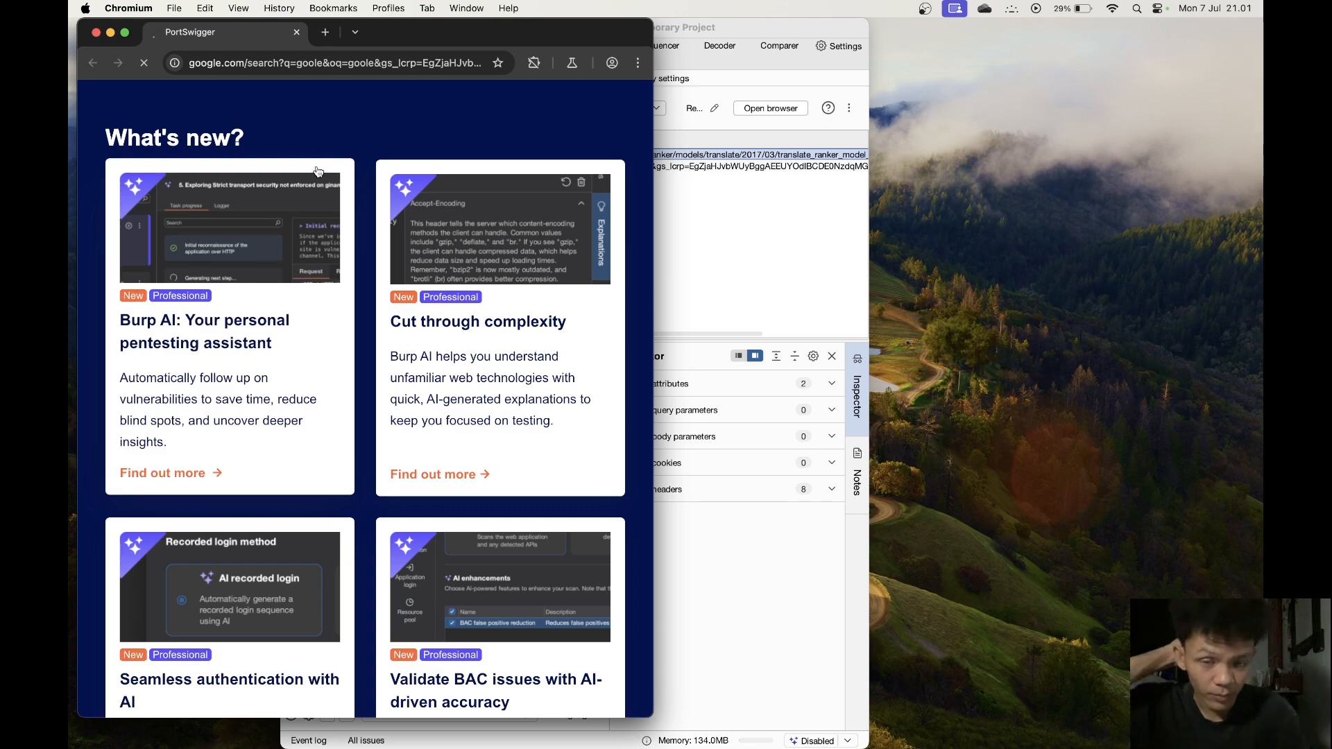
pyautogui.click(668, 248)
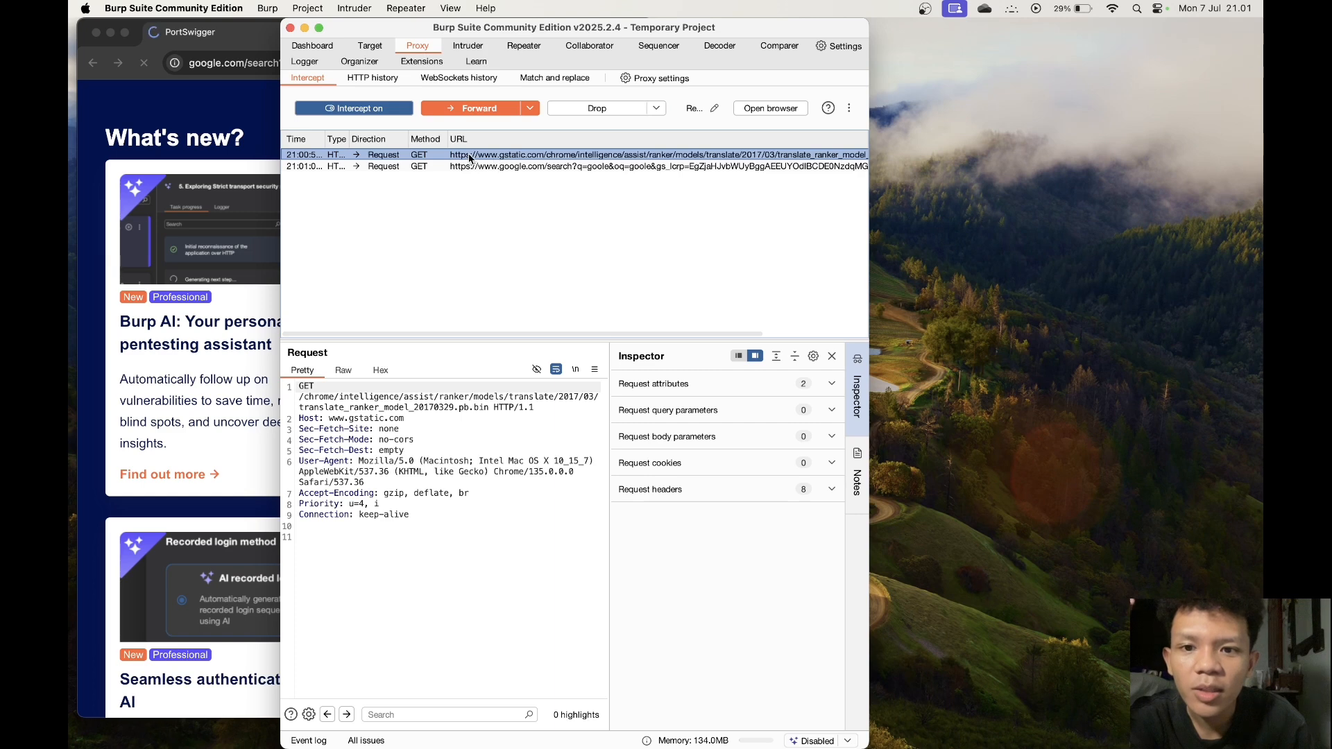
pyautogui.moveTo(469, 158); pyautogui.dragTo(547, 165)
pyautogui.click(489, 159)
pyautogui.click(541, 167)
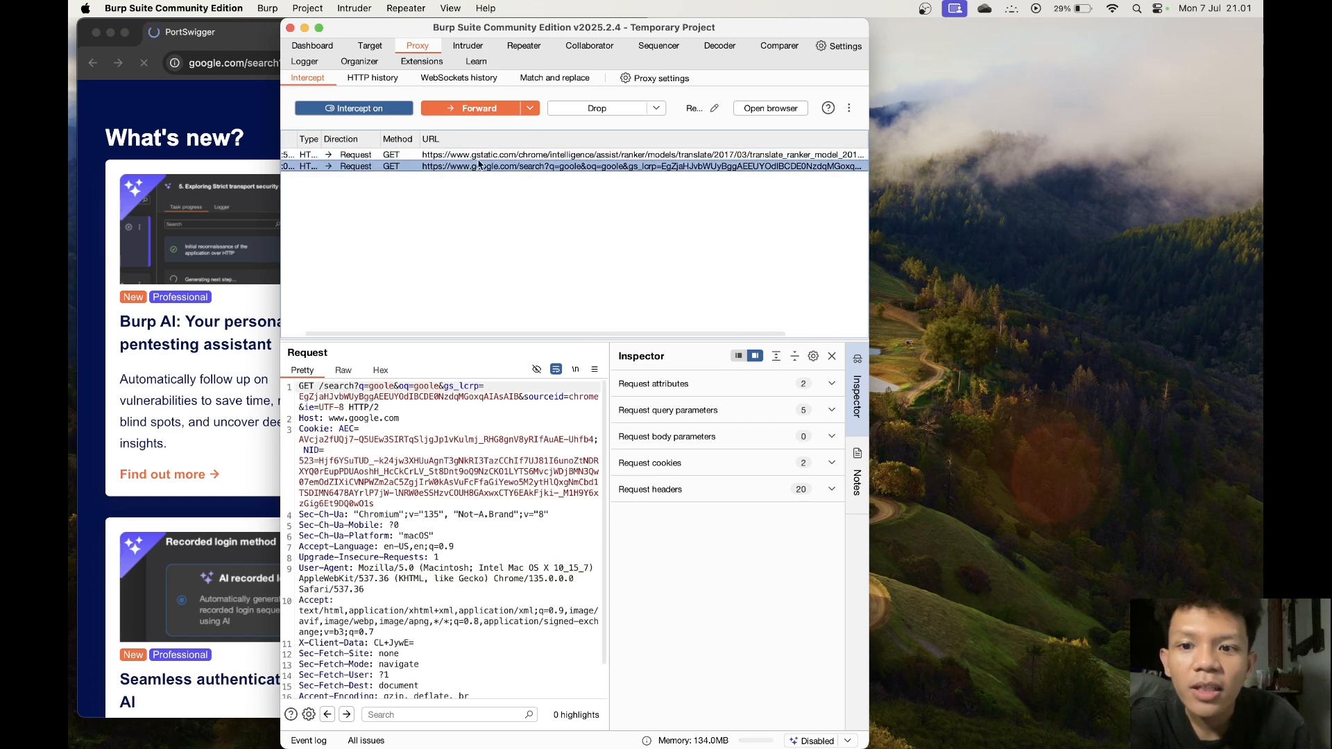
pyautogui.click(426, 416)
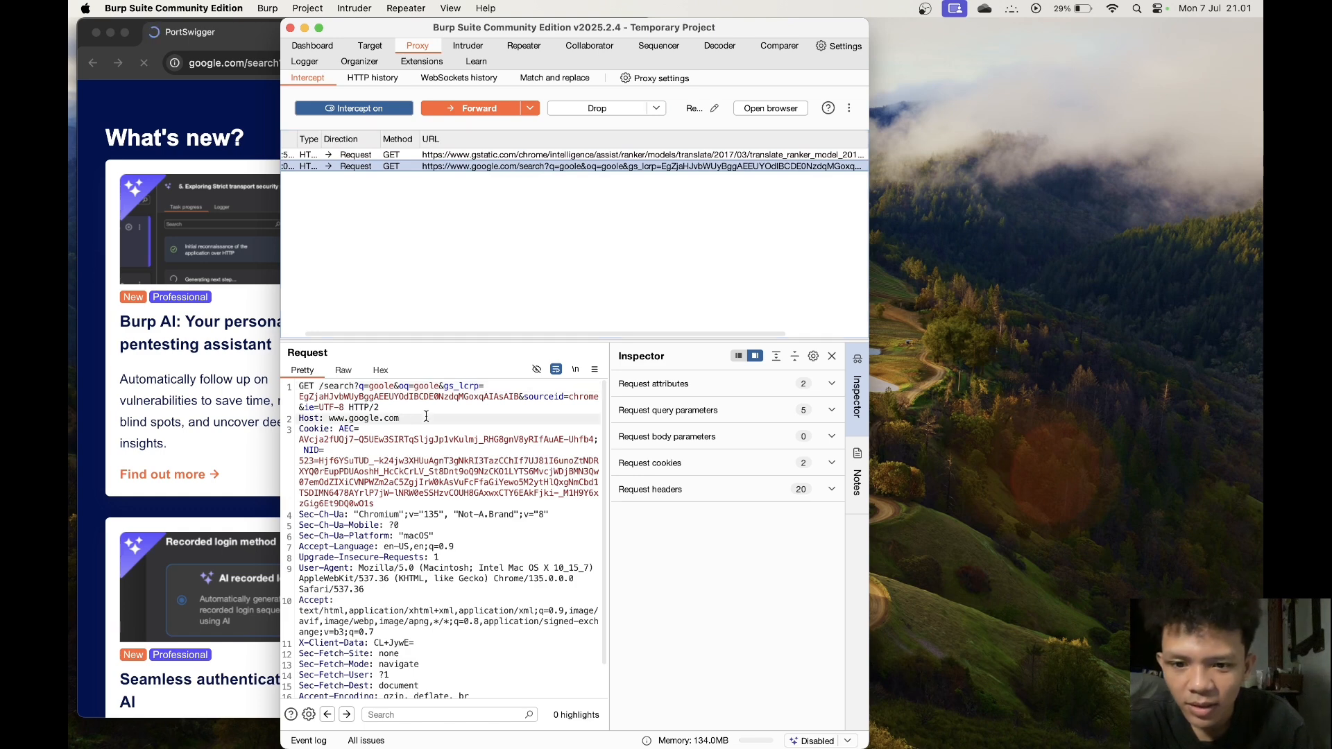
pyautogui.rightClick(426, 416)
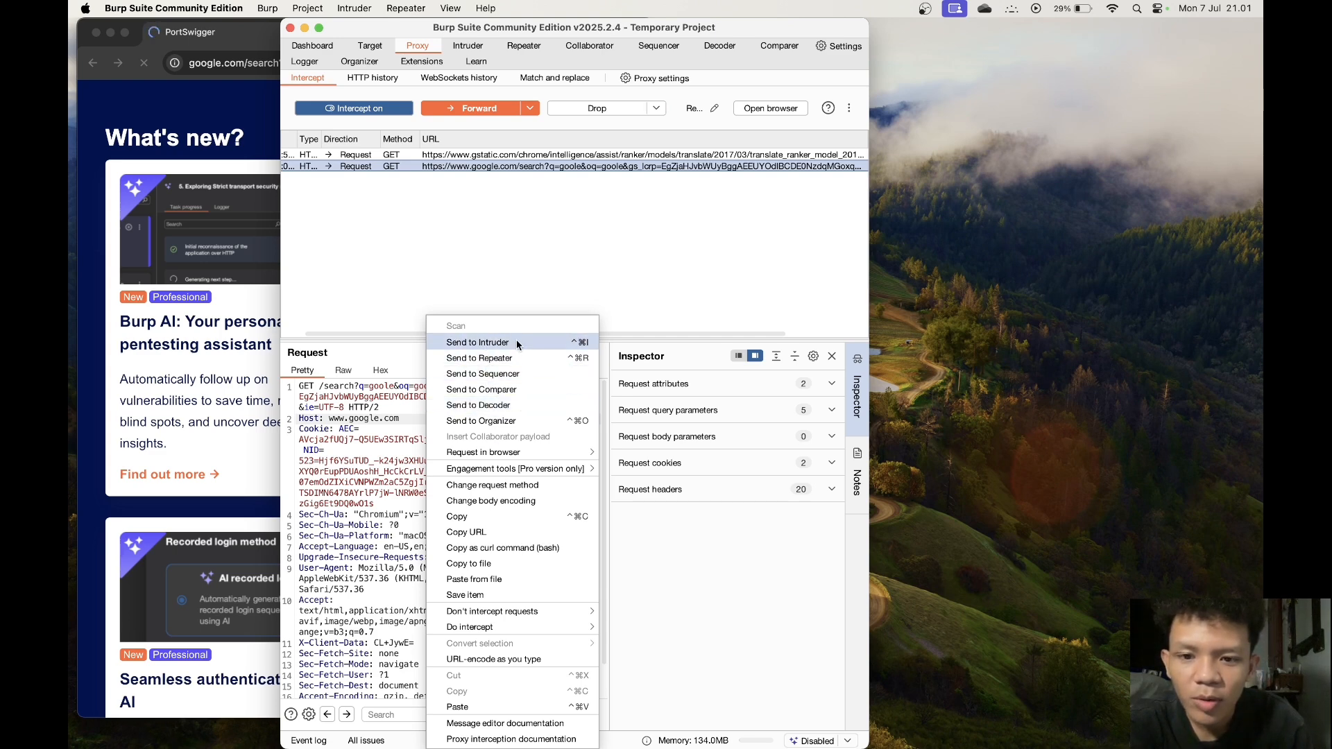
pyautogui.click(517, 358)
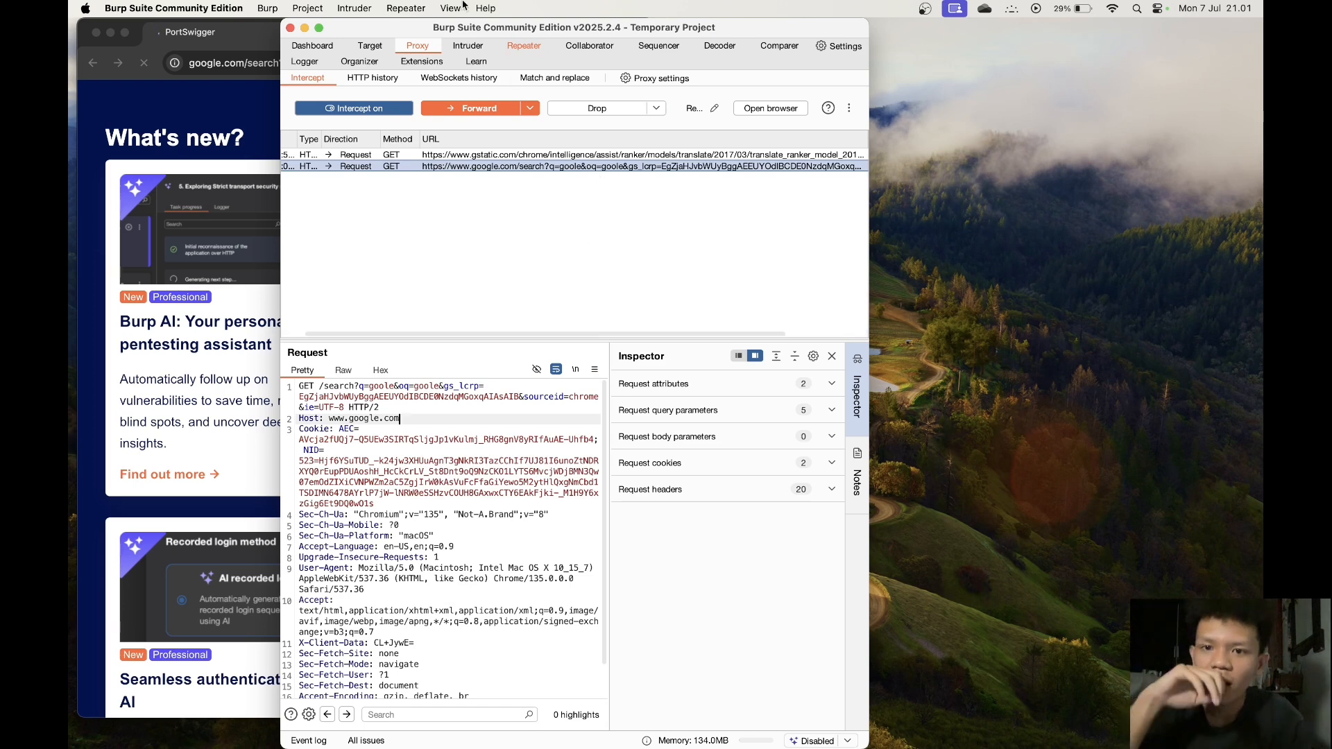
pyautogui.click(524, 46)
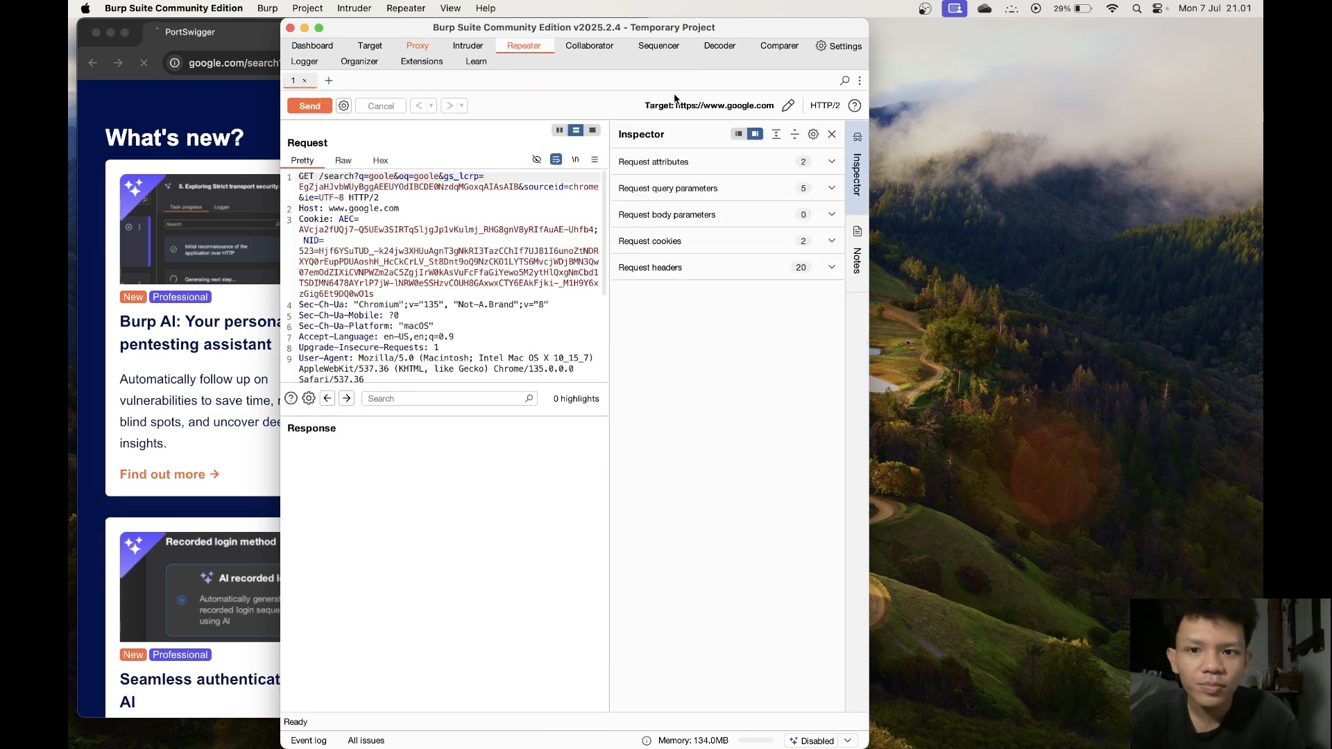
pyautogui.moveTo(870, 310); pyautogui.dragTo(961, 311)
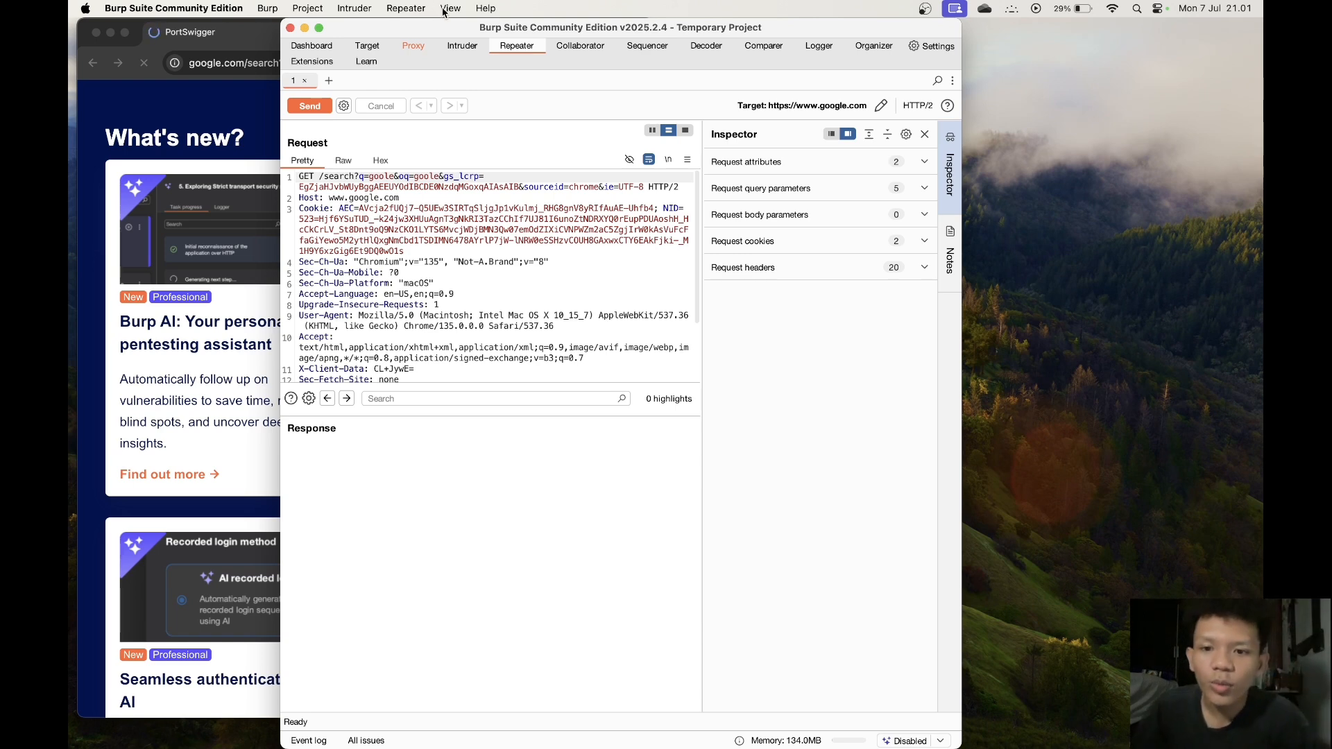
pyautogui.scroll(-3, 482, 360)
pyautogui.press('Return')
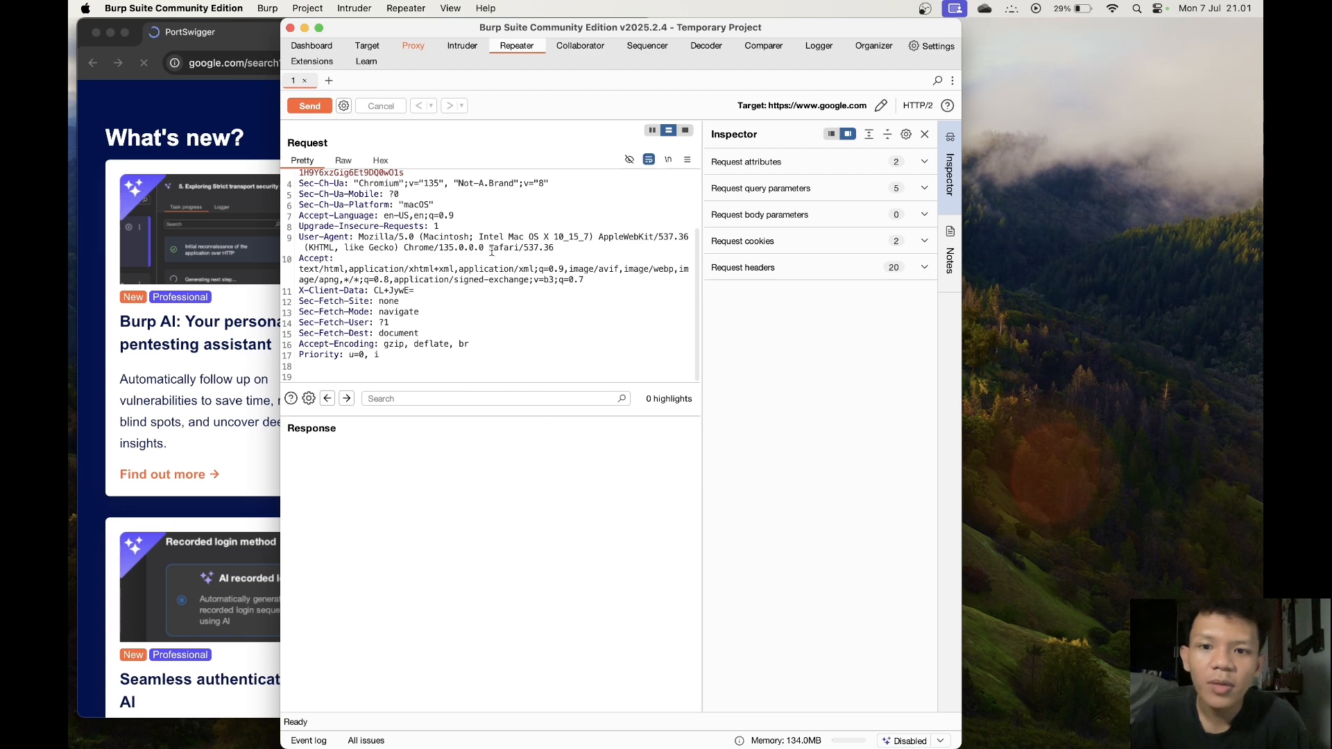
pyautogui.scroll(4, 492, 252)
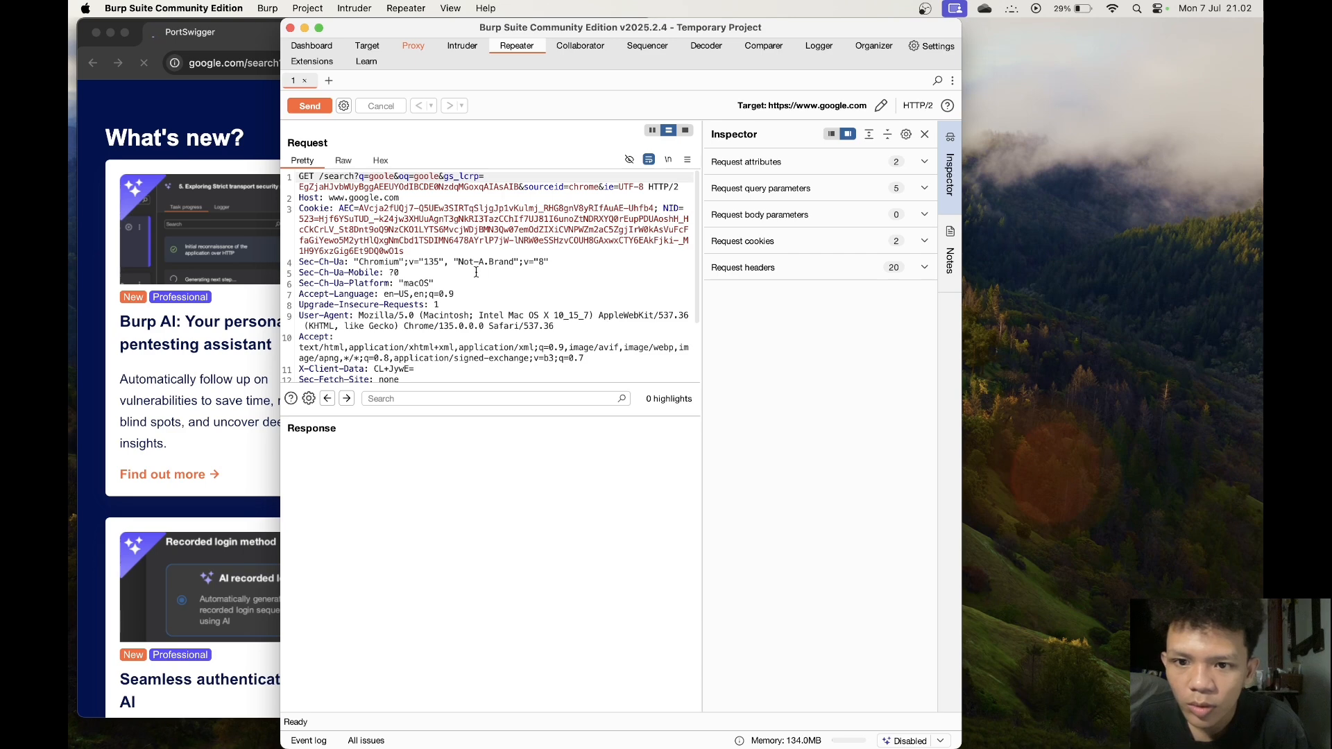
pyautogui.click(438, 262)
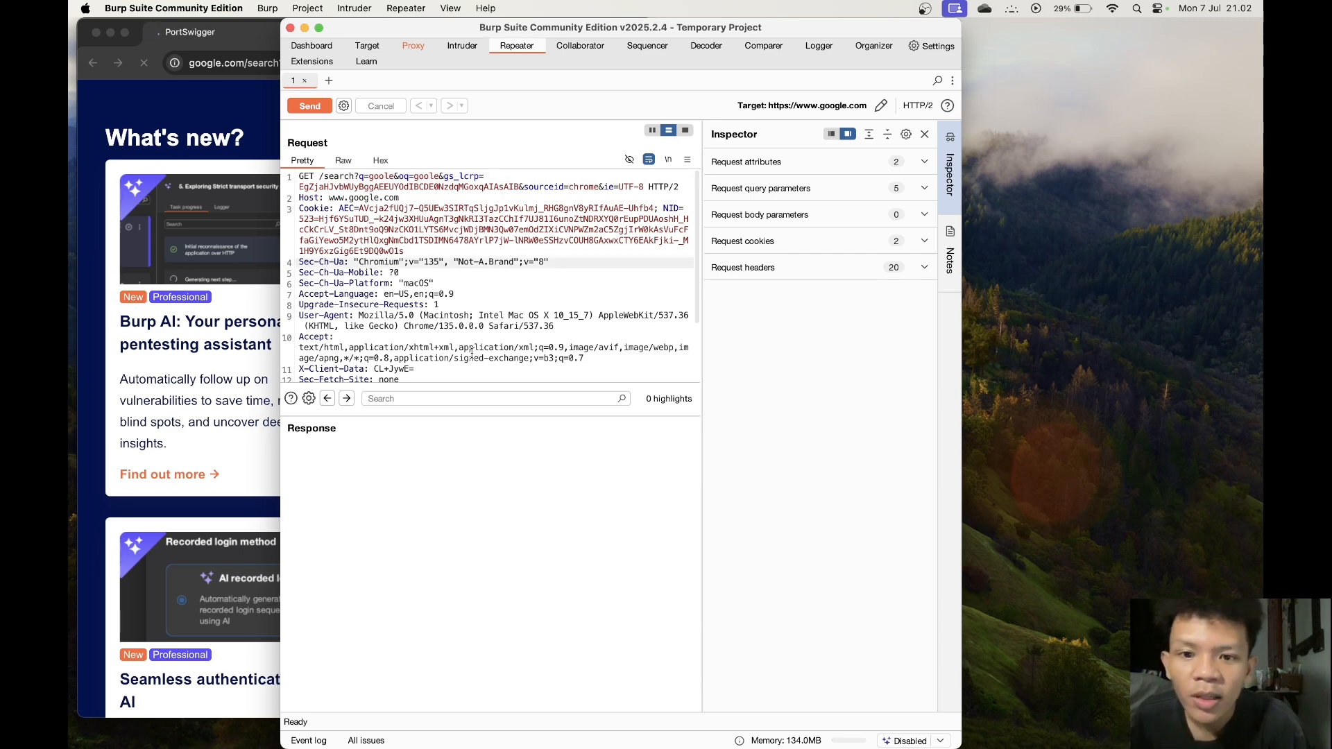
pyautogui.scroll(-5, 472, 353)
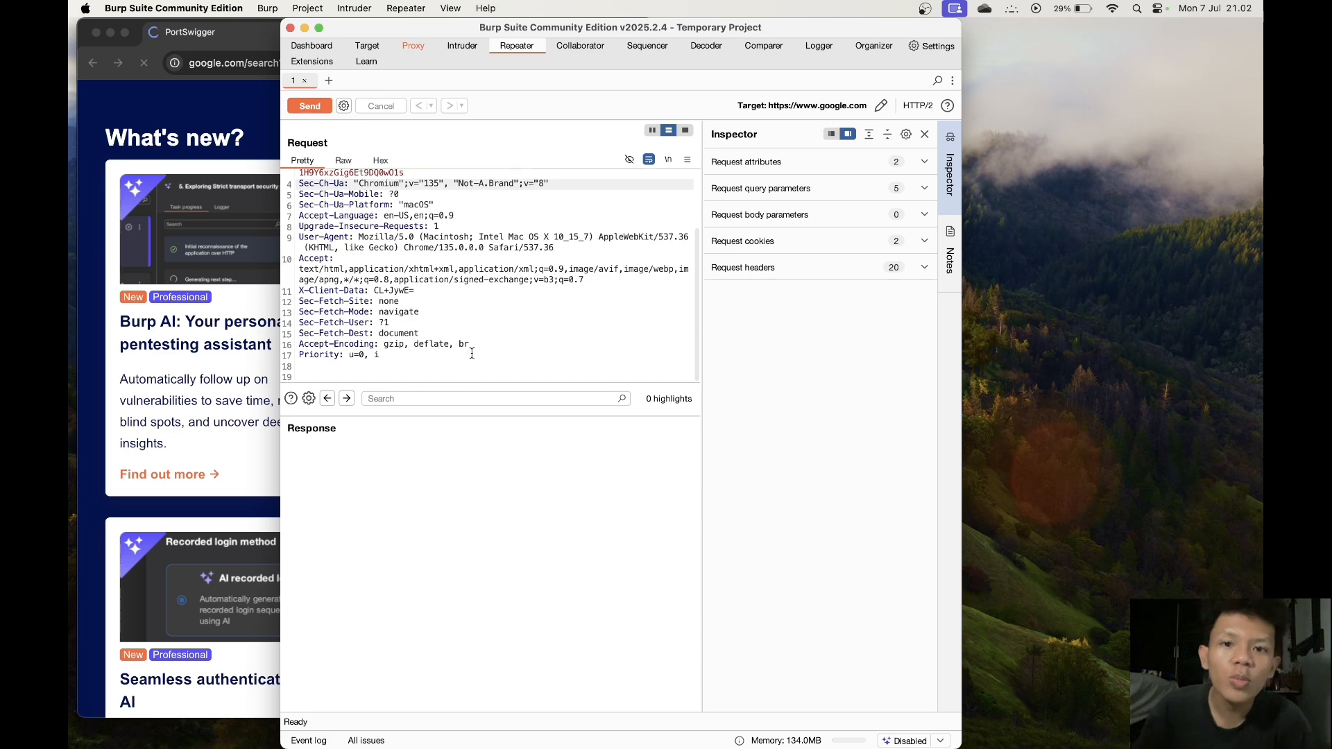
pyautogui.click(395, 322)
pyautogui.press('BackSpace')
pyautogui.press('XF86MonBrightnessDown')
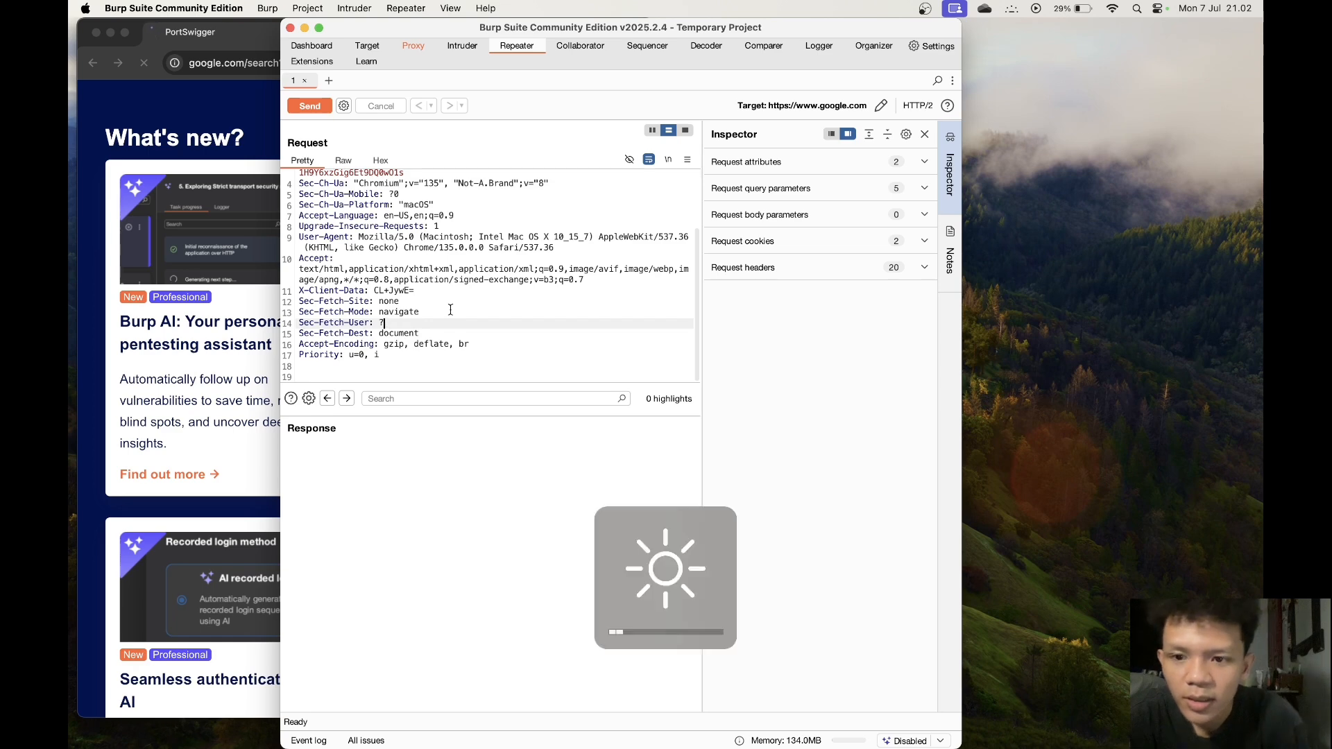
pyautogui.write('?2')
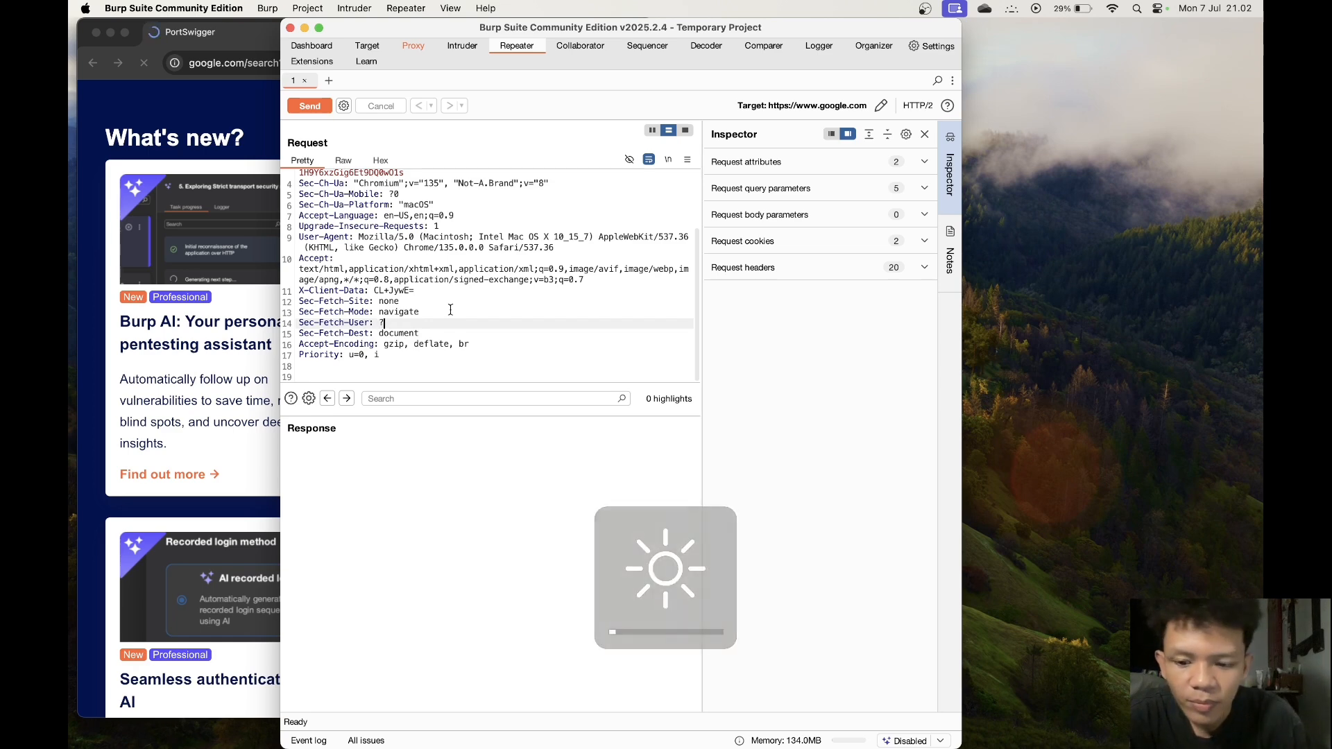
pyautogui.click(310, 105)
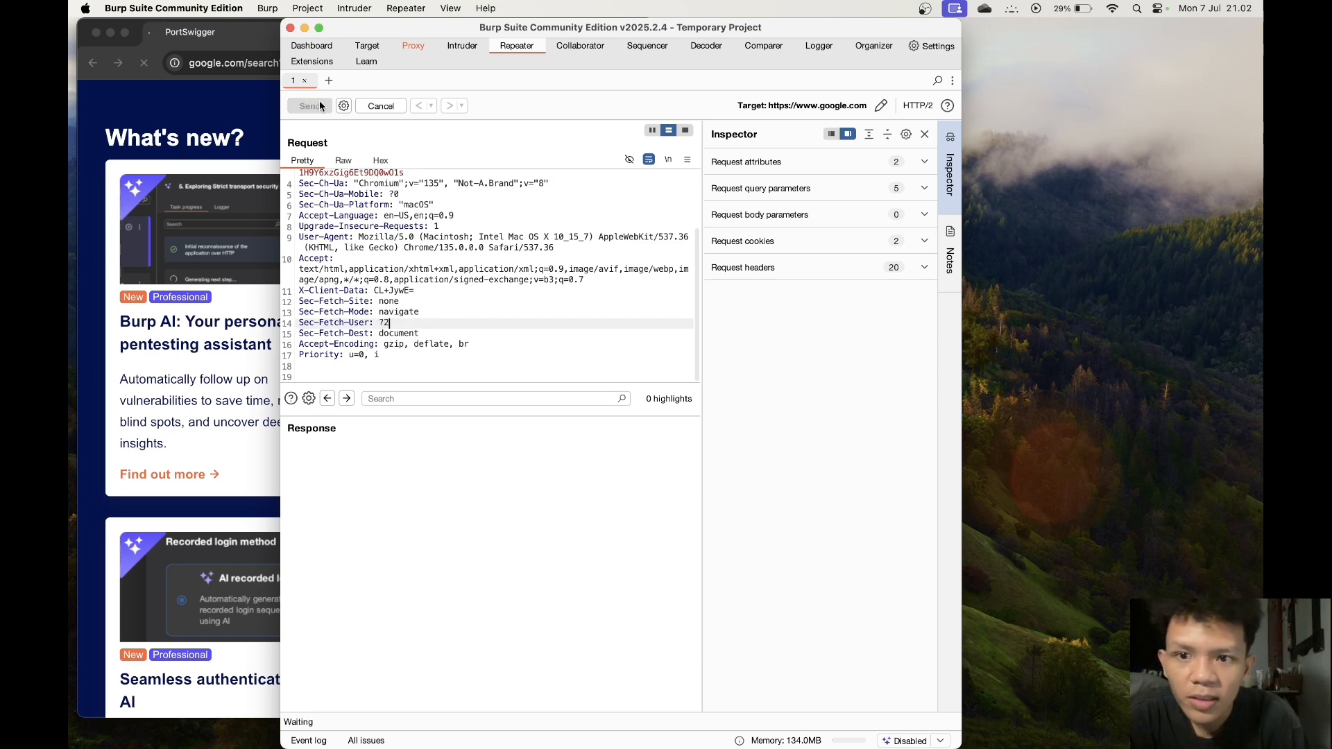
pyautogui.scroll(-15, 514, 549)
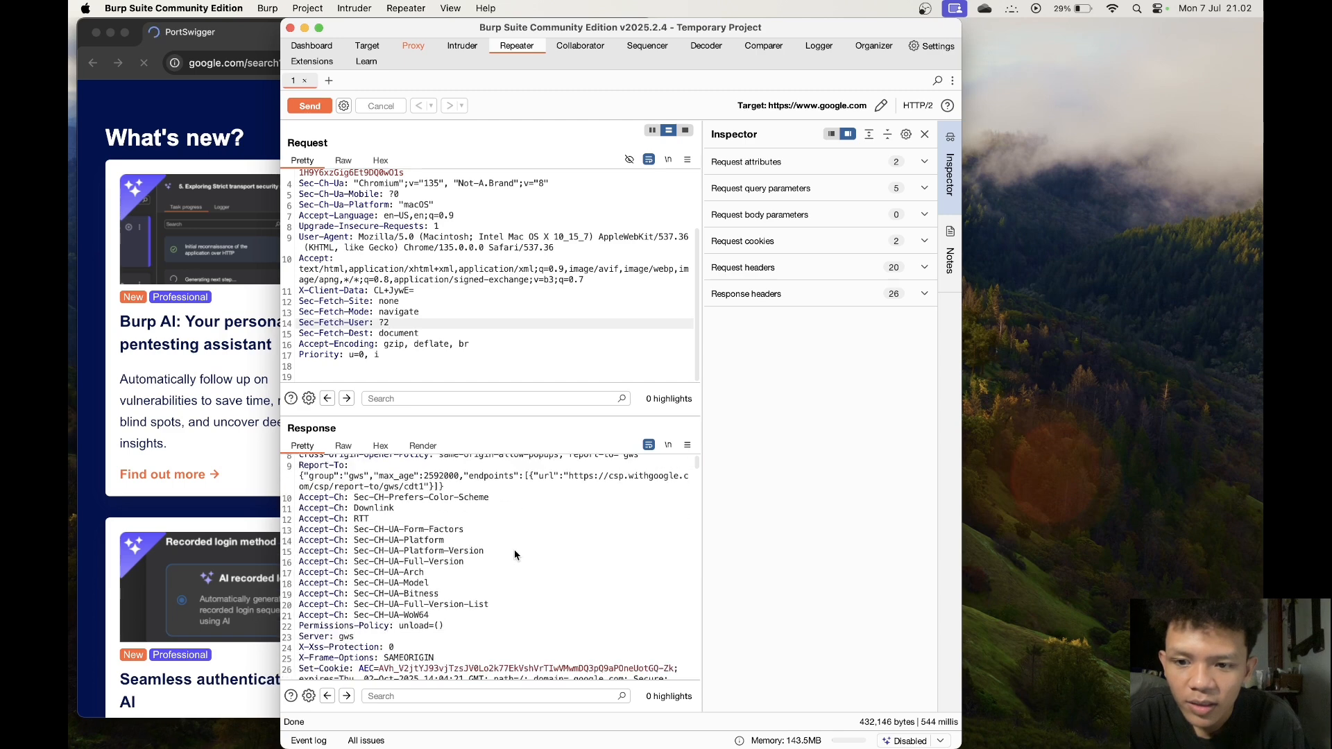
pyautogui.scroll(-10, 514, 554)
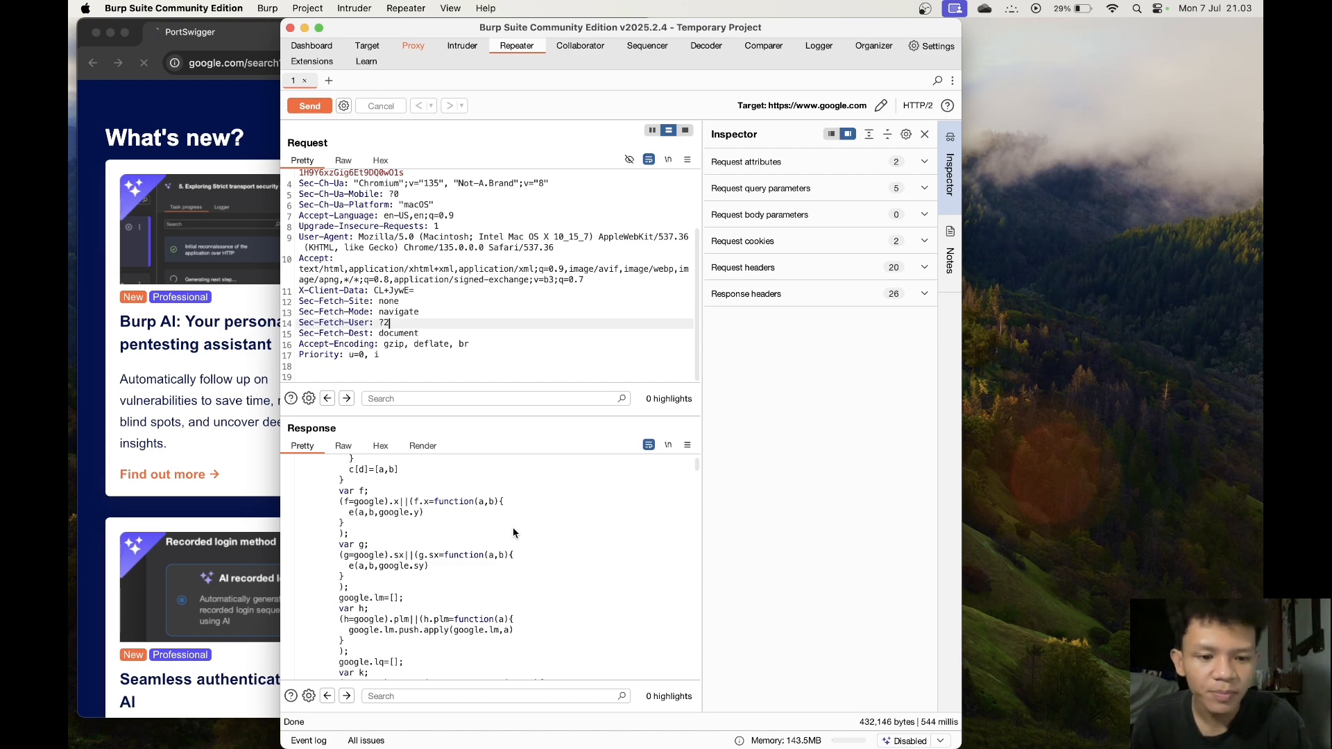
pyautogui.scroll(-5, 514, 530)
pyautogui.scroll(-10, 513, 527)
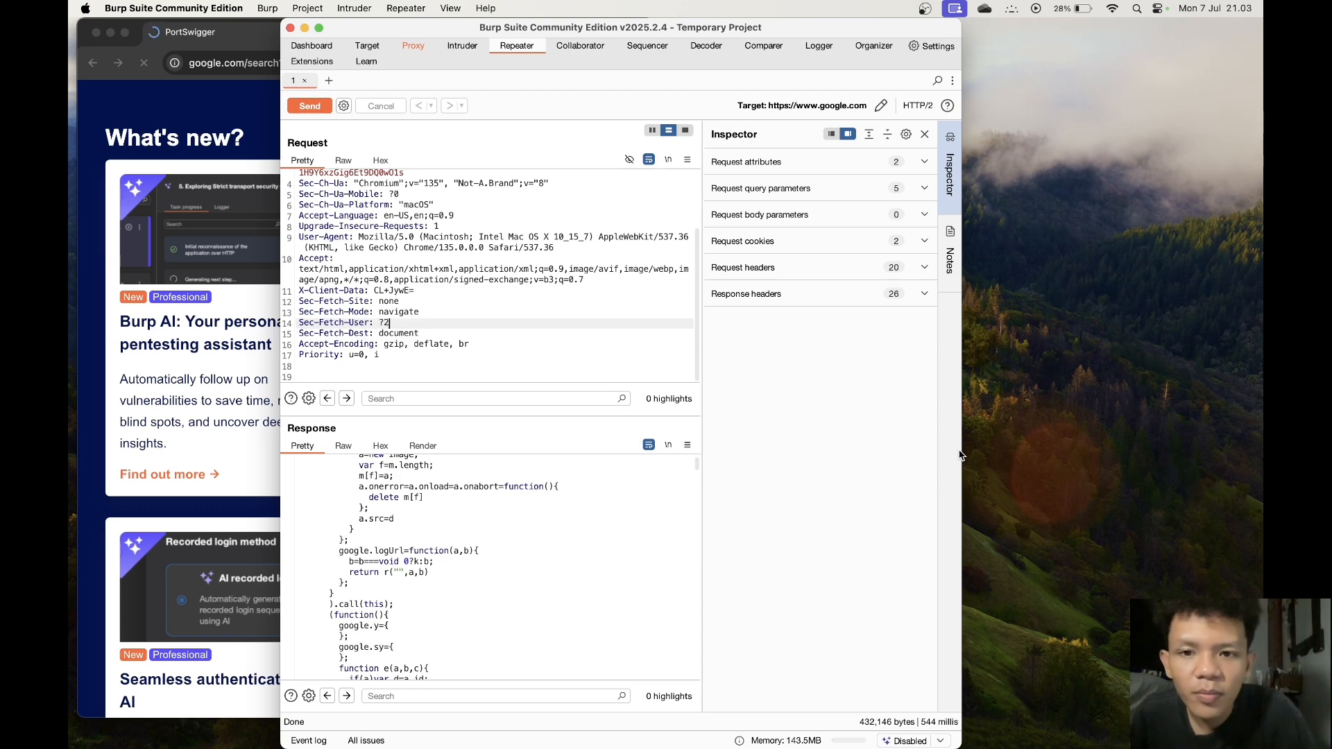
pyautogui.click(414, 47)
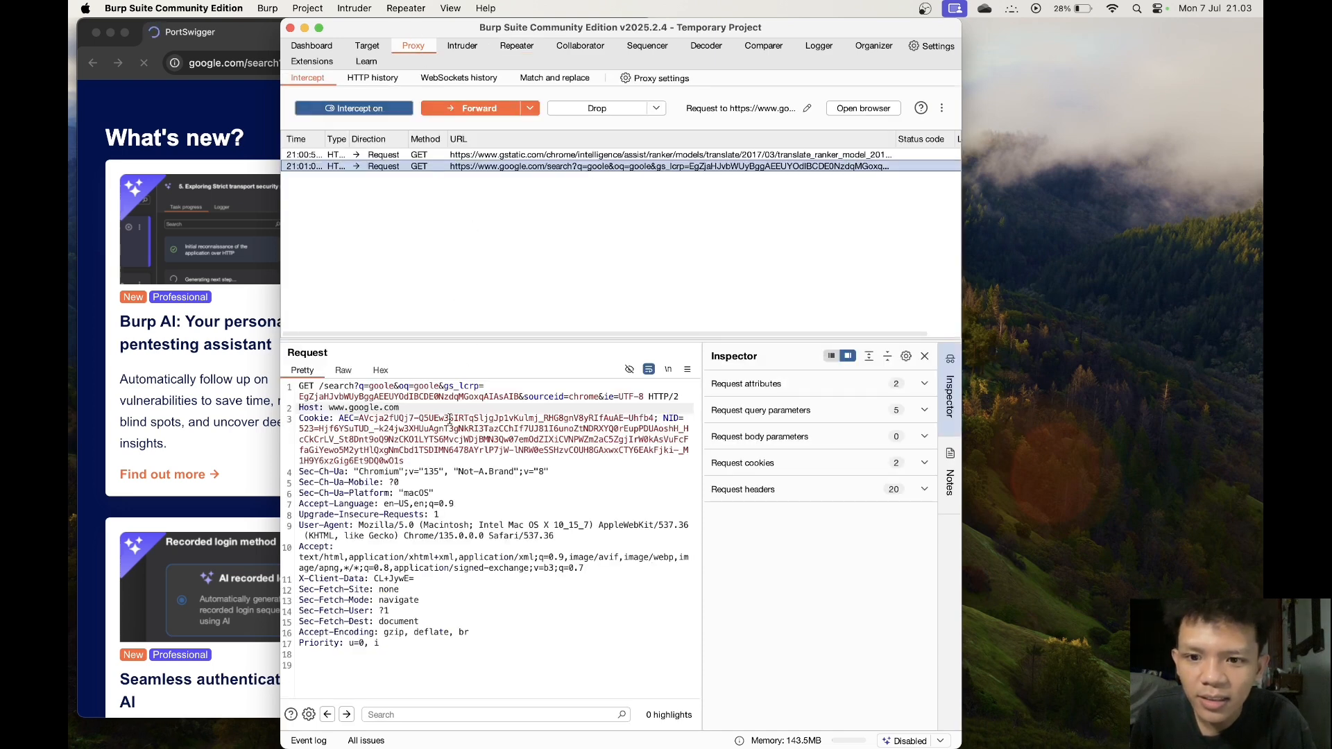
pyautogui.rightClick(479, 483)
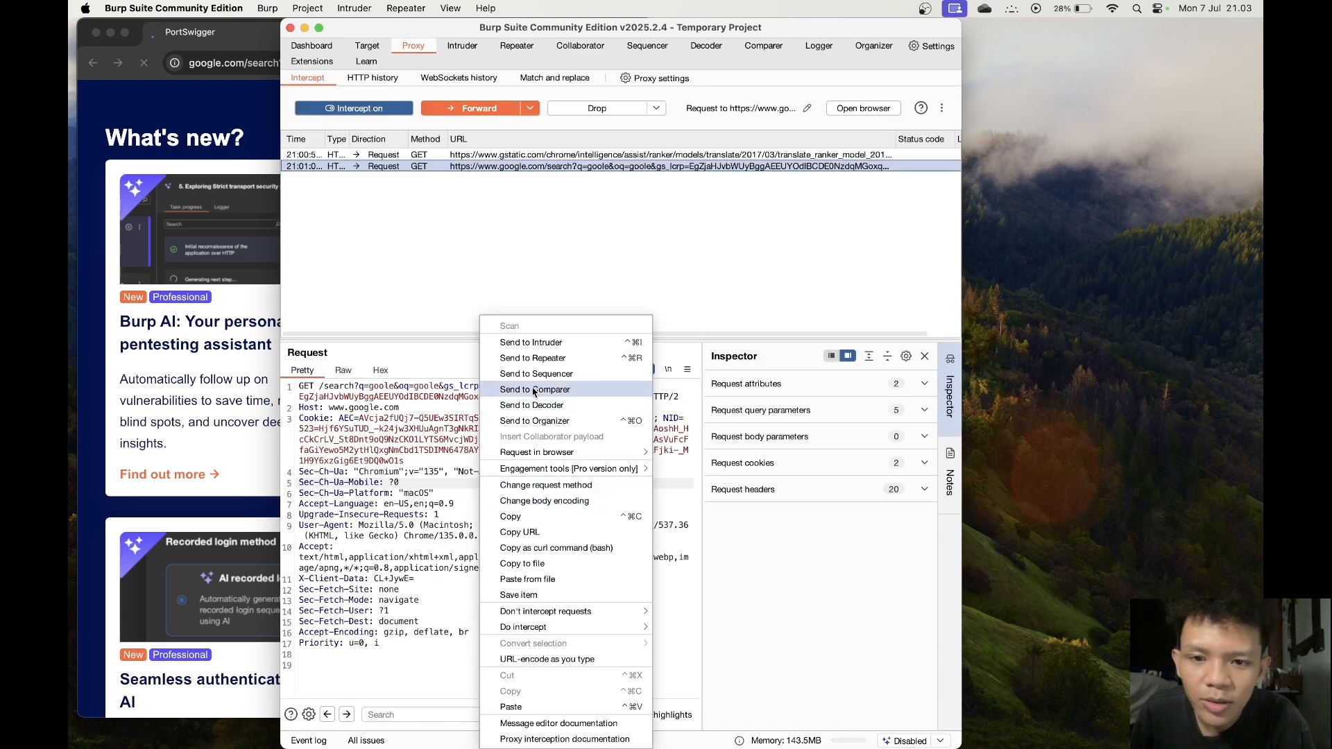
pyautogui.click(539, 342)
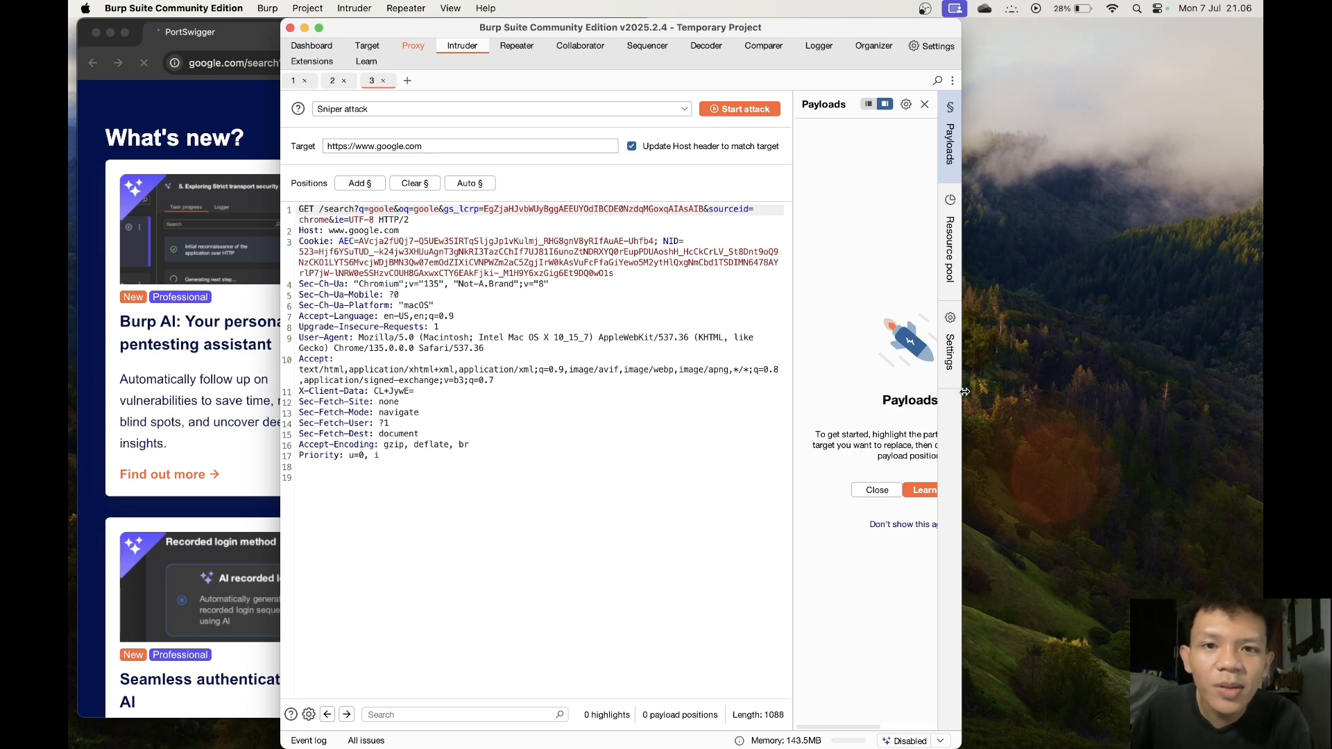
pyautogui.moveTo(965, 391); pyautogui.dragTo(1032, 393)
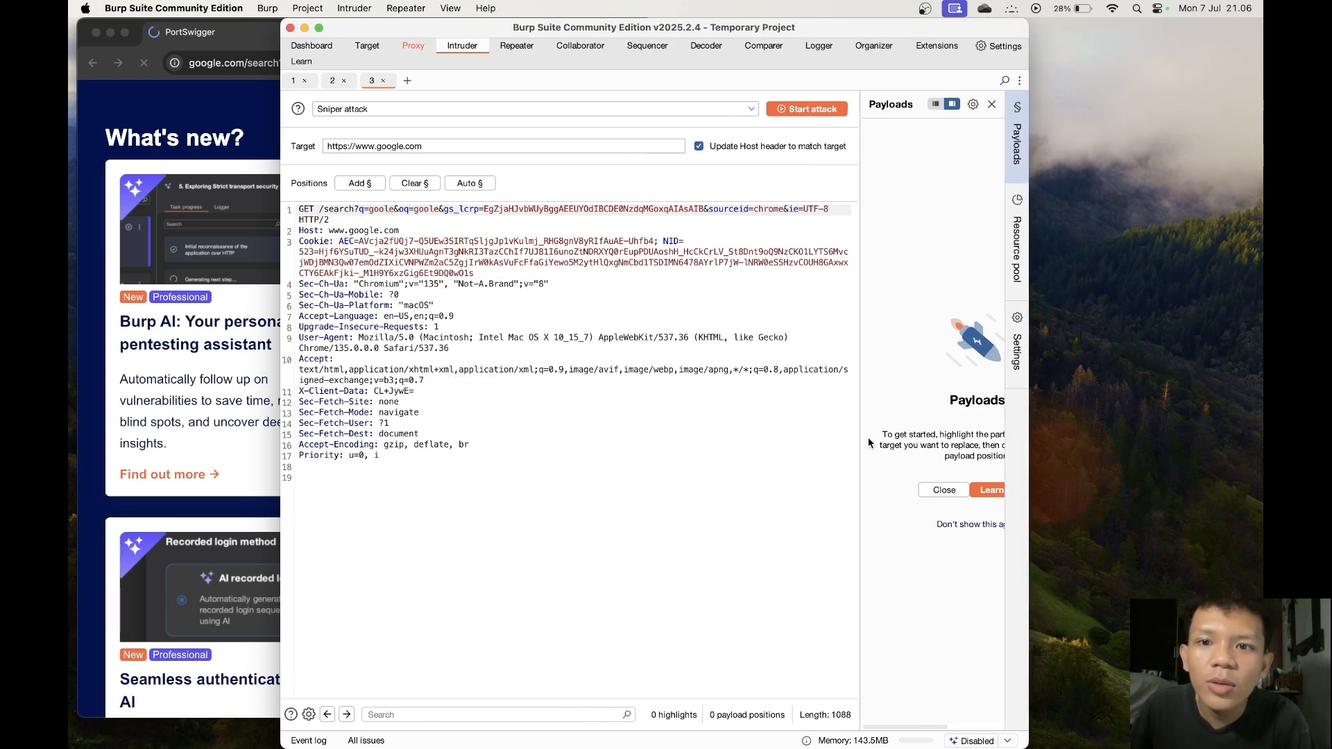